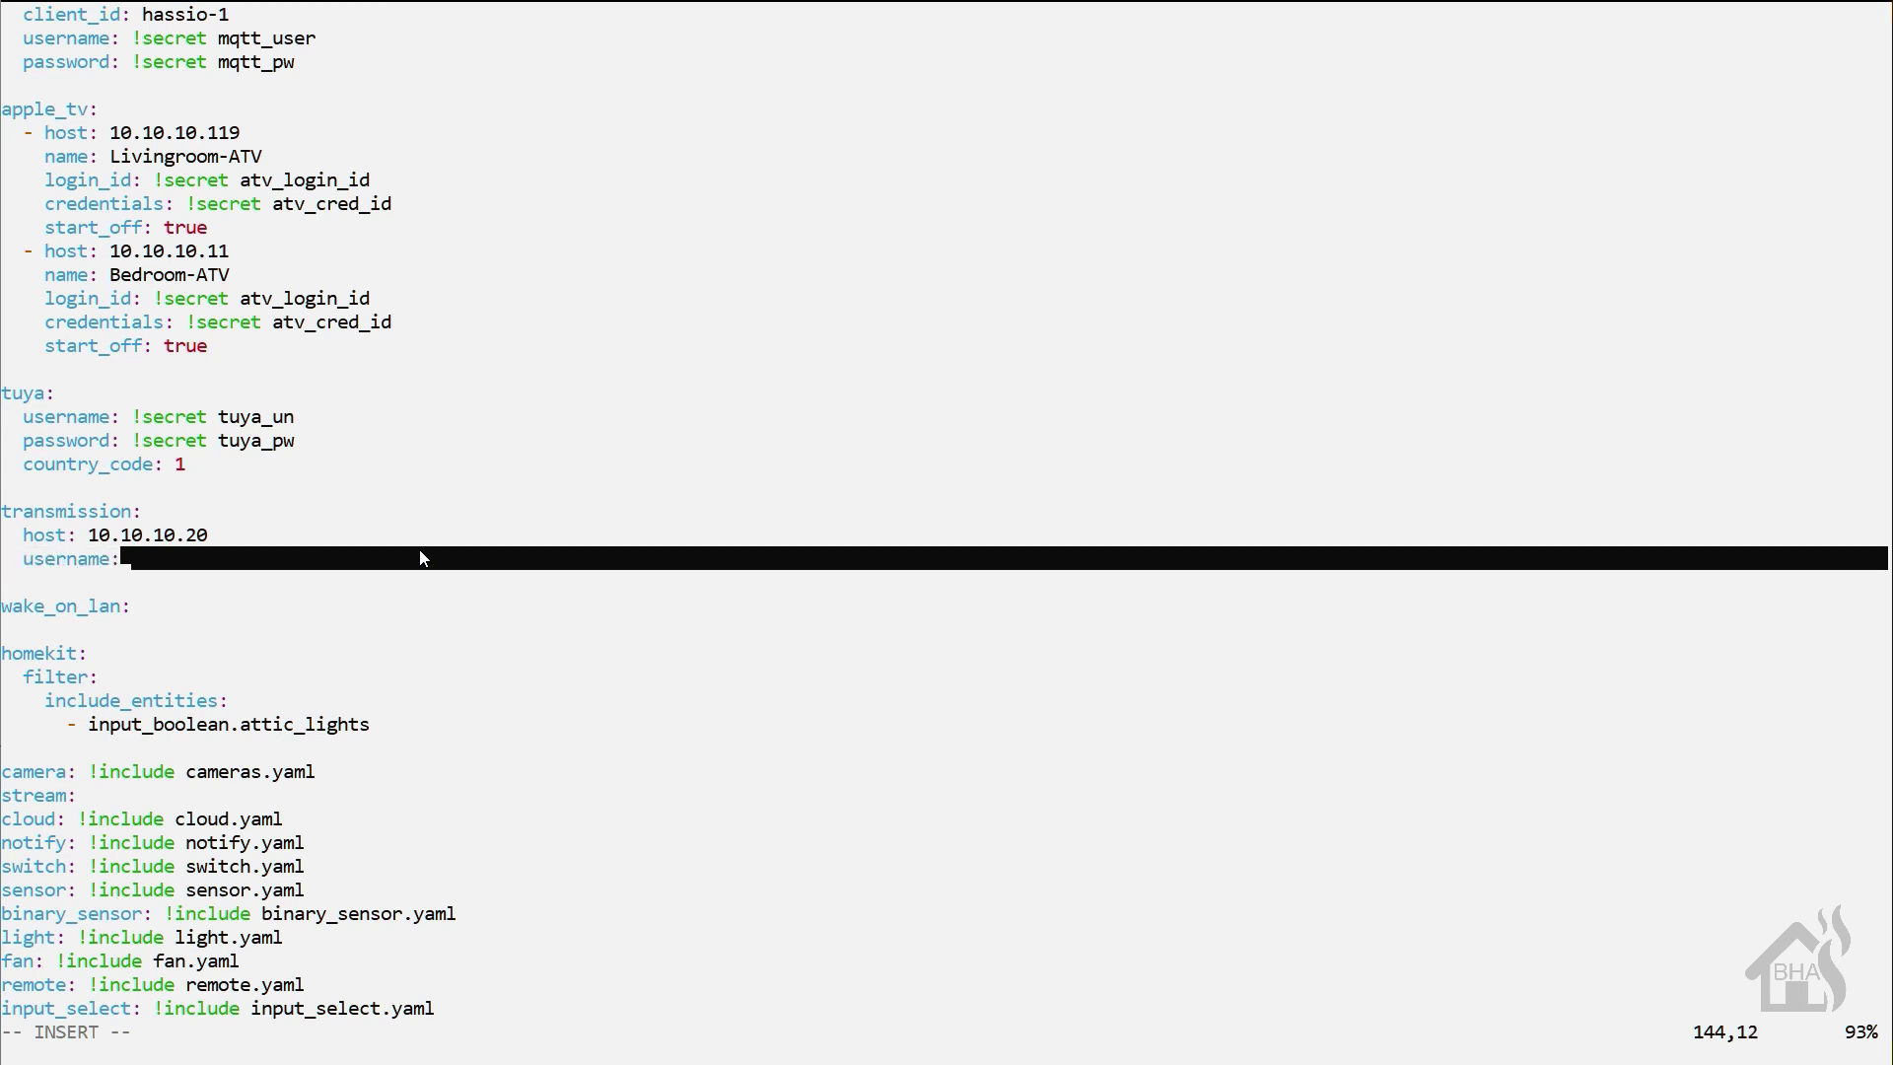
Set the transmission username to !secret transmission_user and add a password line with !secret transmission_pw.
type("!secret ")
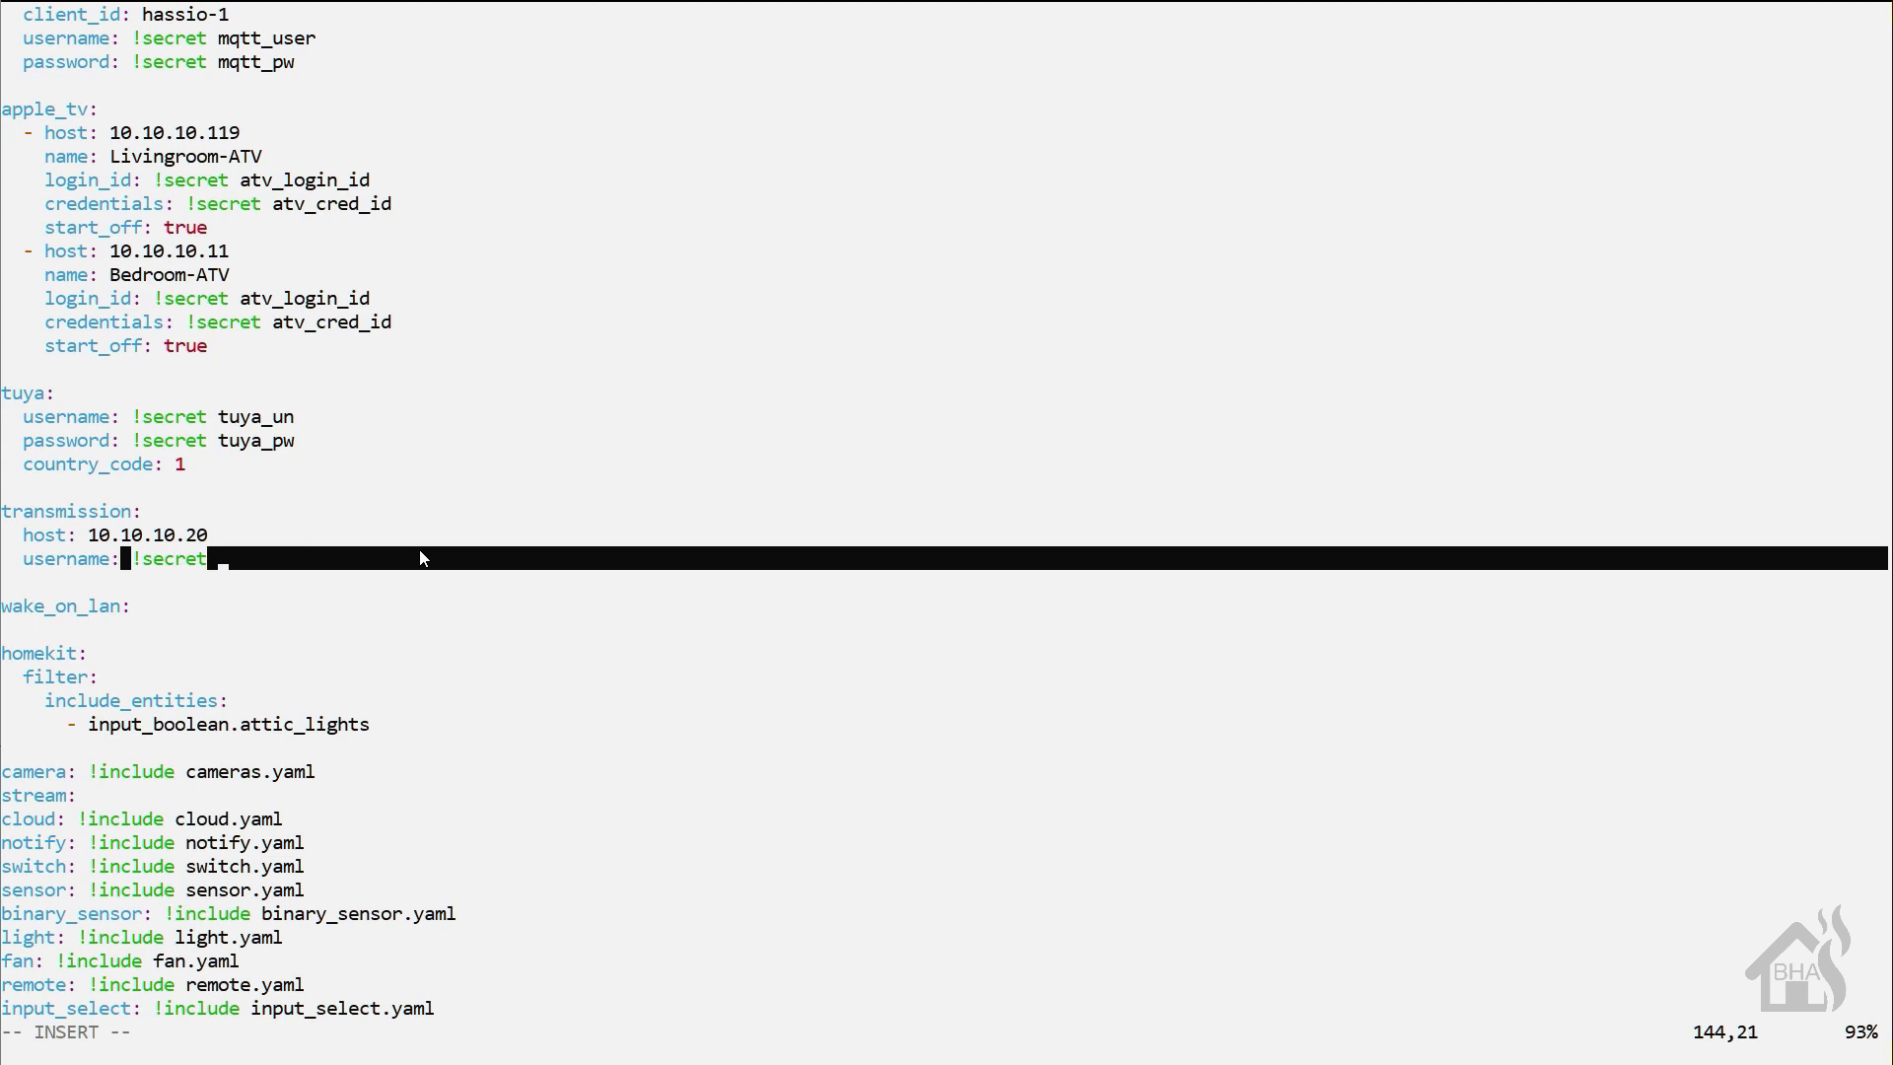
type("transmission_us")
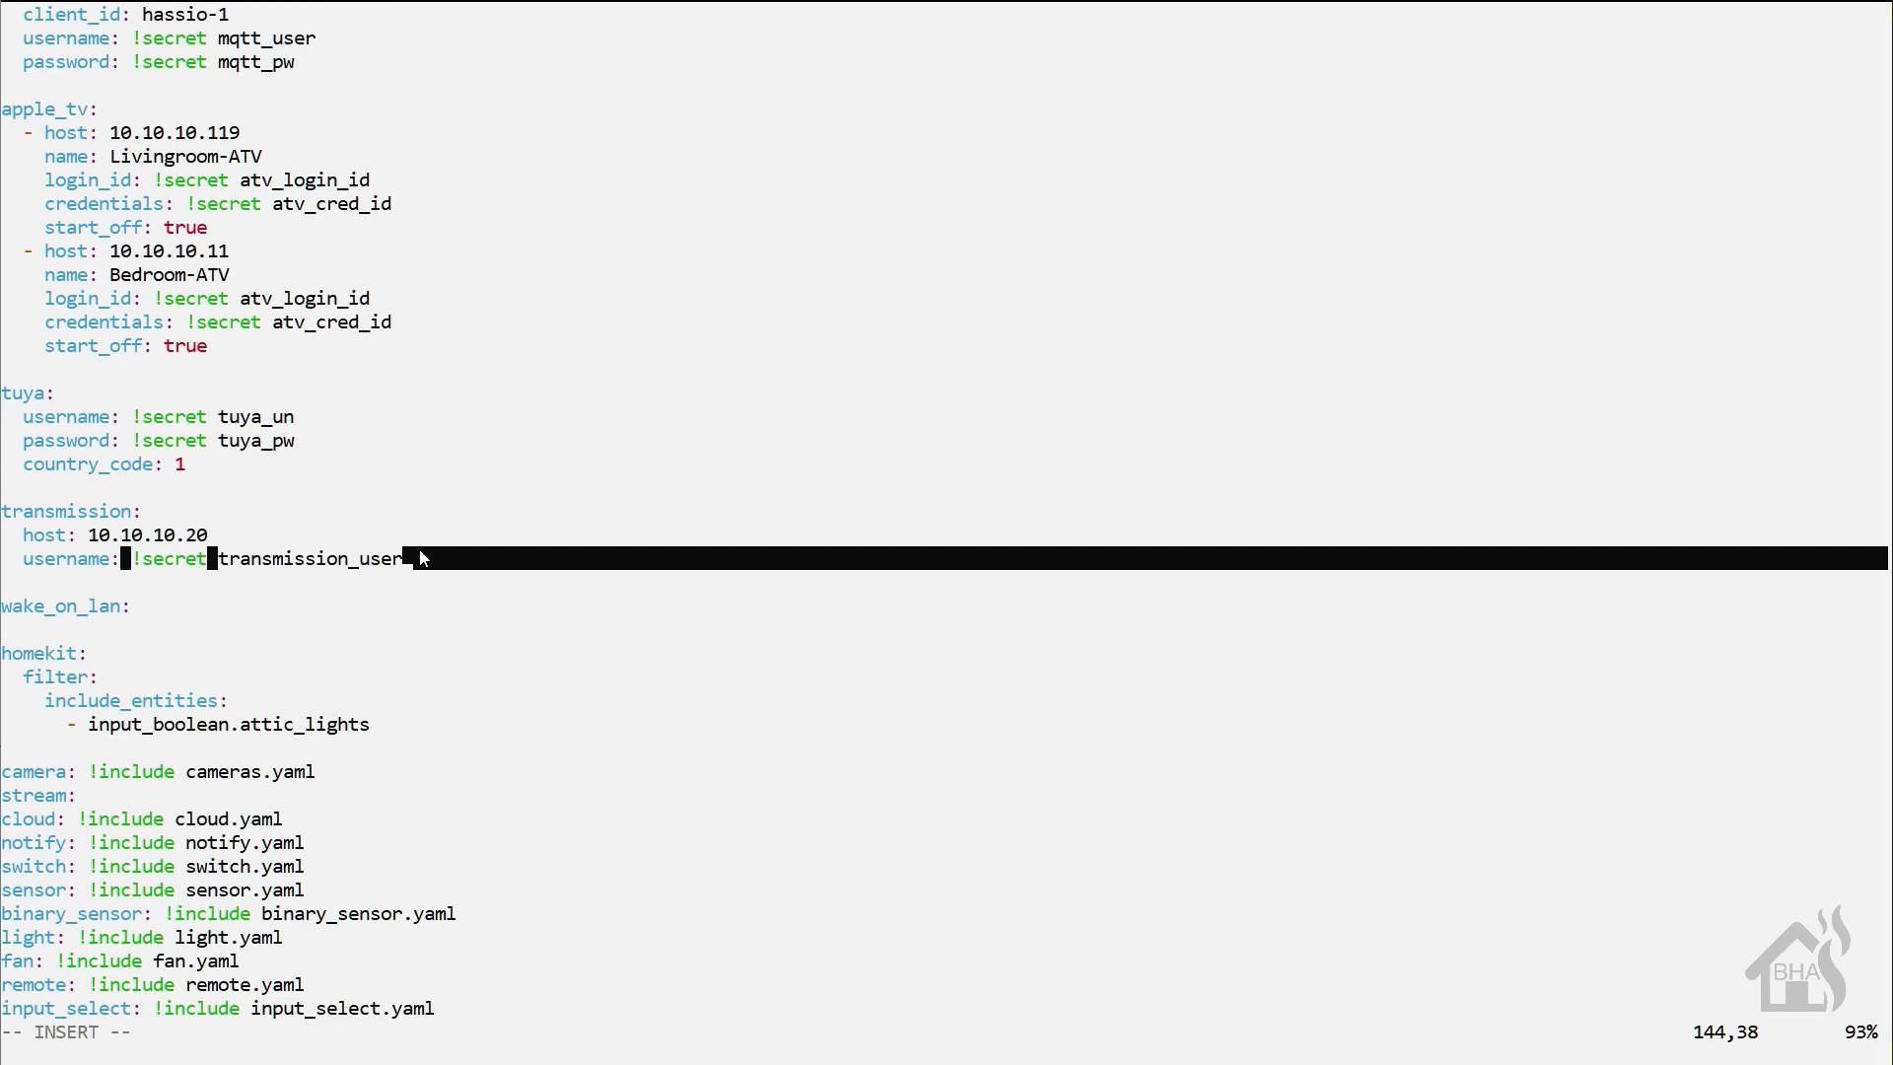
type("er")
key("Return")
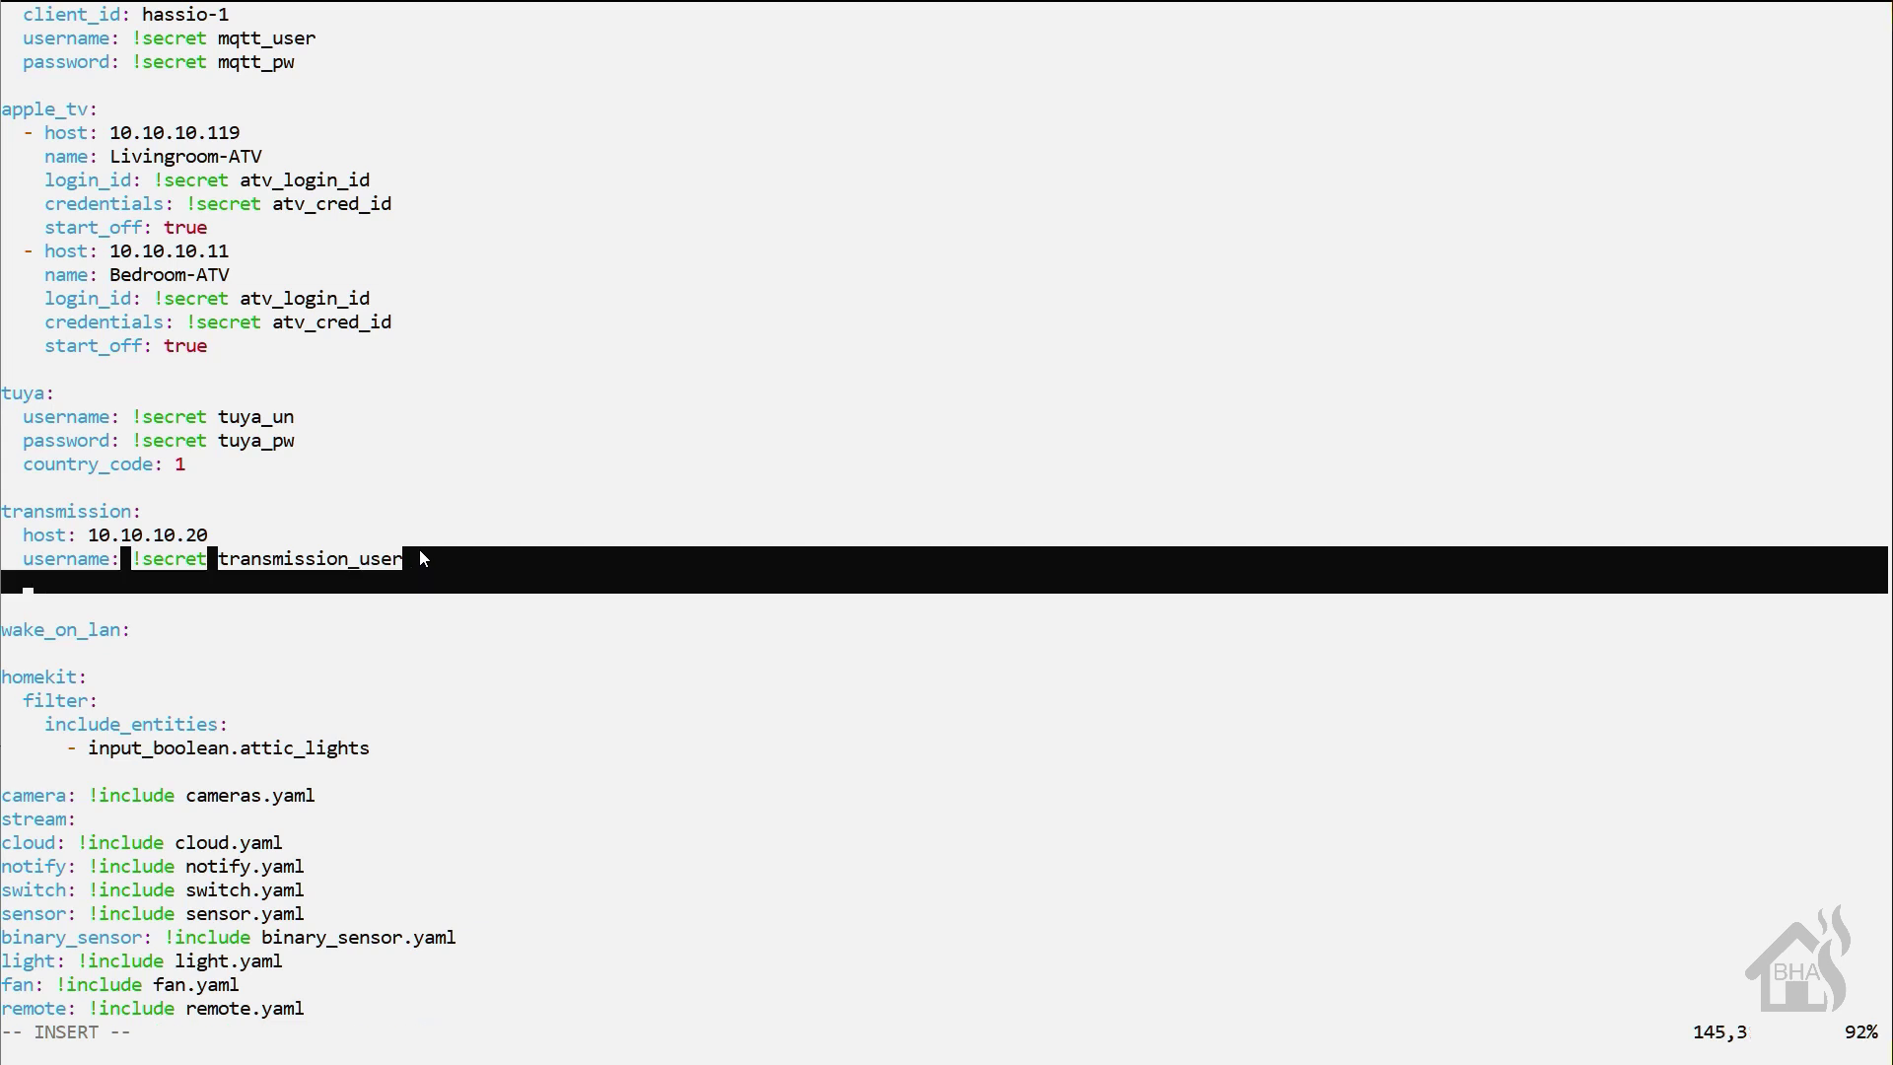
type("password")
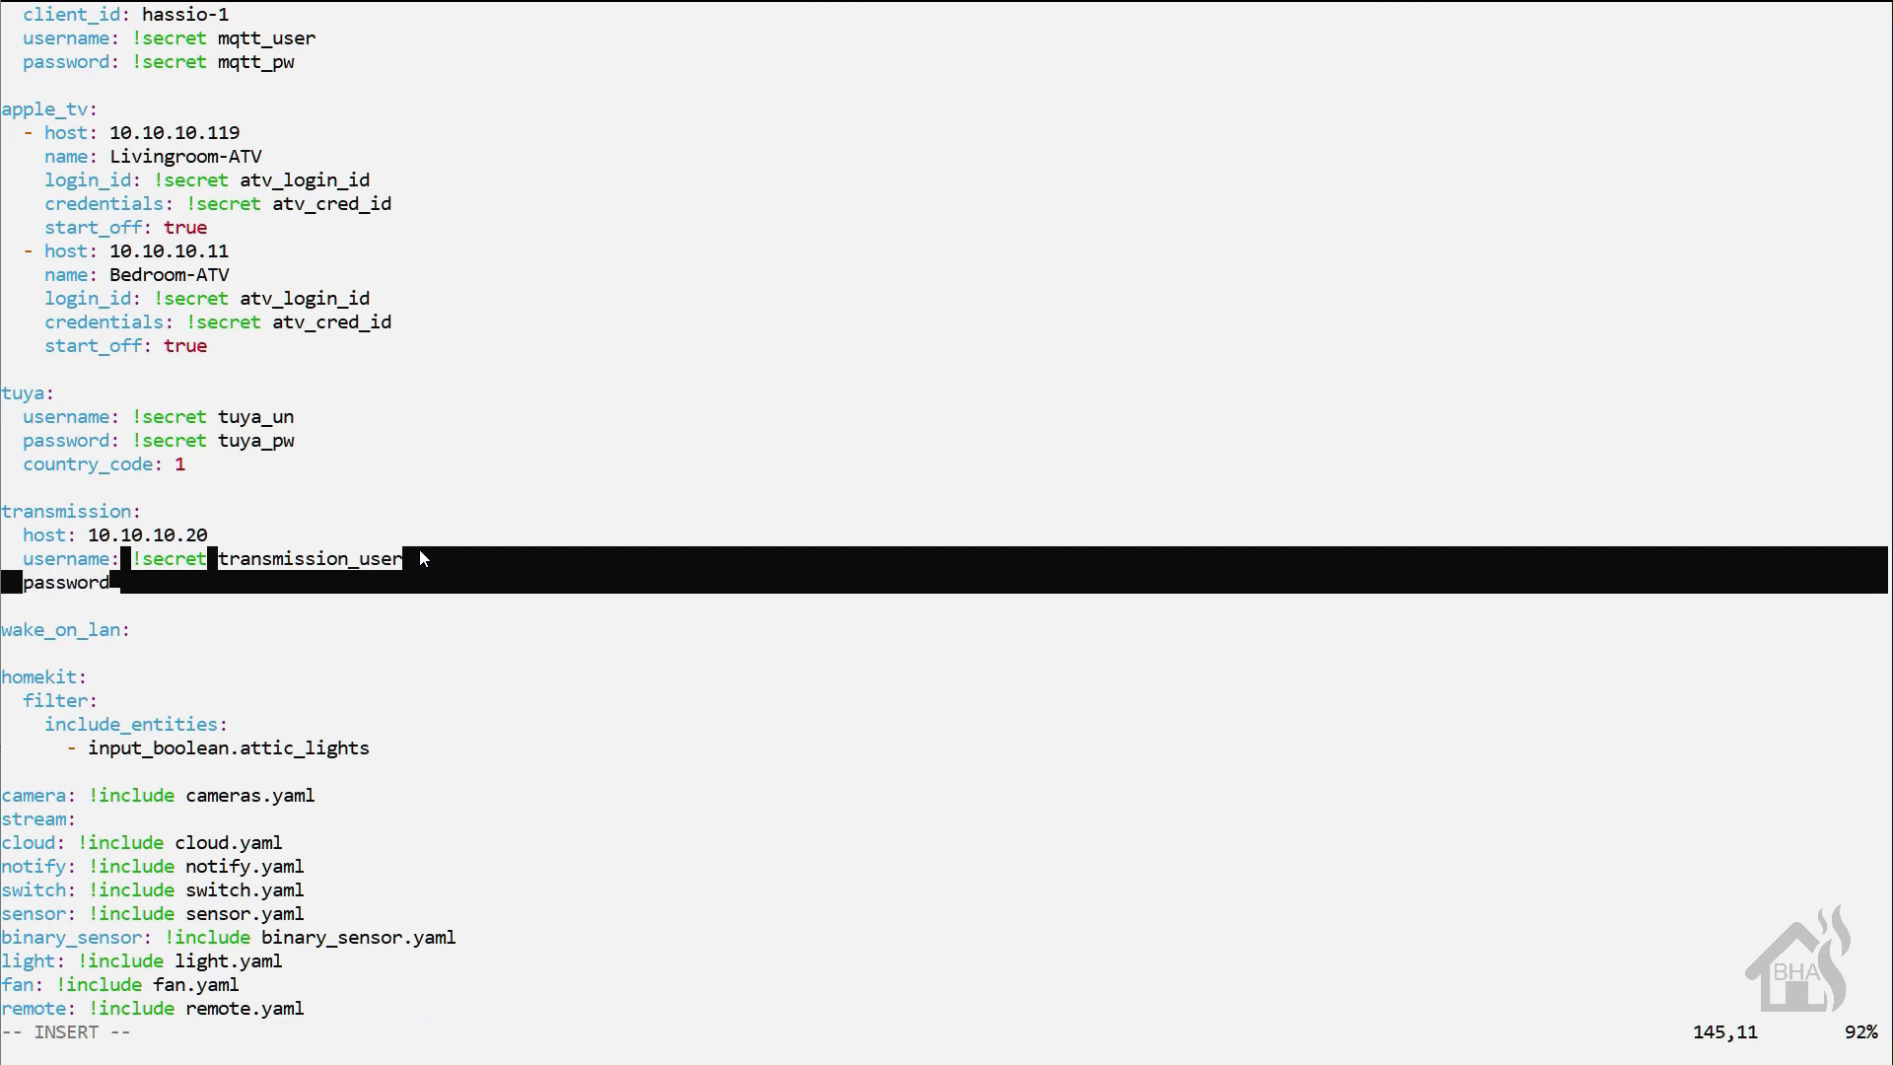
type(": !se")
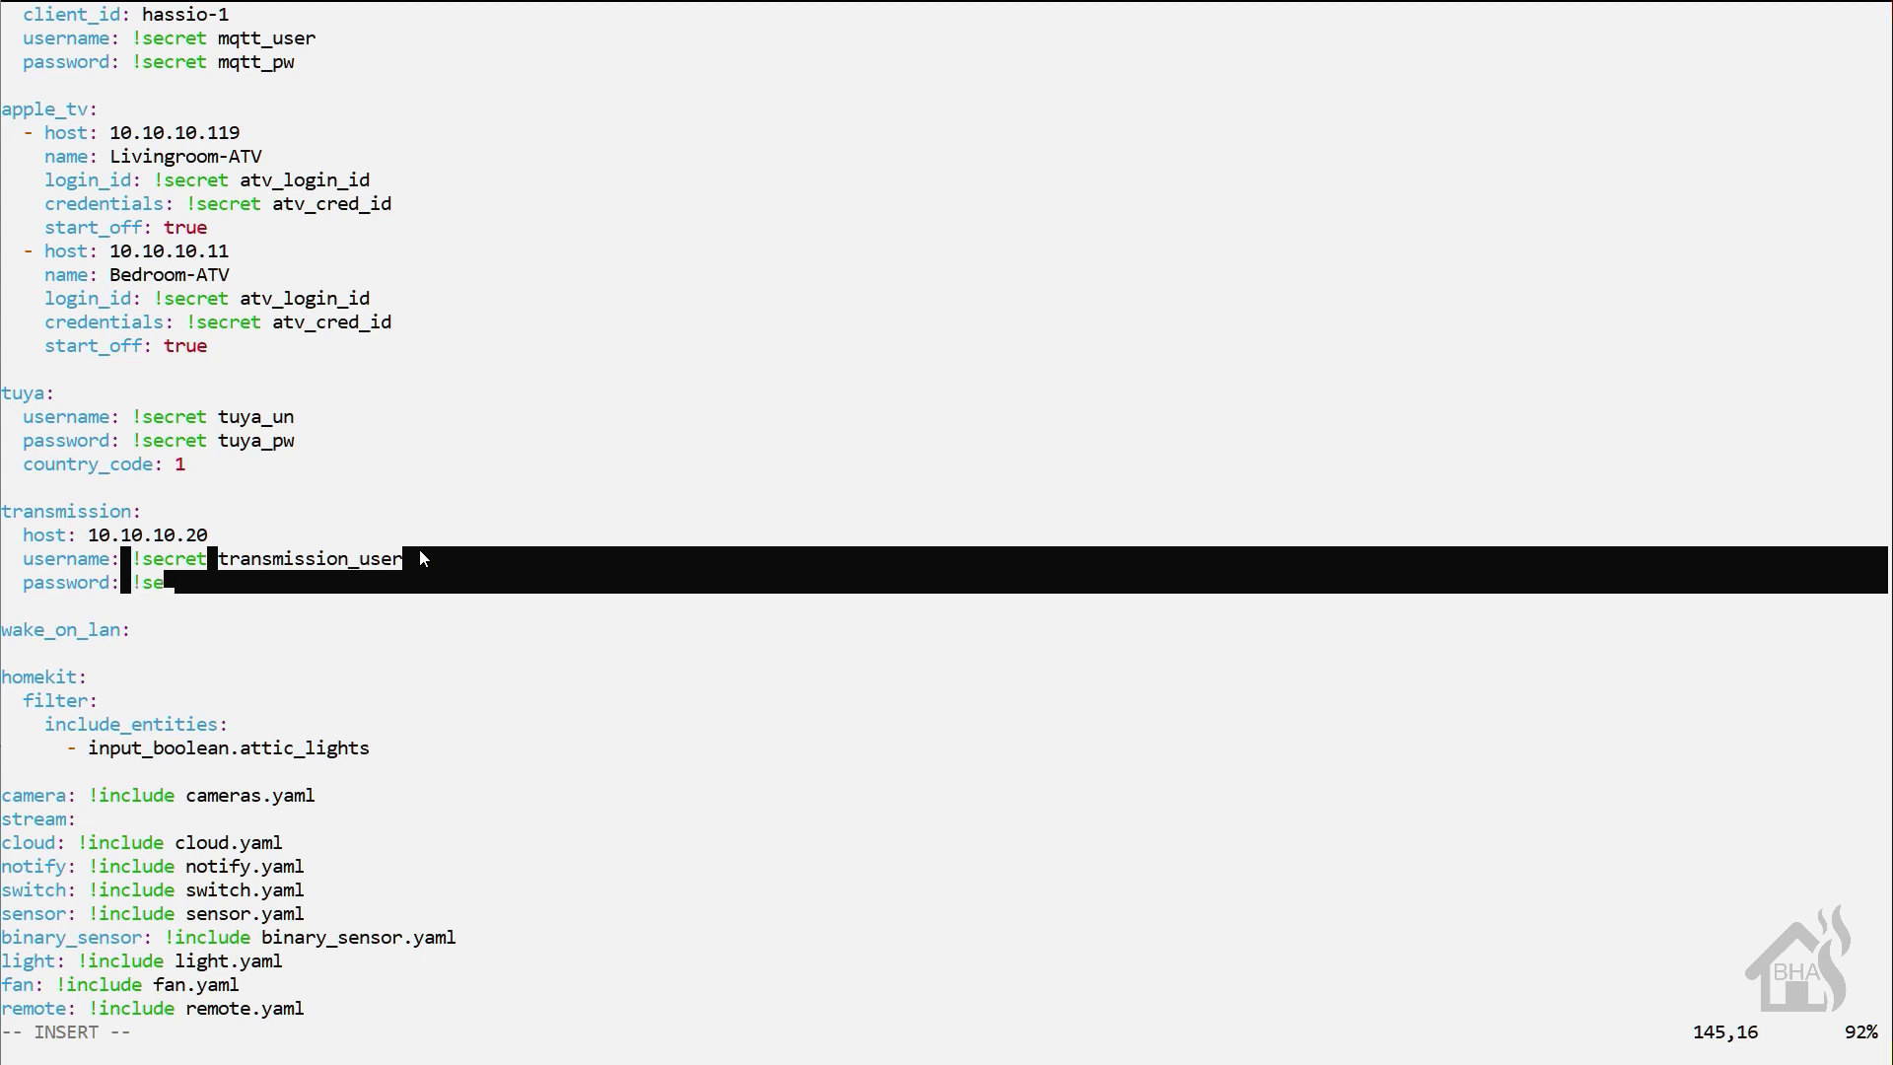
type("cret transmission_")
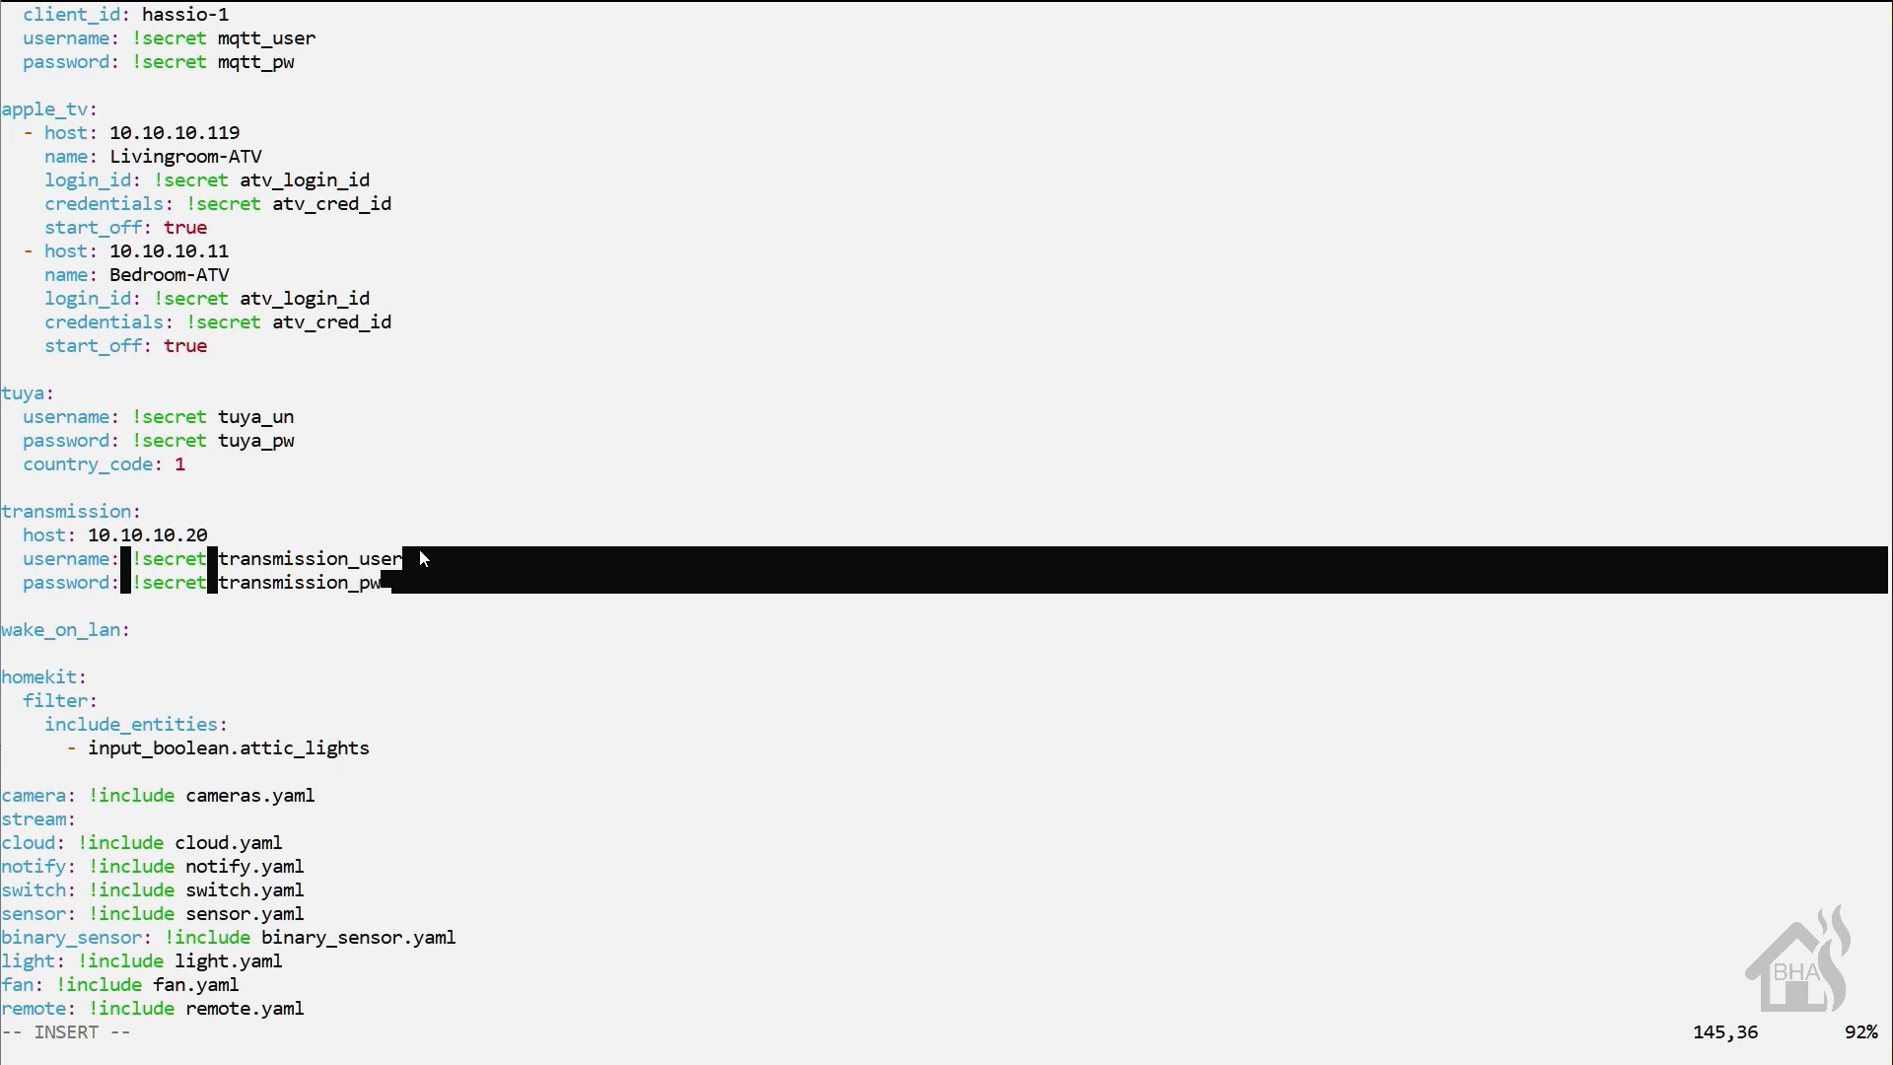
type("pw")
Add a scan_interval of 60 to the transmission block below the password line.
key("Return")
type("sc")
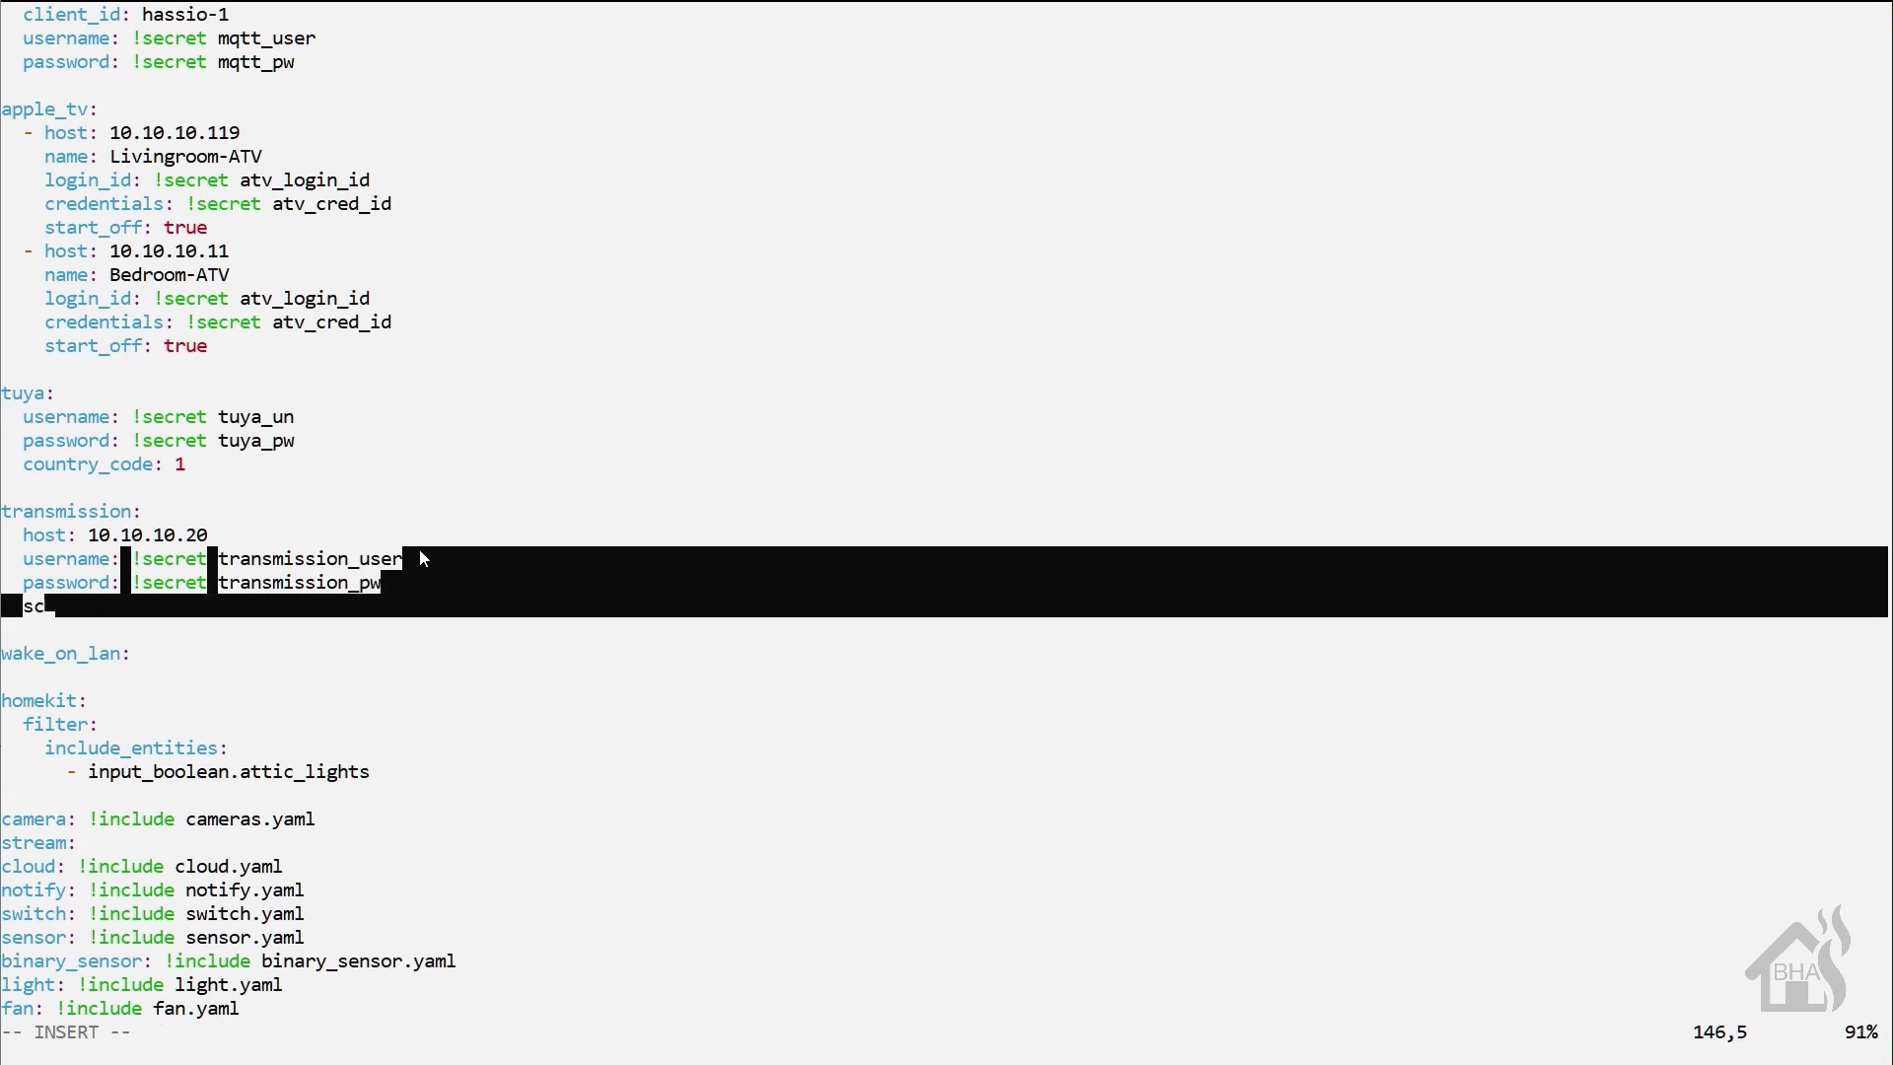
type("an_interval")
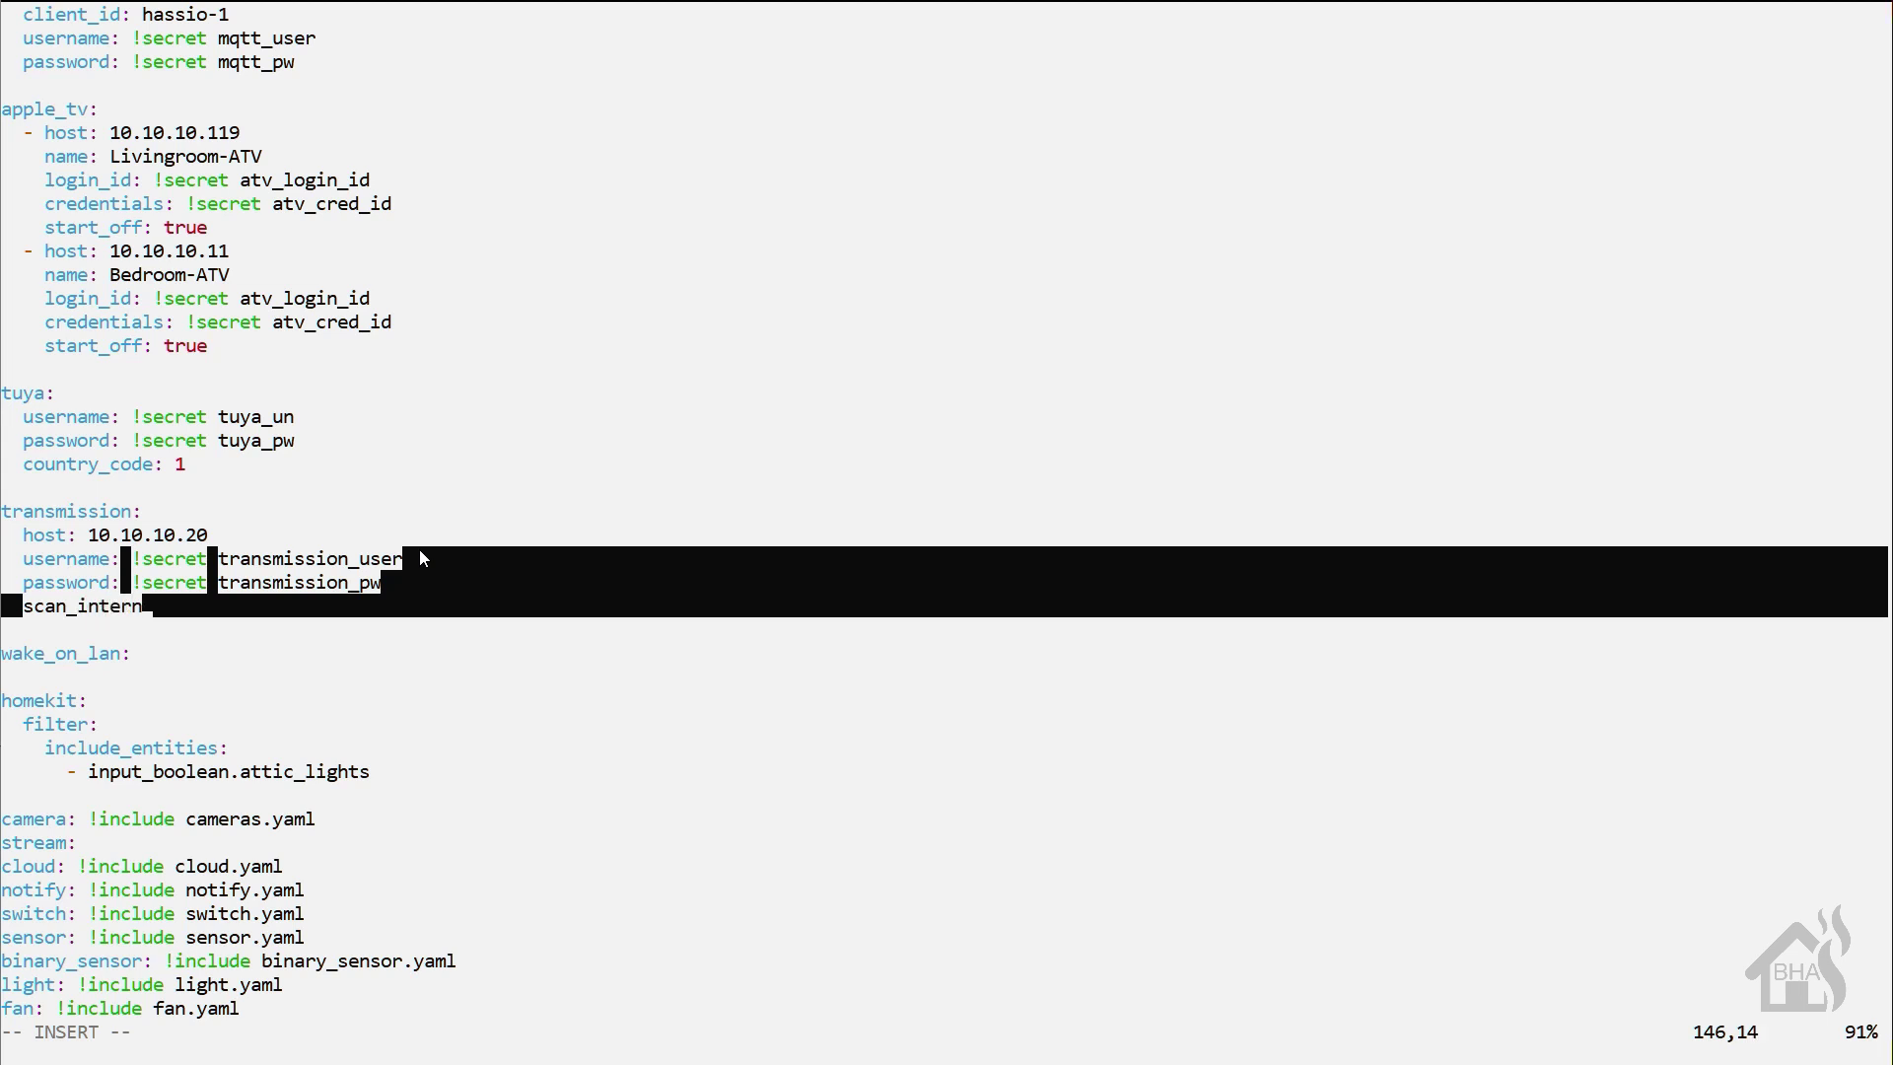
type(": 60")
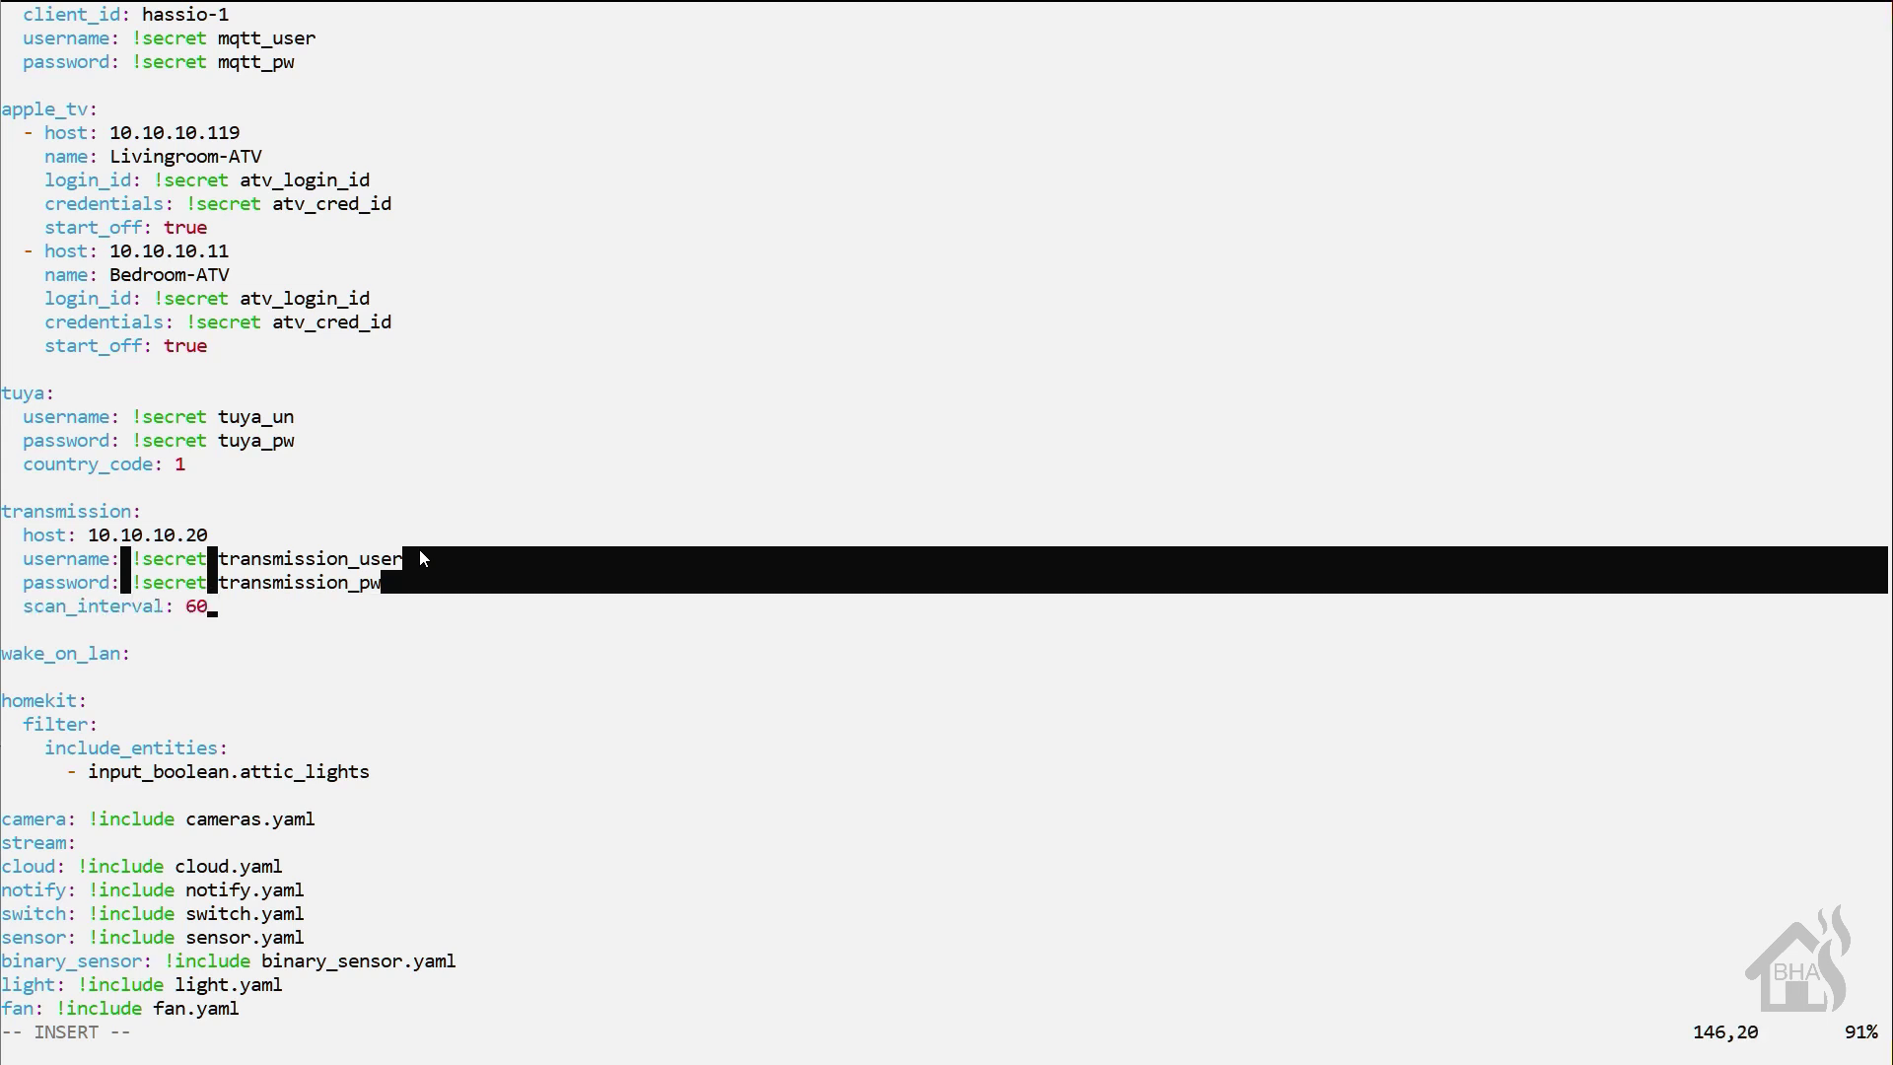
Add a monitored_conditions list to the transmission block with current_status as its first item.
key("Return")
type("monitored_conditions")
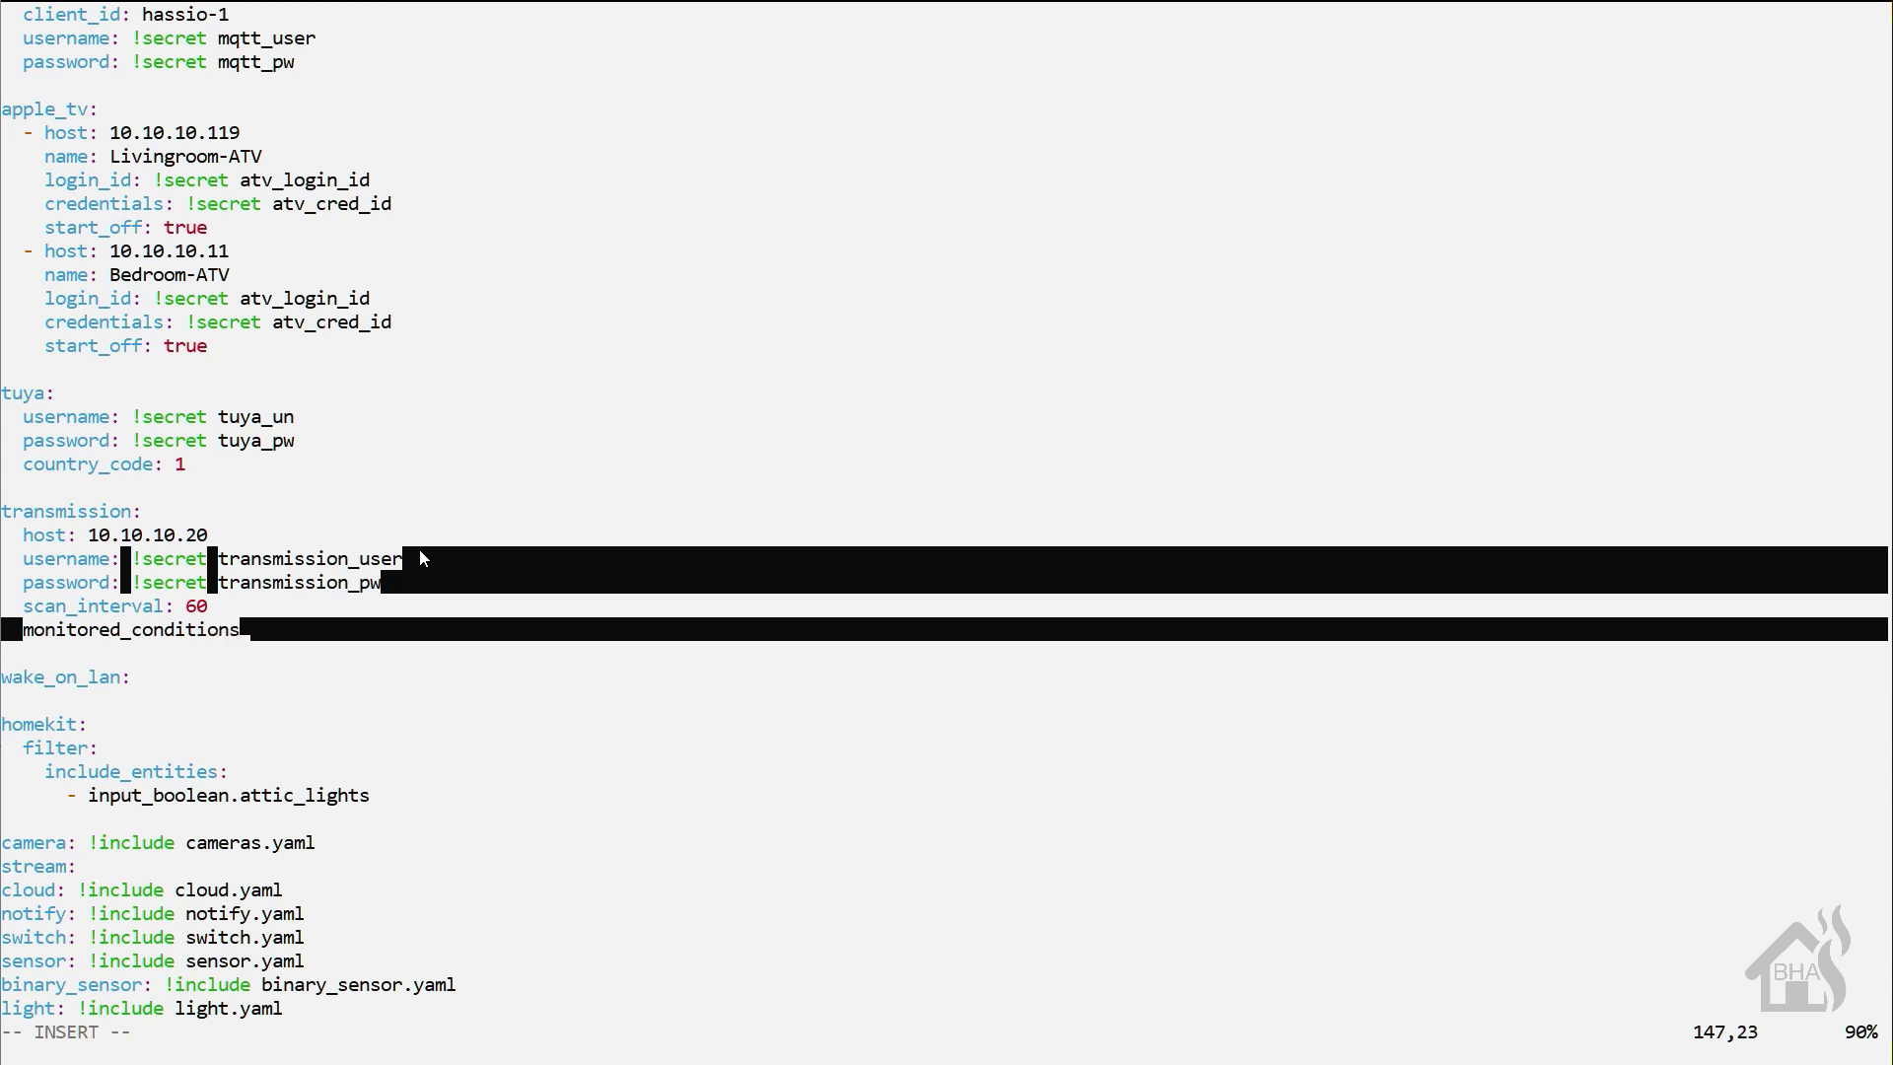
type(":")
key("Return")
key("BackSpace")
key("BackSpace")
key("BackSpace")
key("BackSpace")
type("- c")
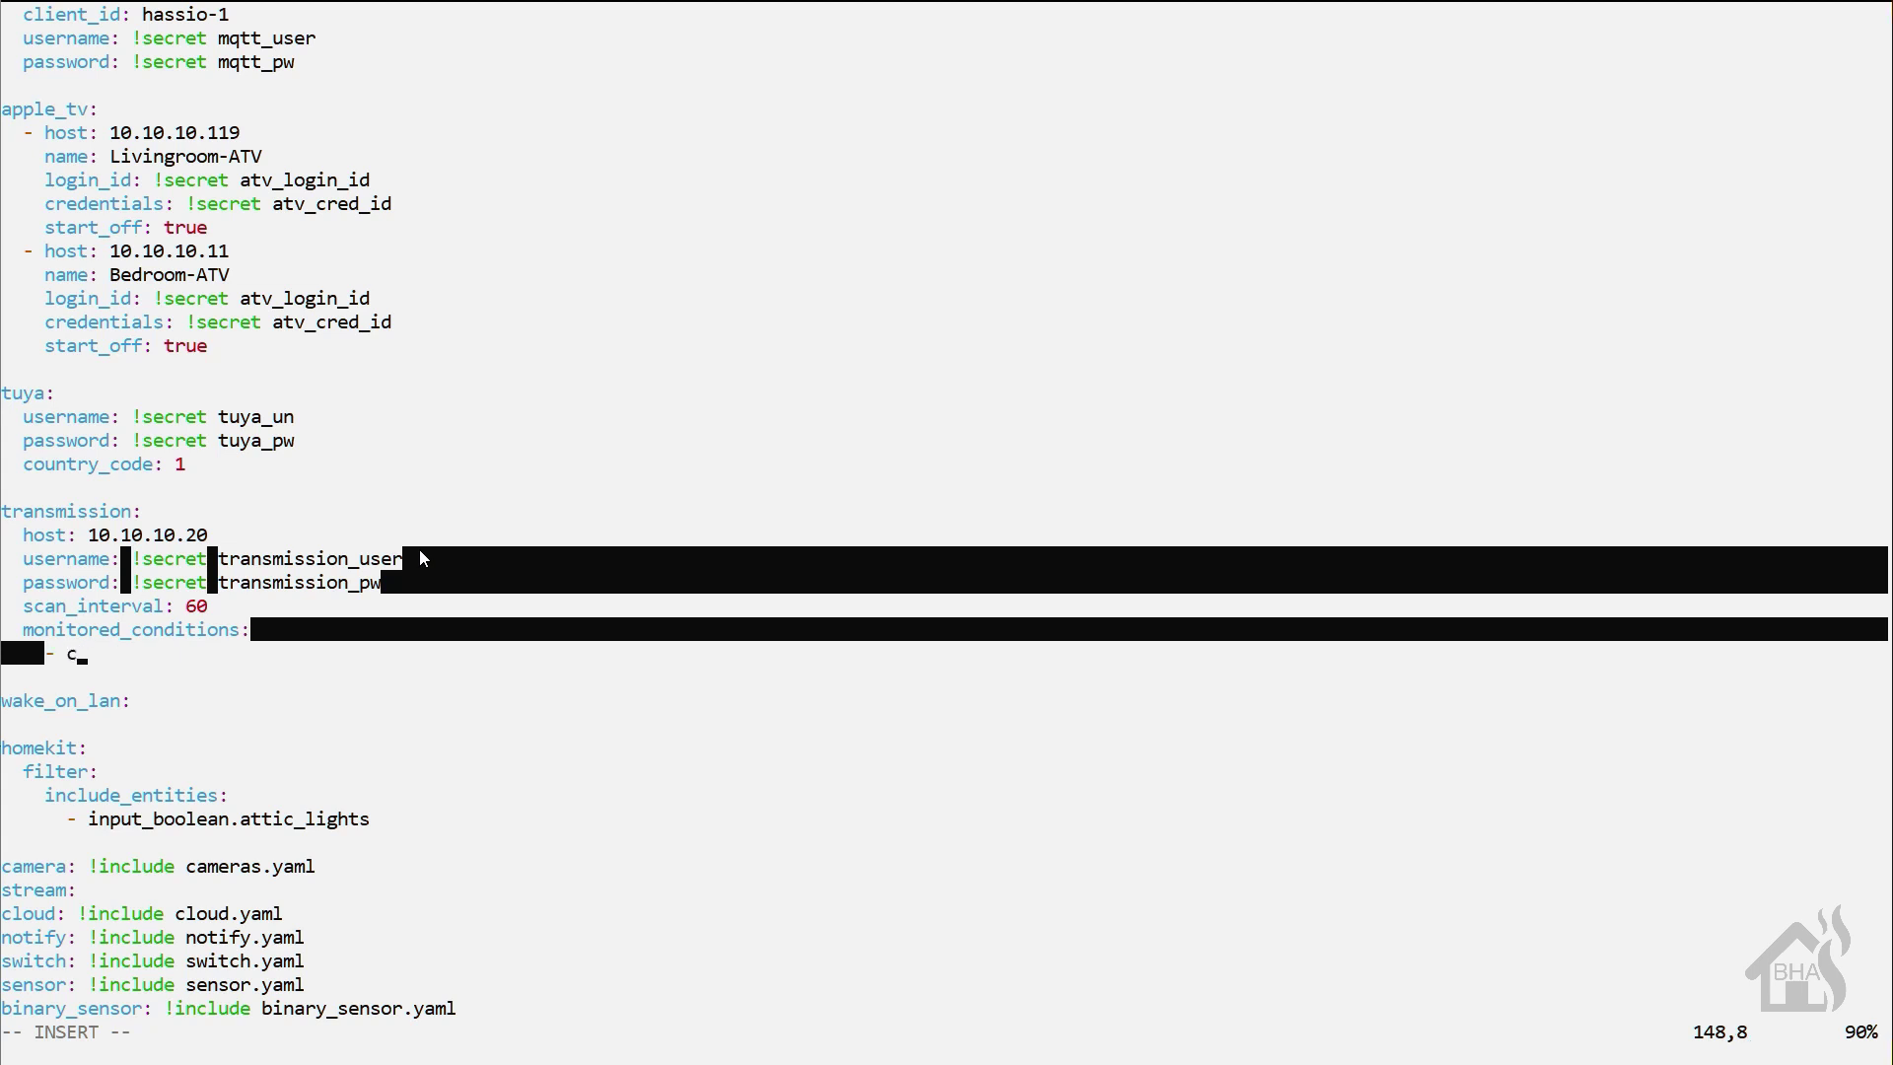
type("urrent_status")
key("Return")
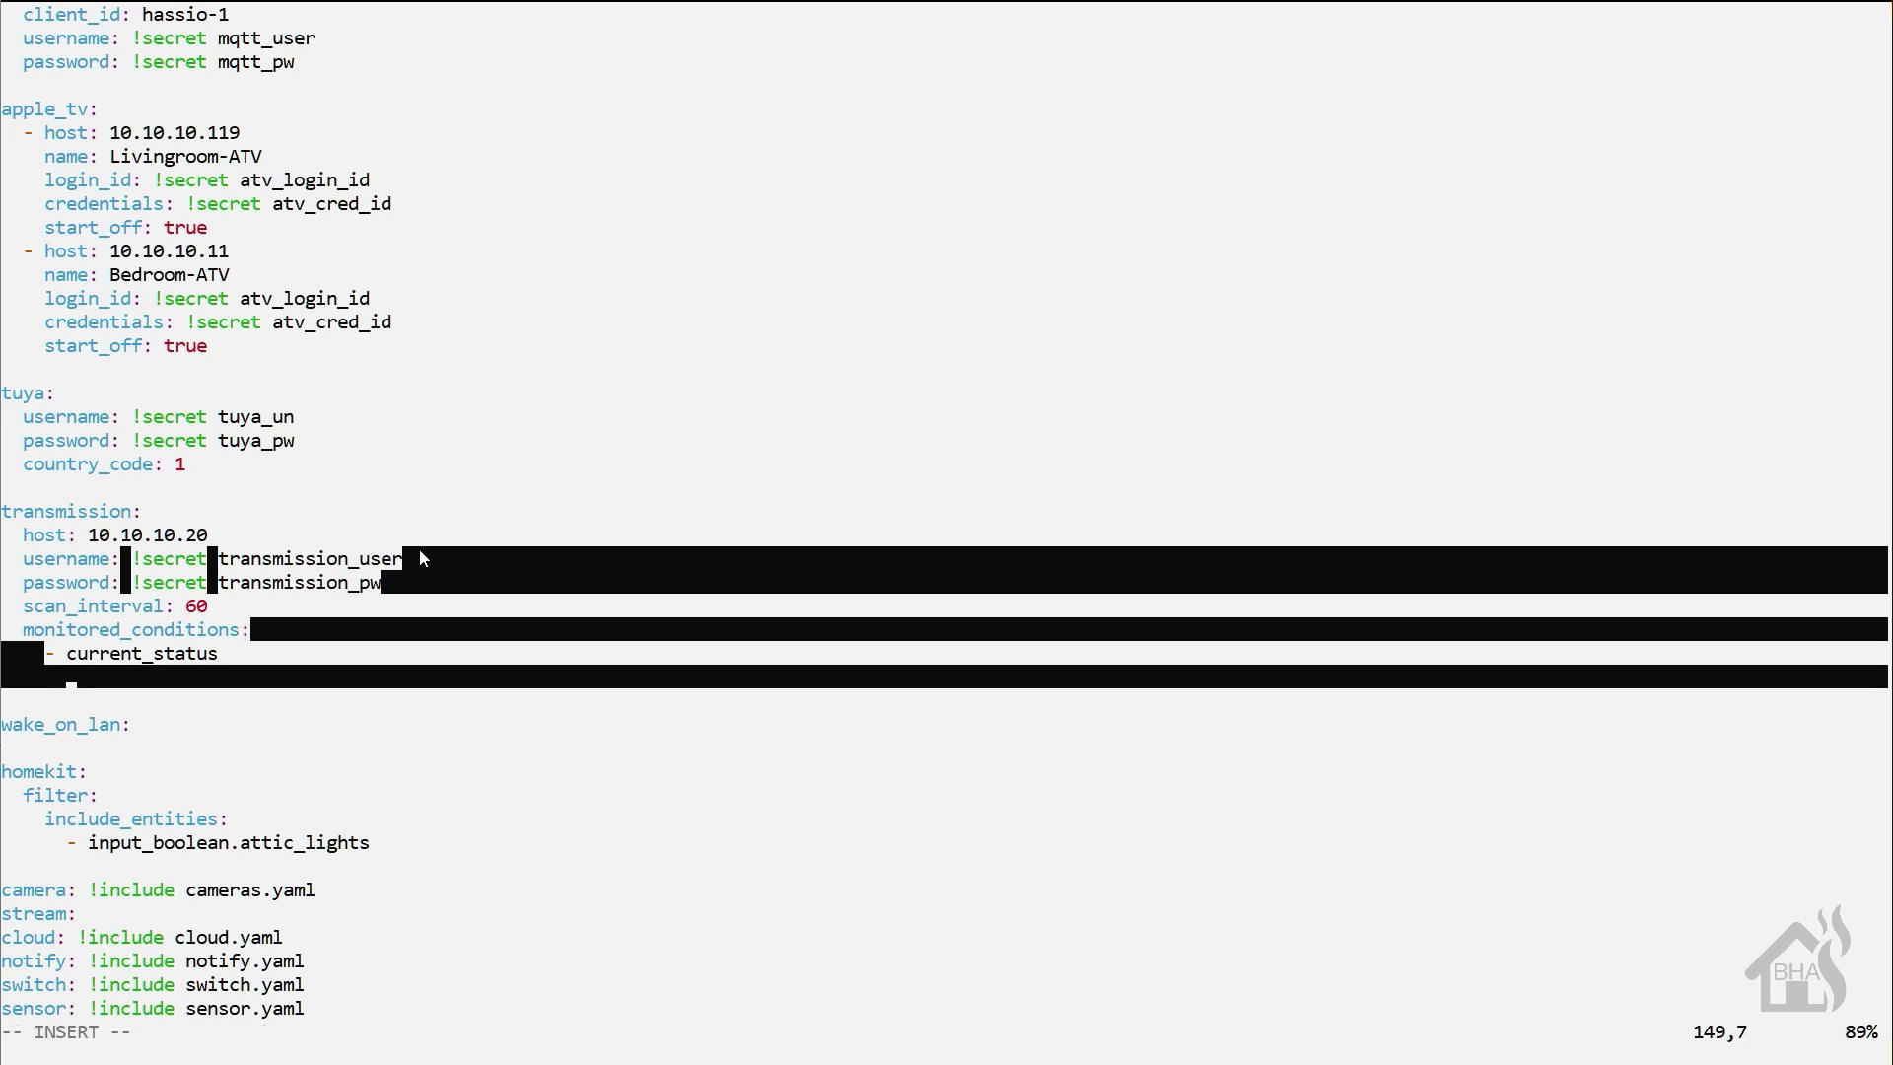
Add download_speed and upload_speed to the monitored conditions list.
type("- download")
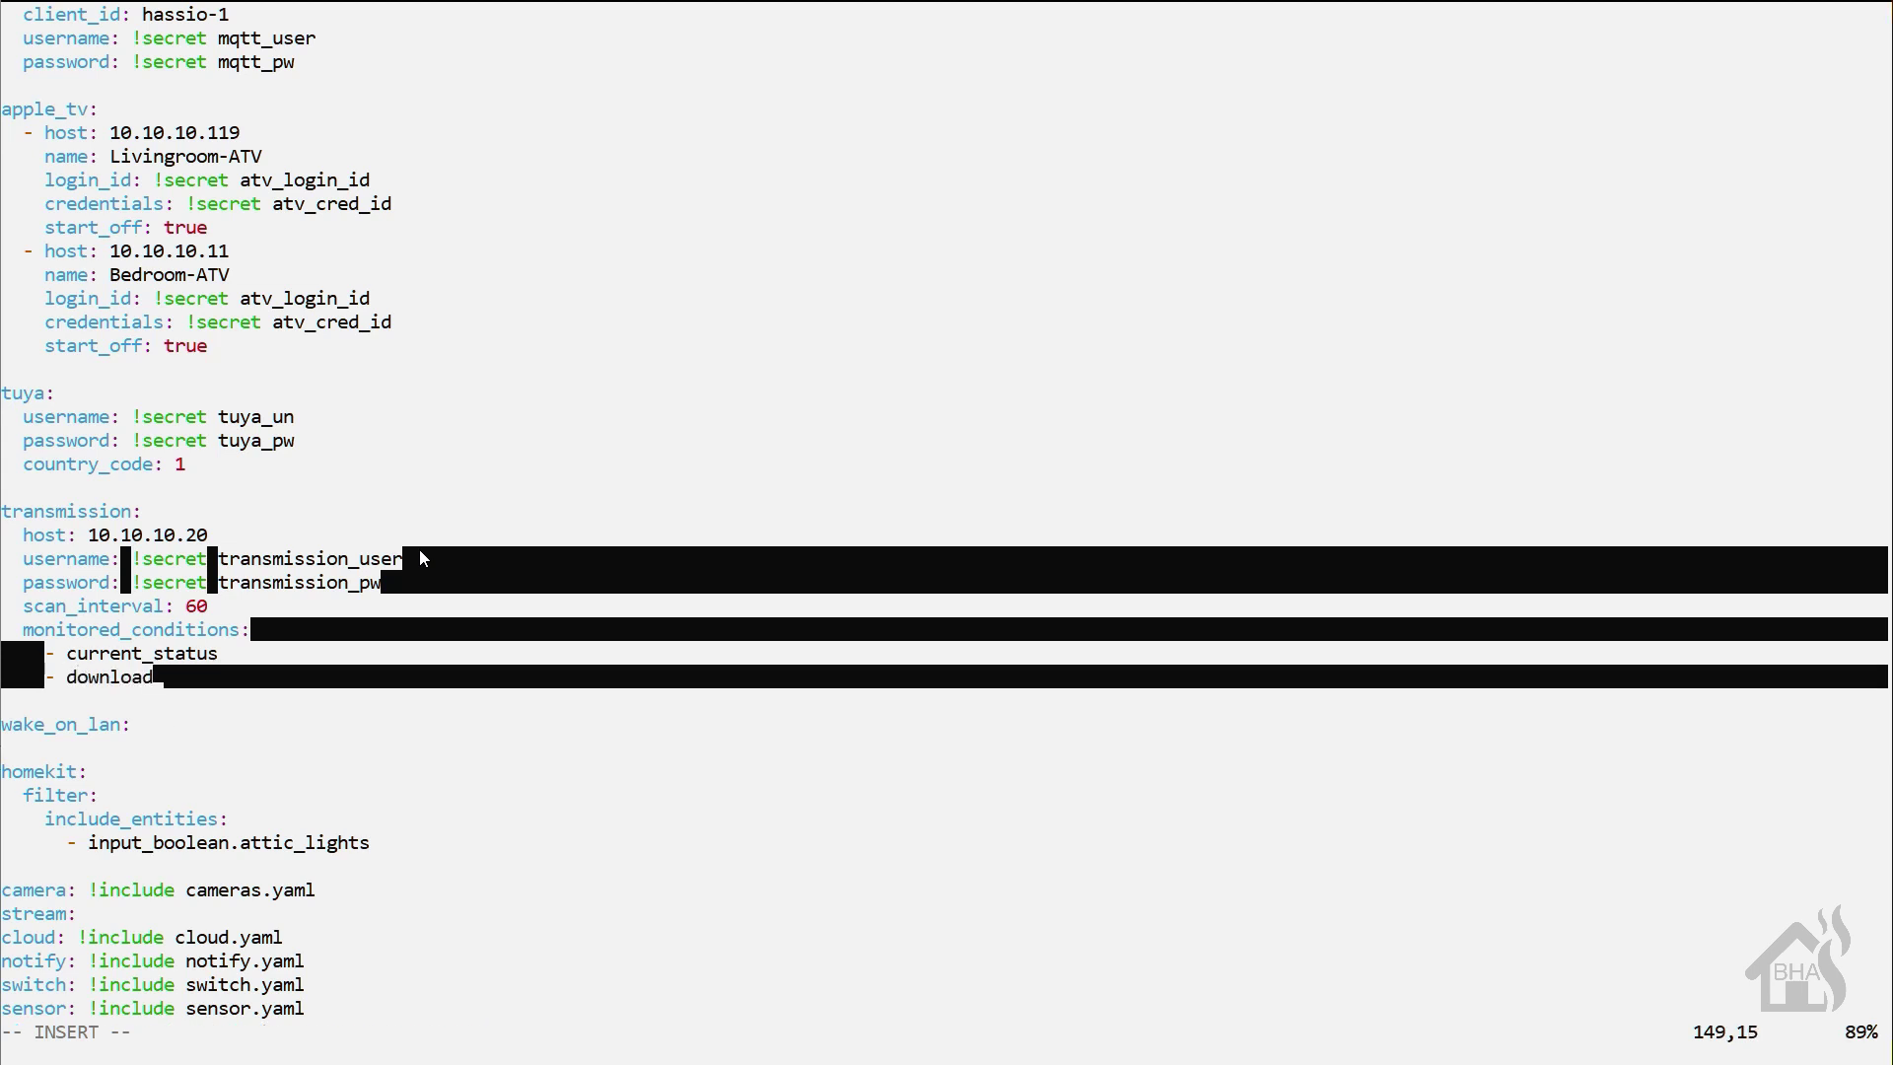
type("_speed")
key("Return")
type("-")
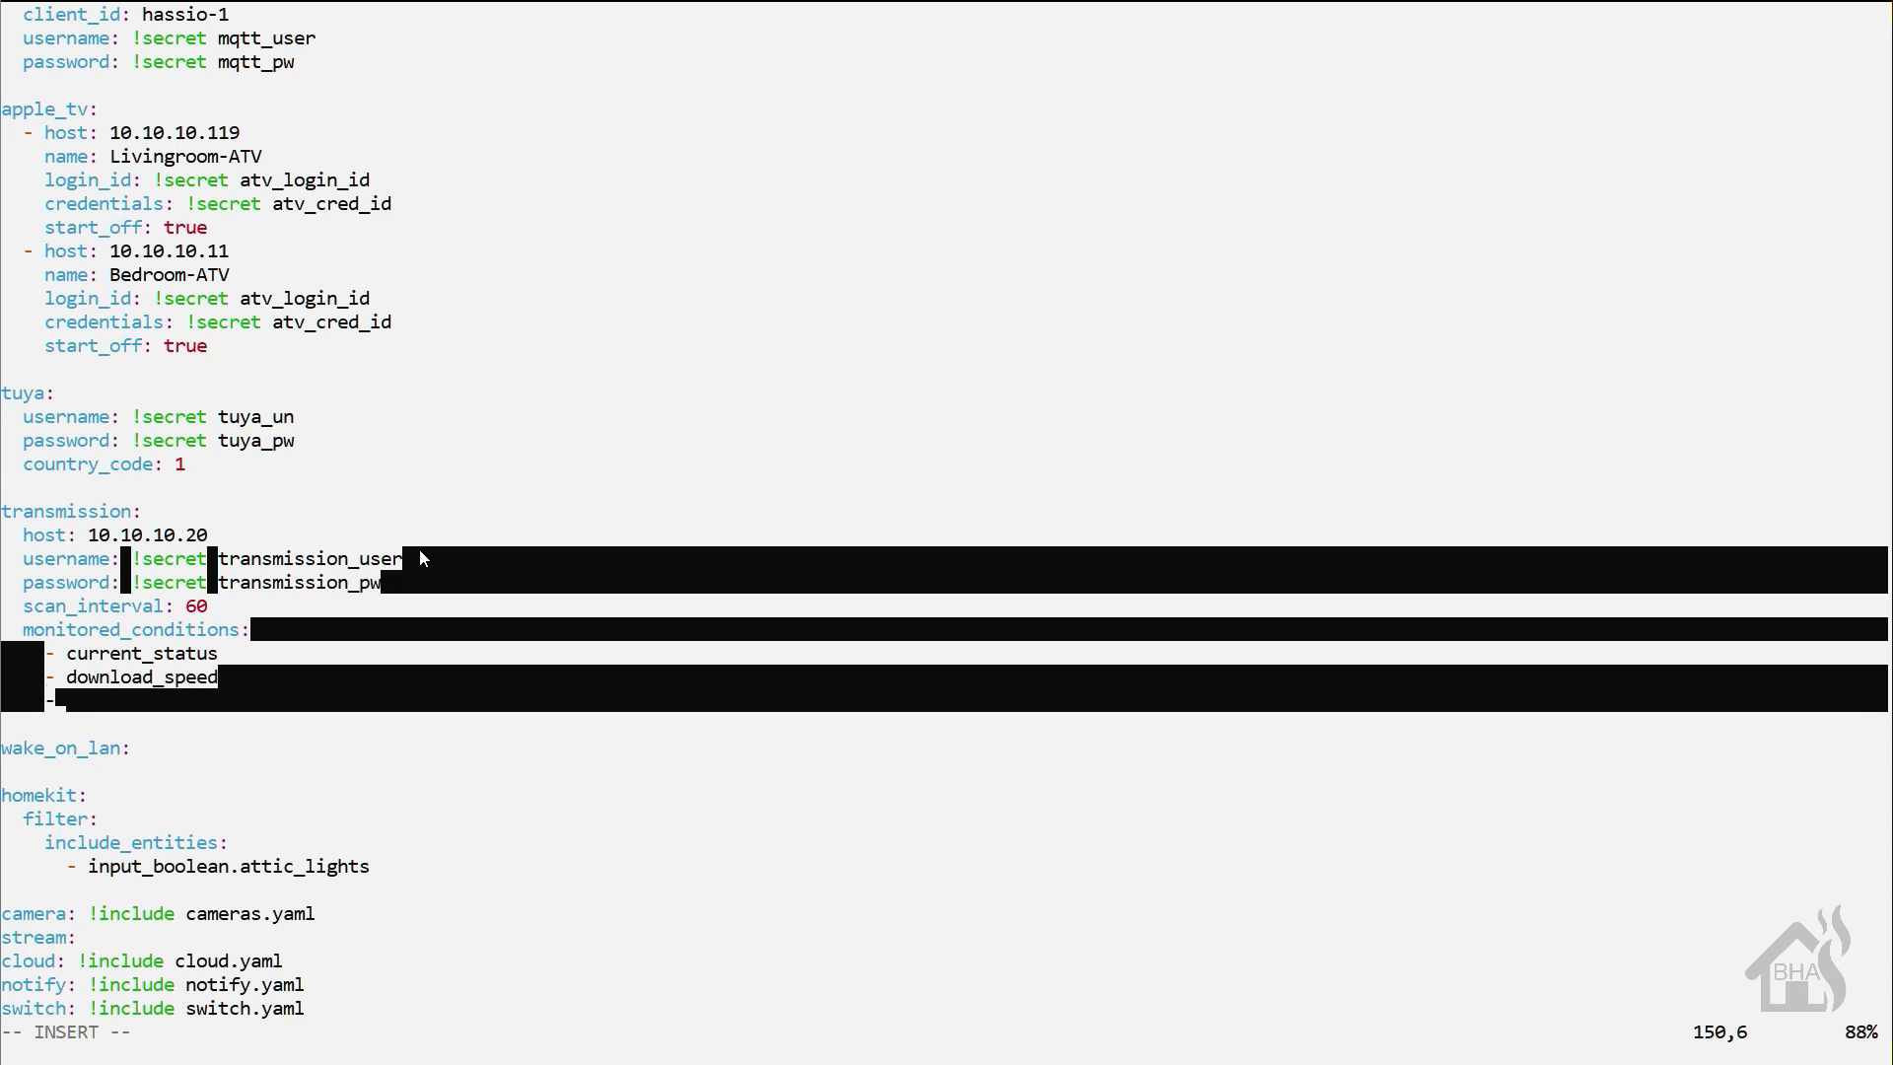
type(" upload_speed")
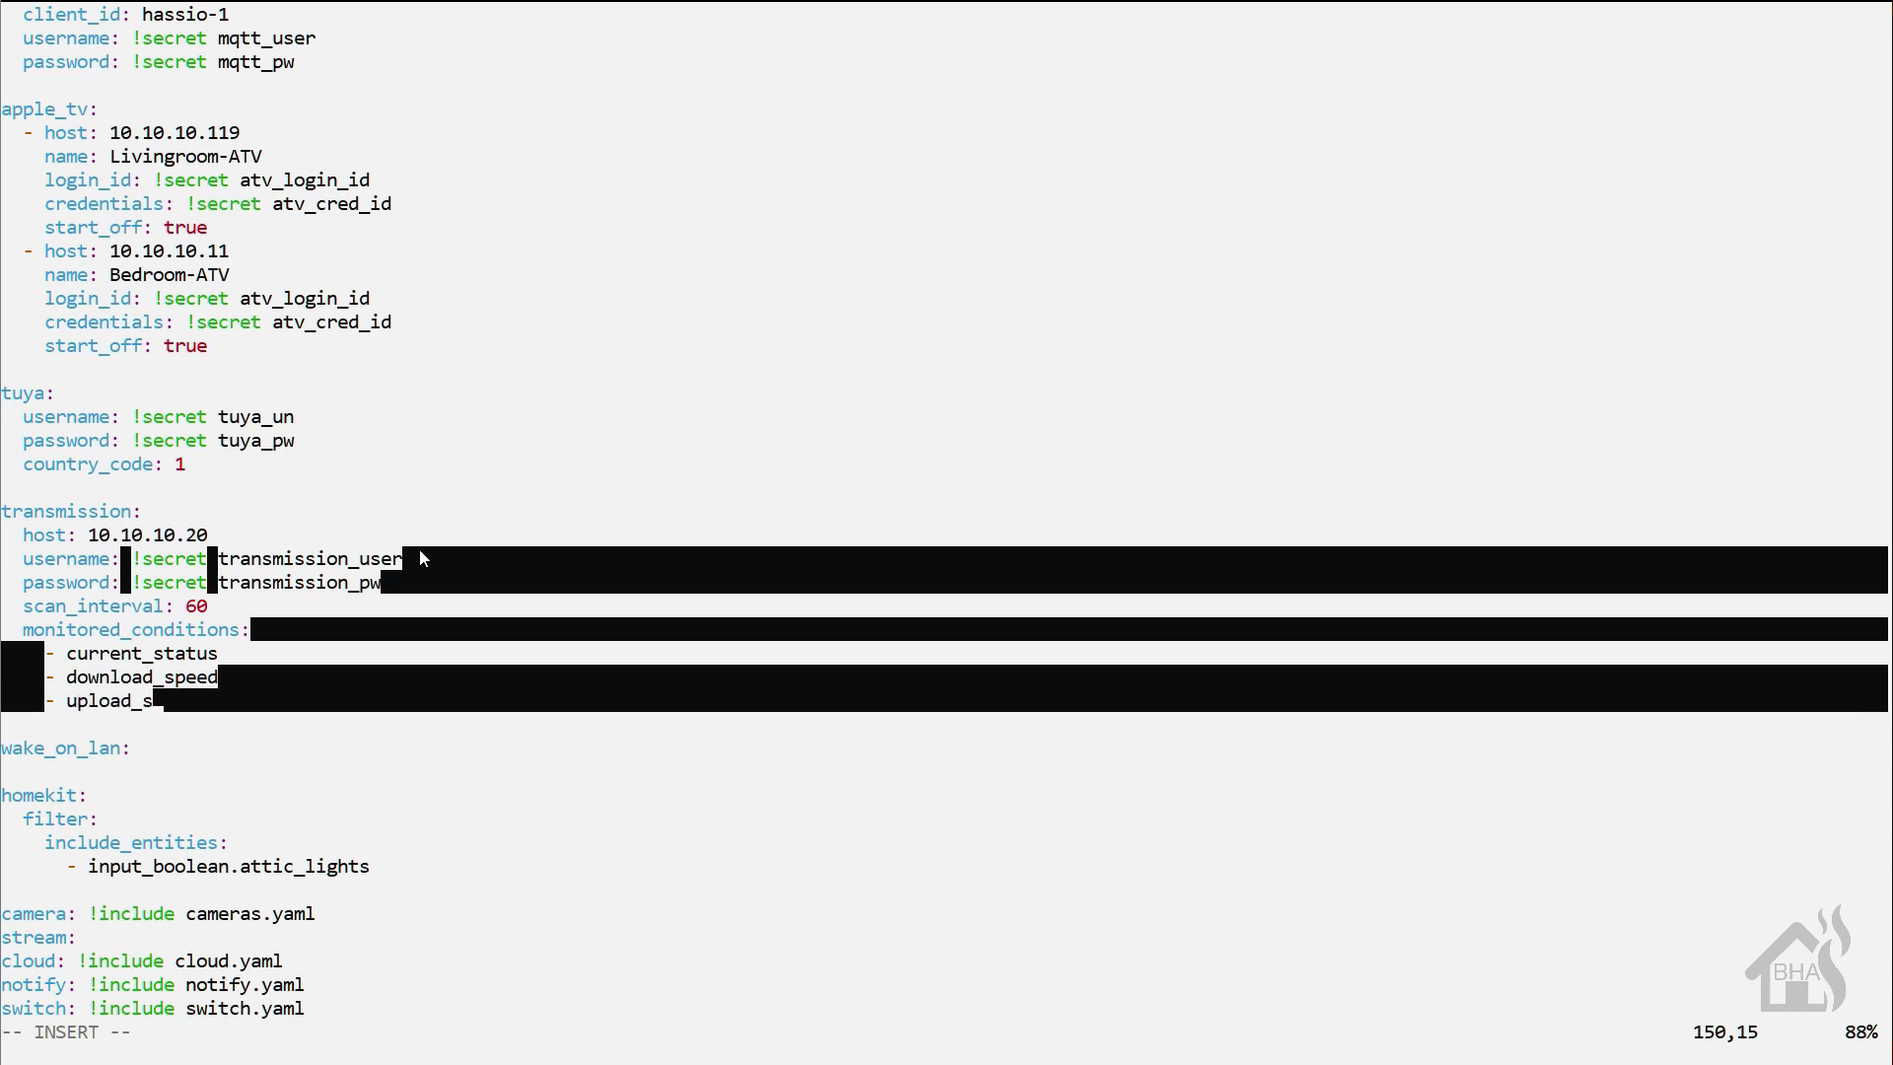
key("Return")
Add active_torrents, paused_torrents and total_torrents to the monitored conditions list.
type("-")
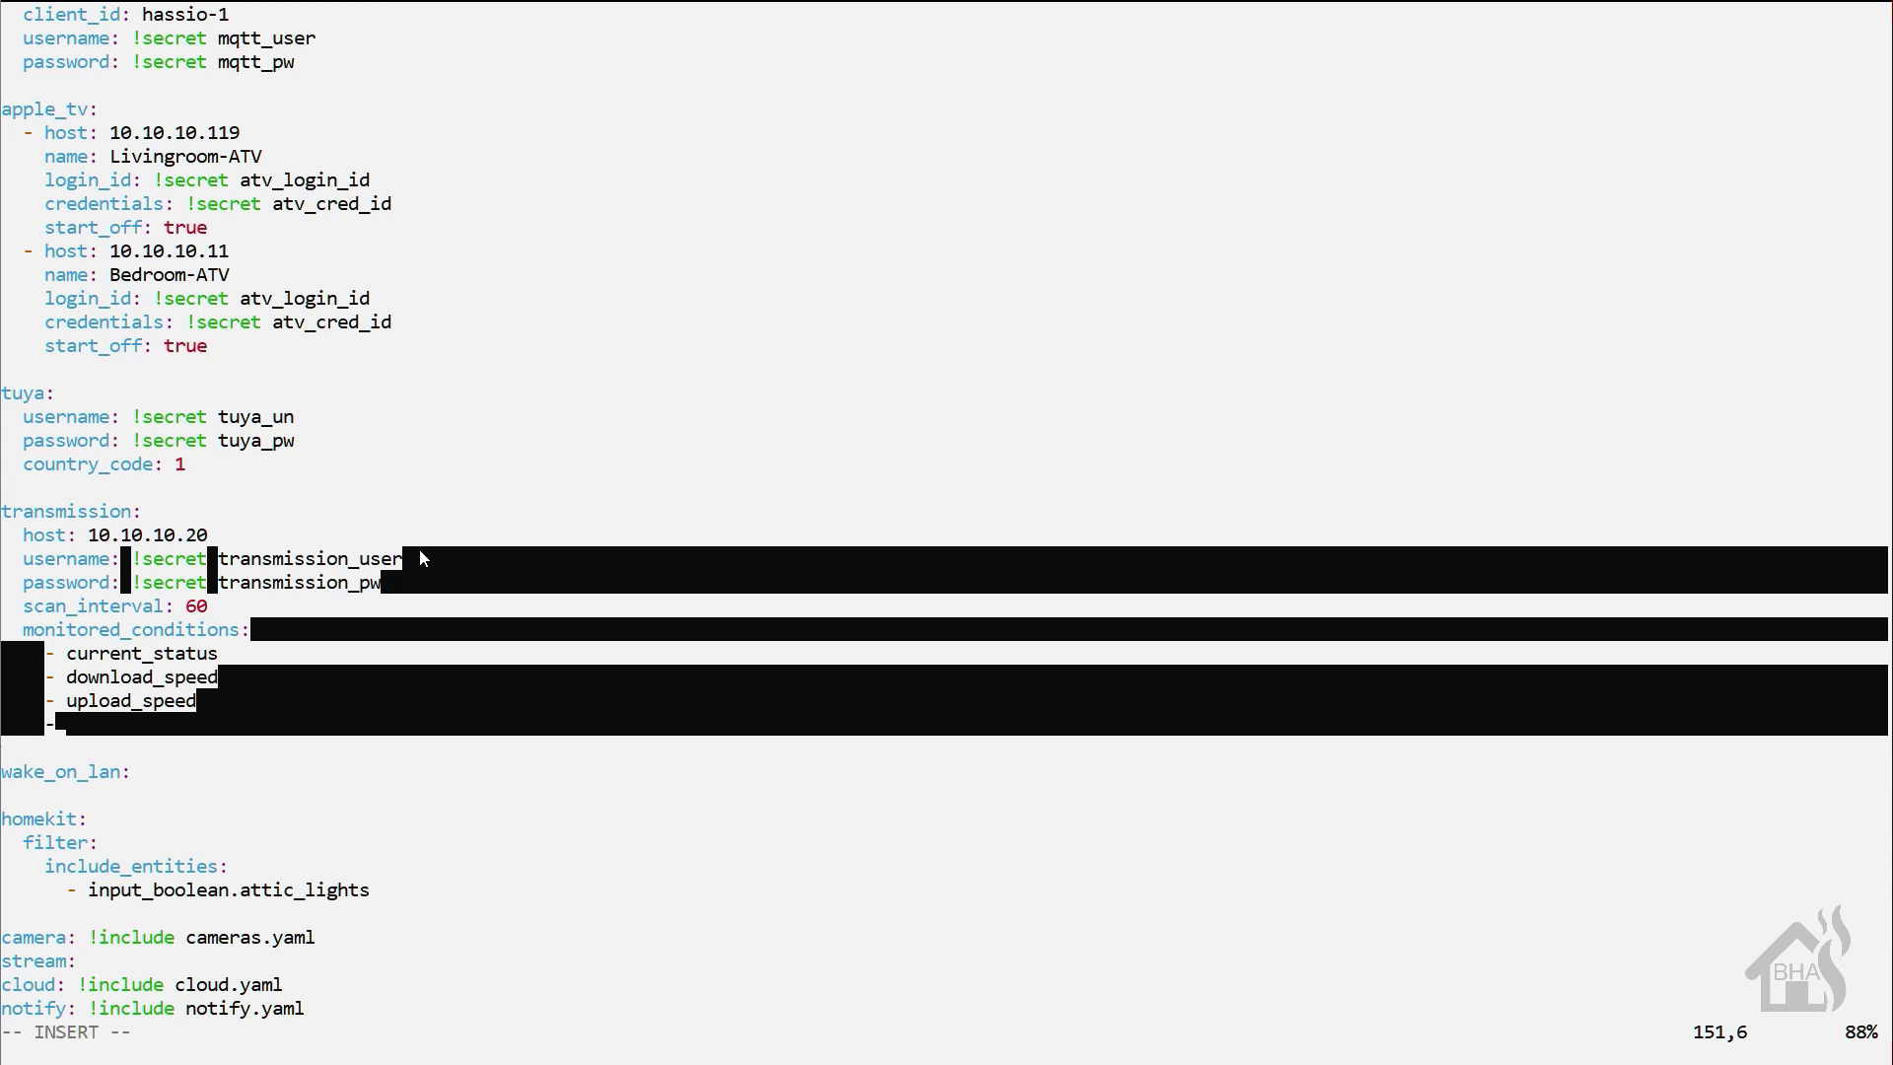
type(" active_torrents")
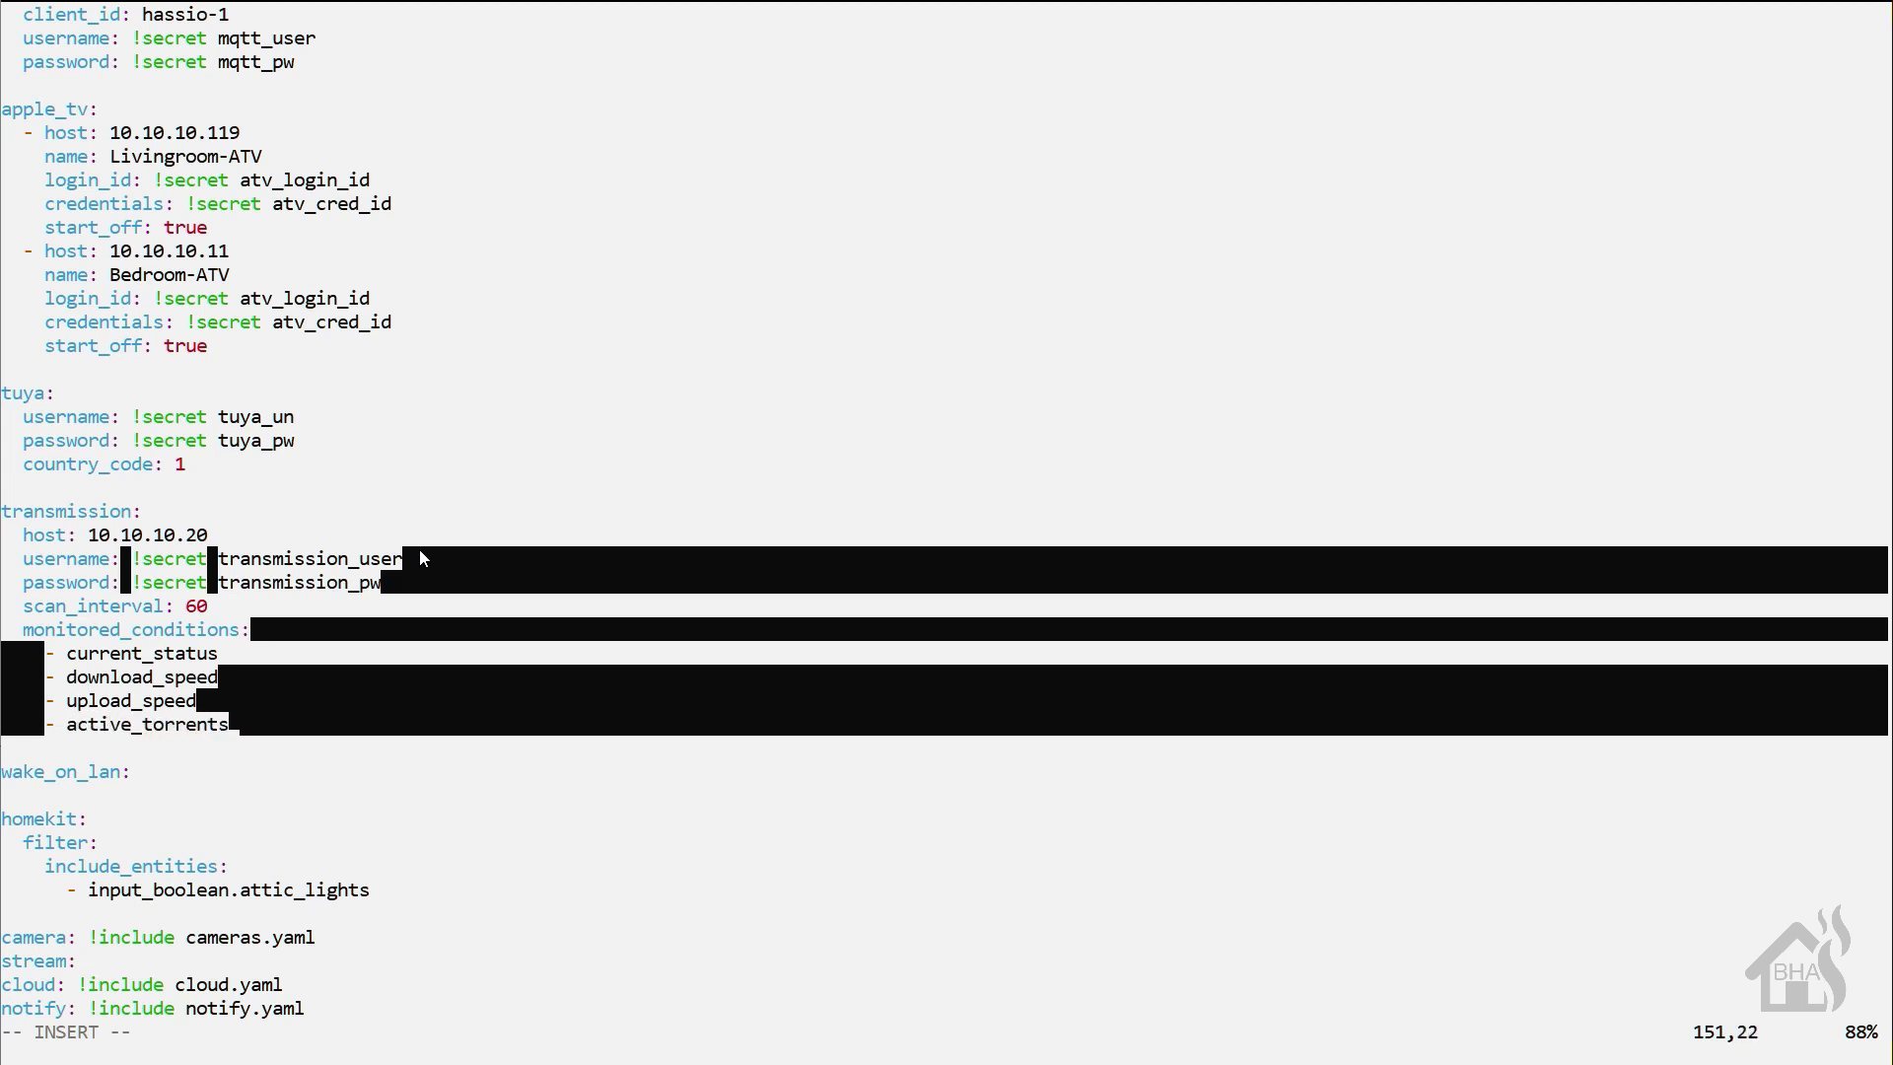
key("Return")
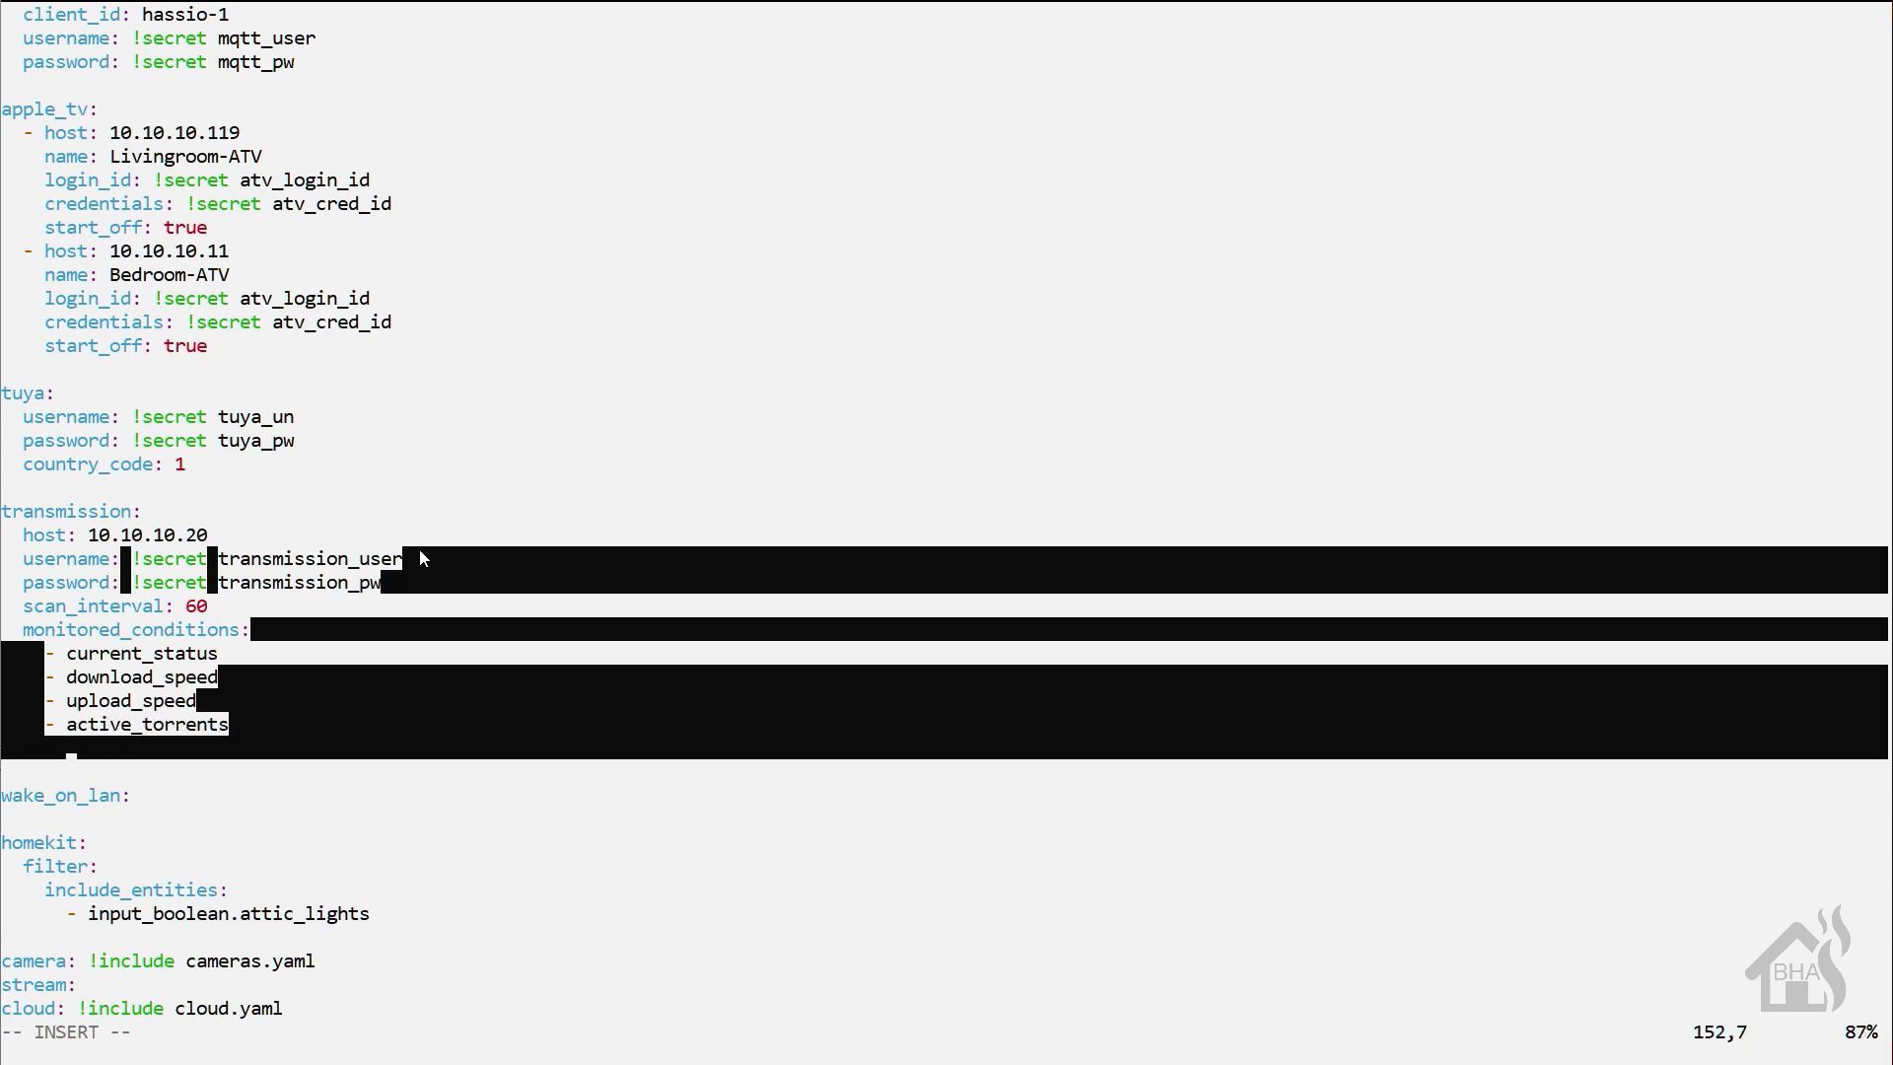
type("- paused")
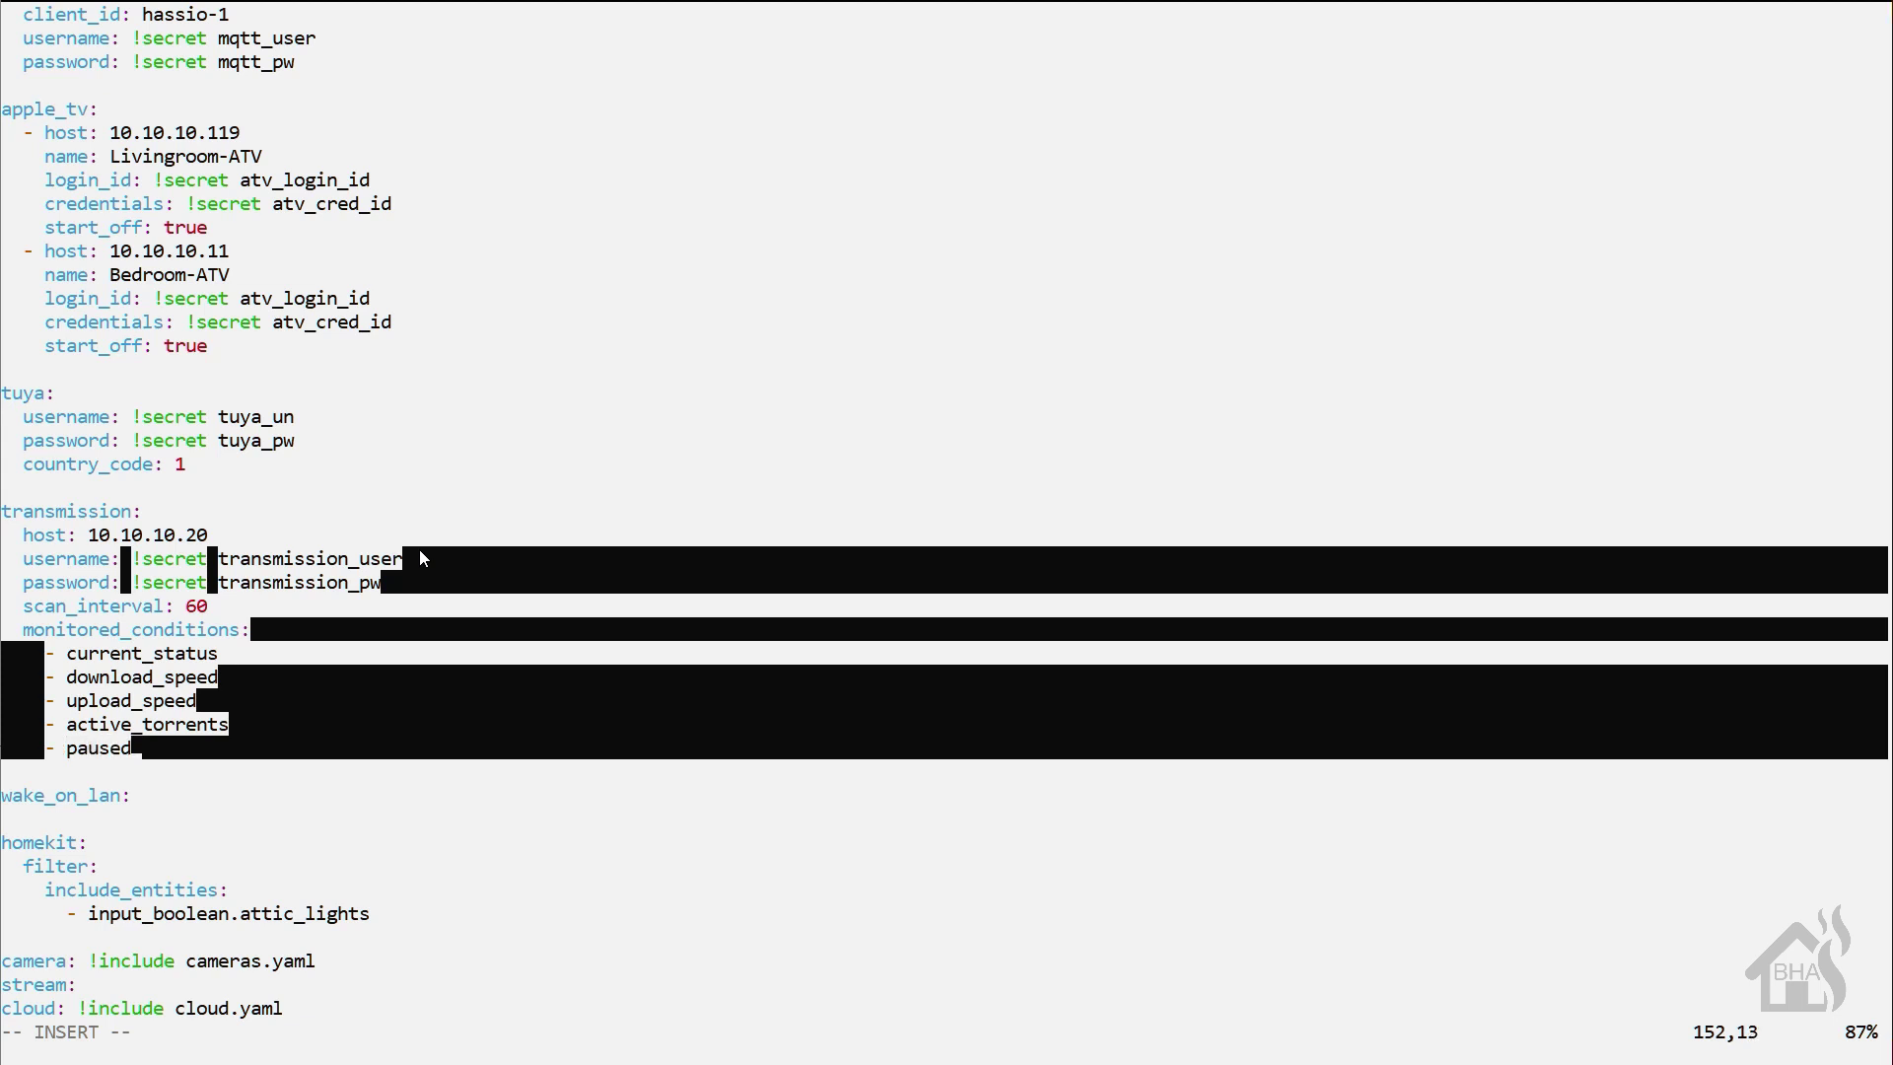
type("_torrents")
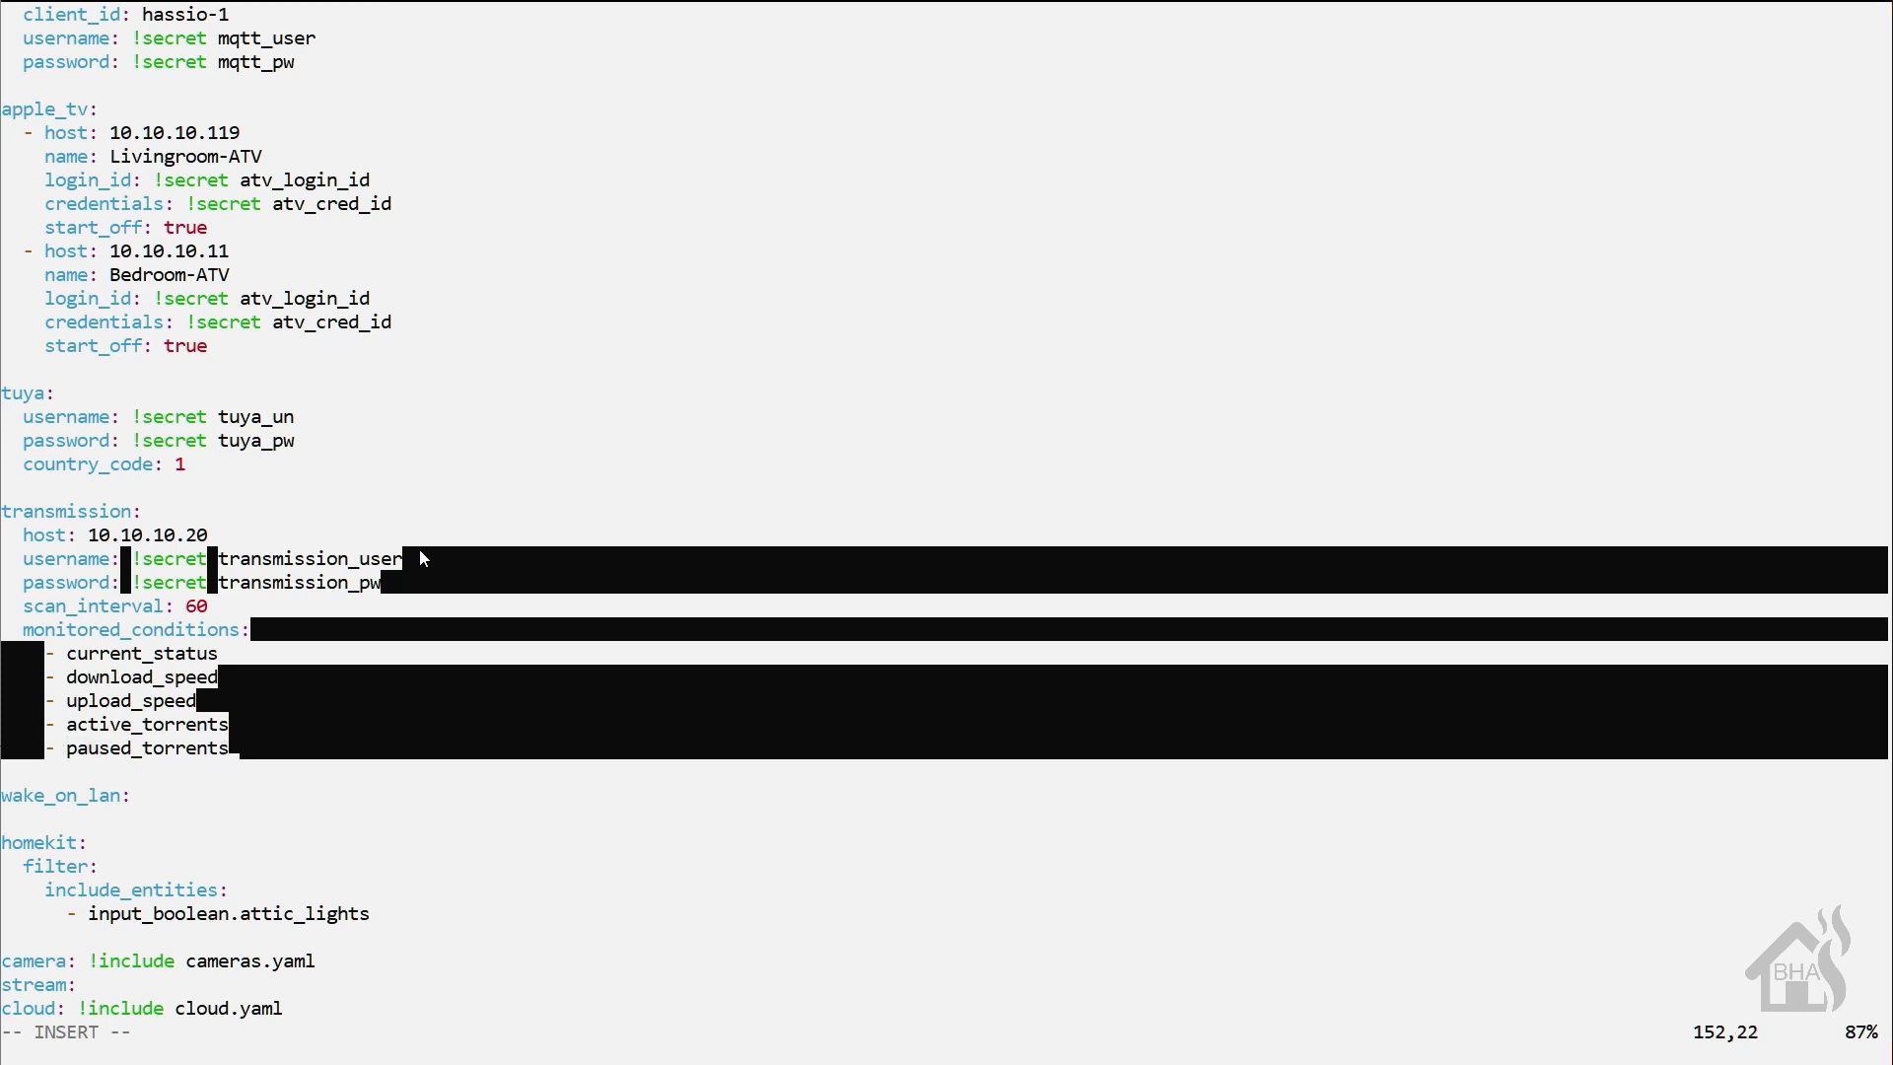
key("Return")
type("- total_torrents")
key("Return")
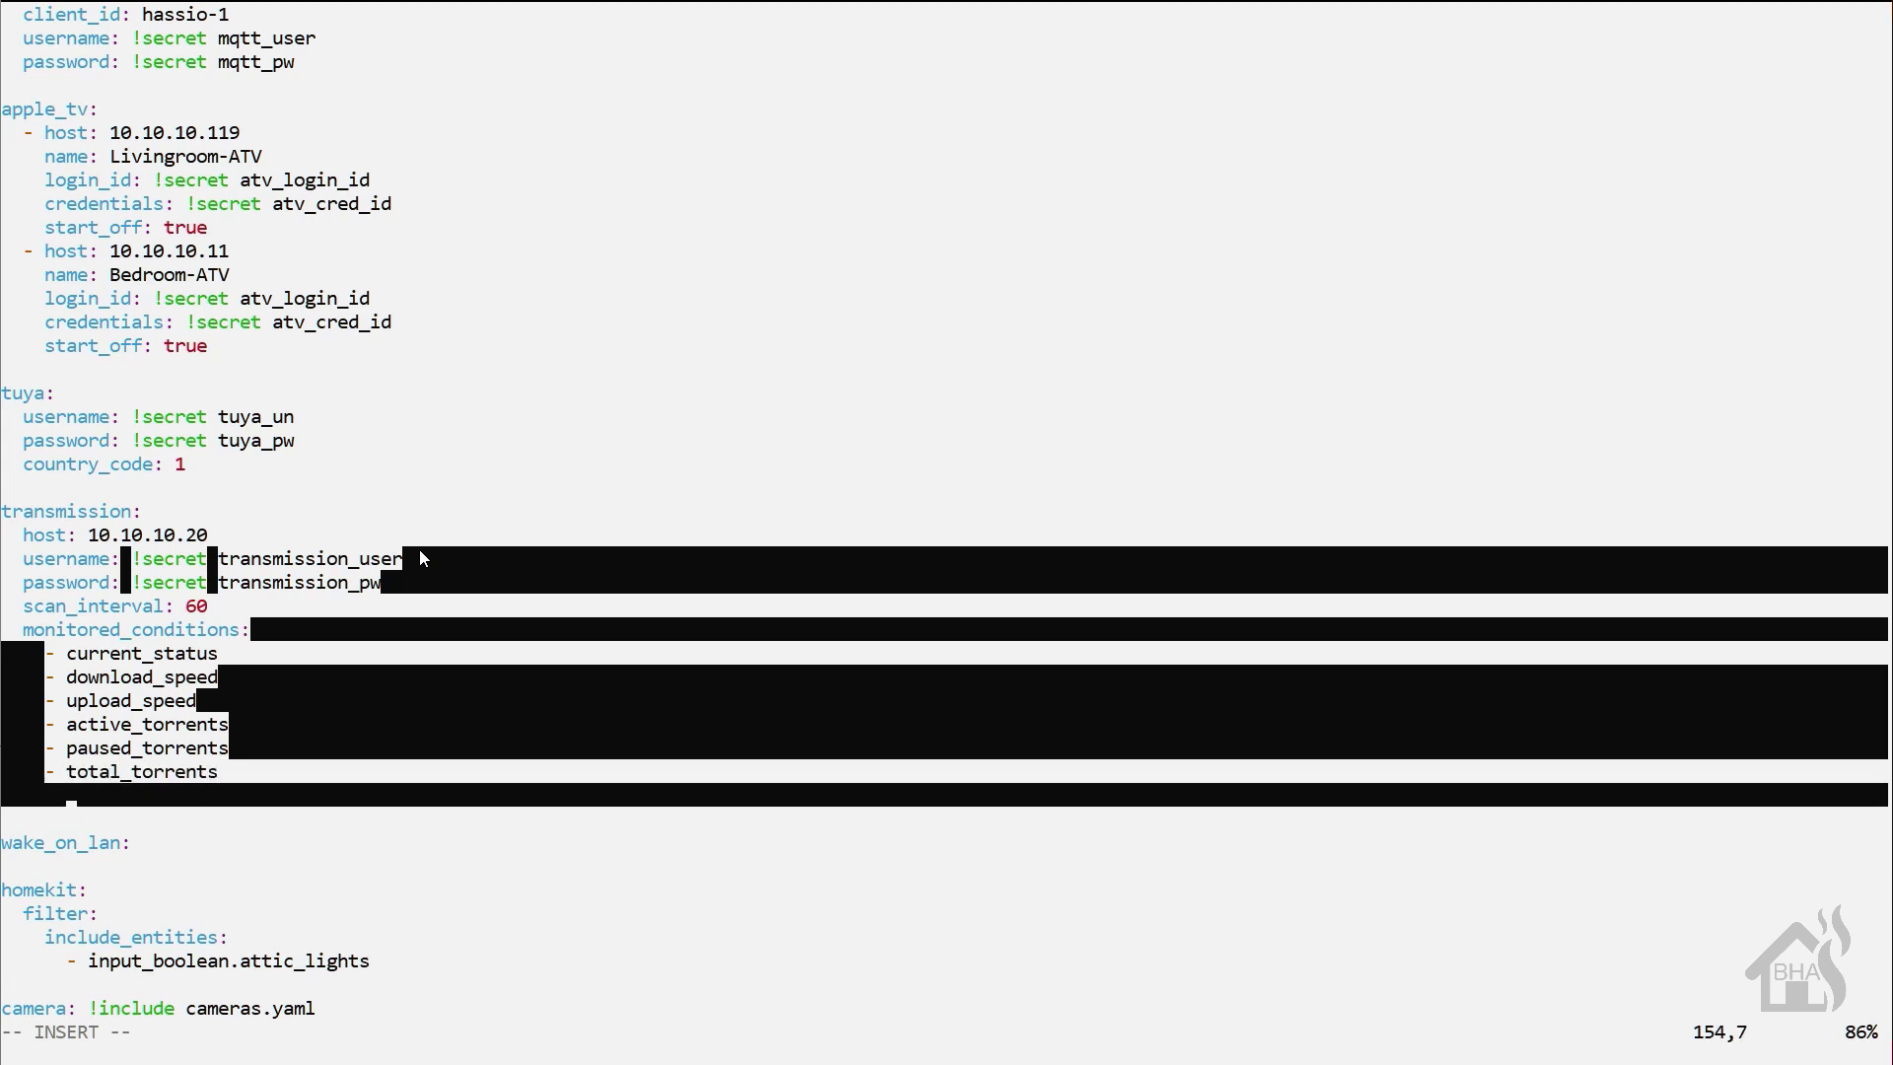
Add started_torrents and completed_torrents at the end of the monitored conditions list.
type("started_torrents")
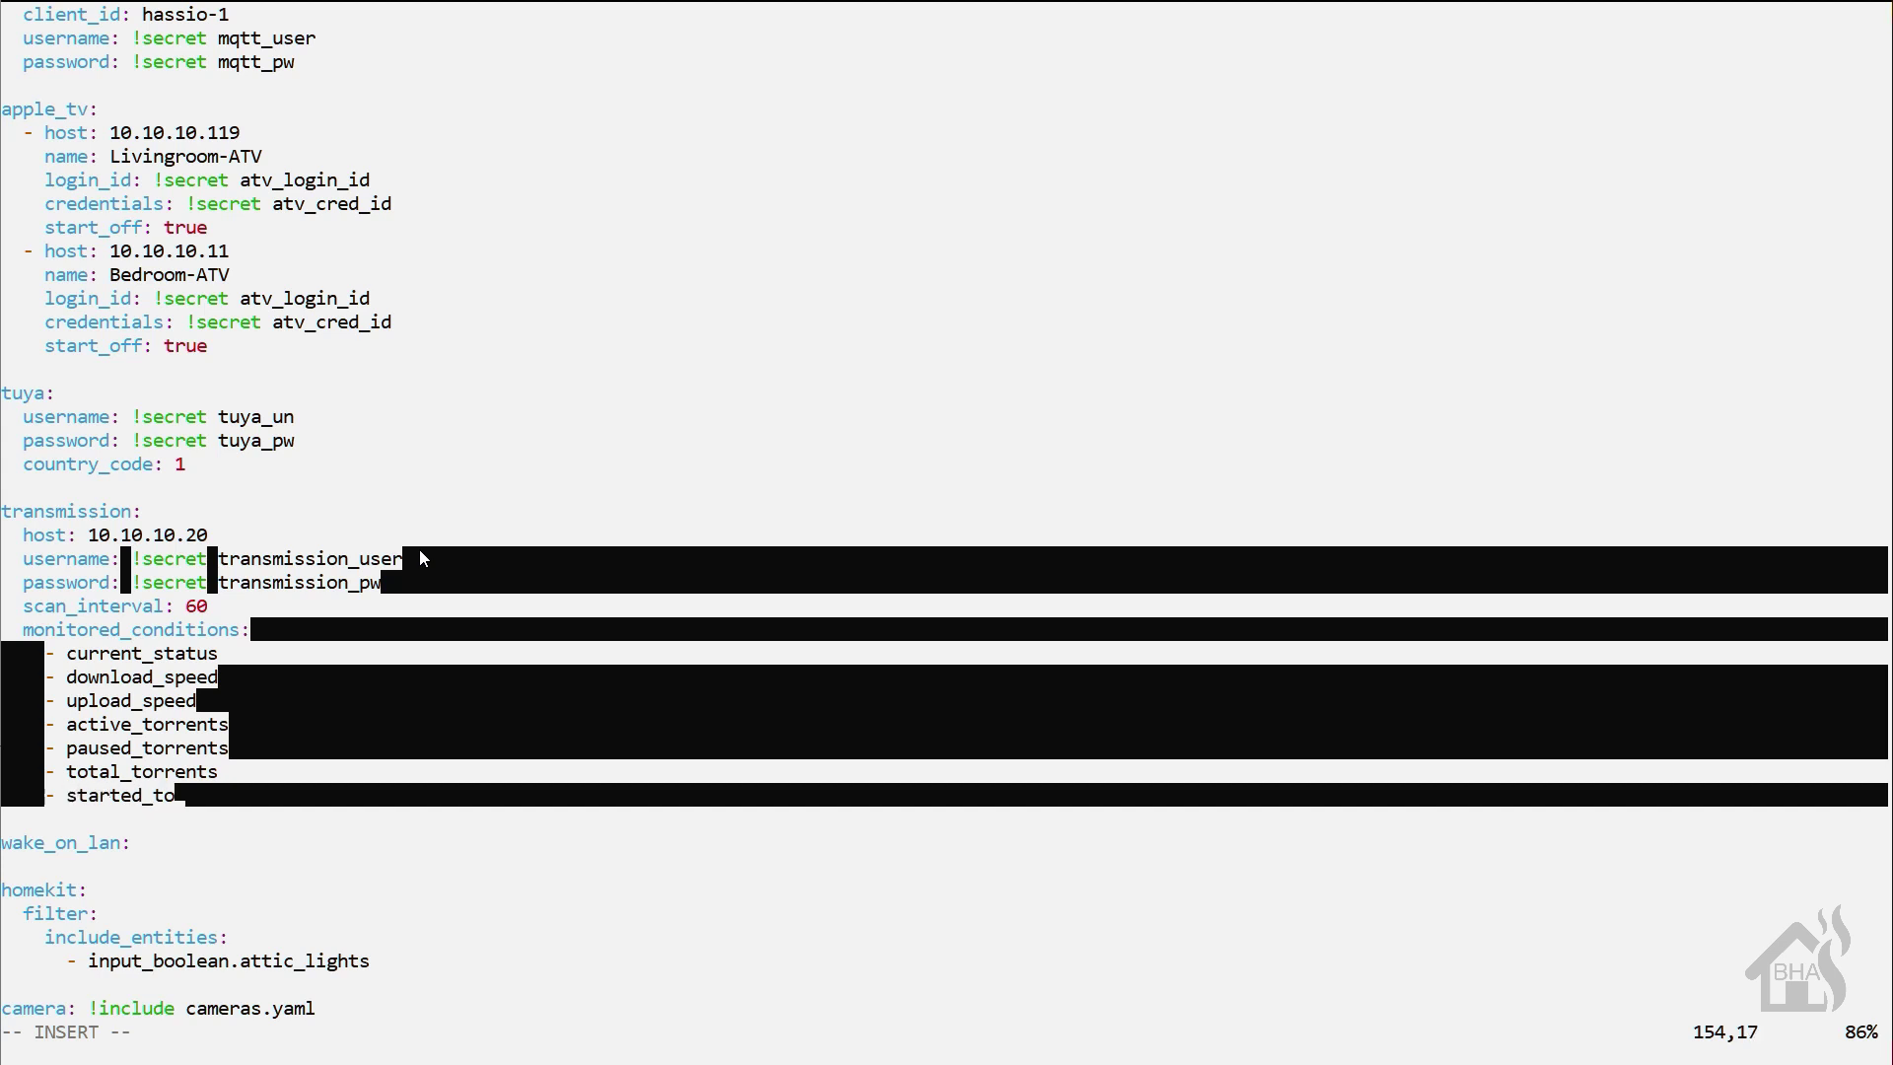
key("Return")
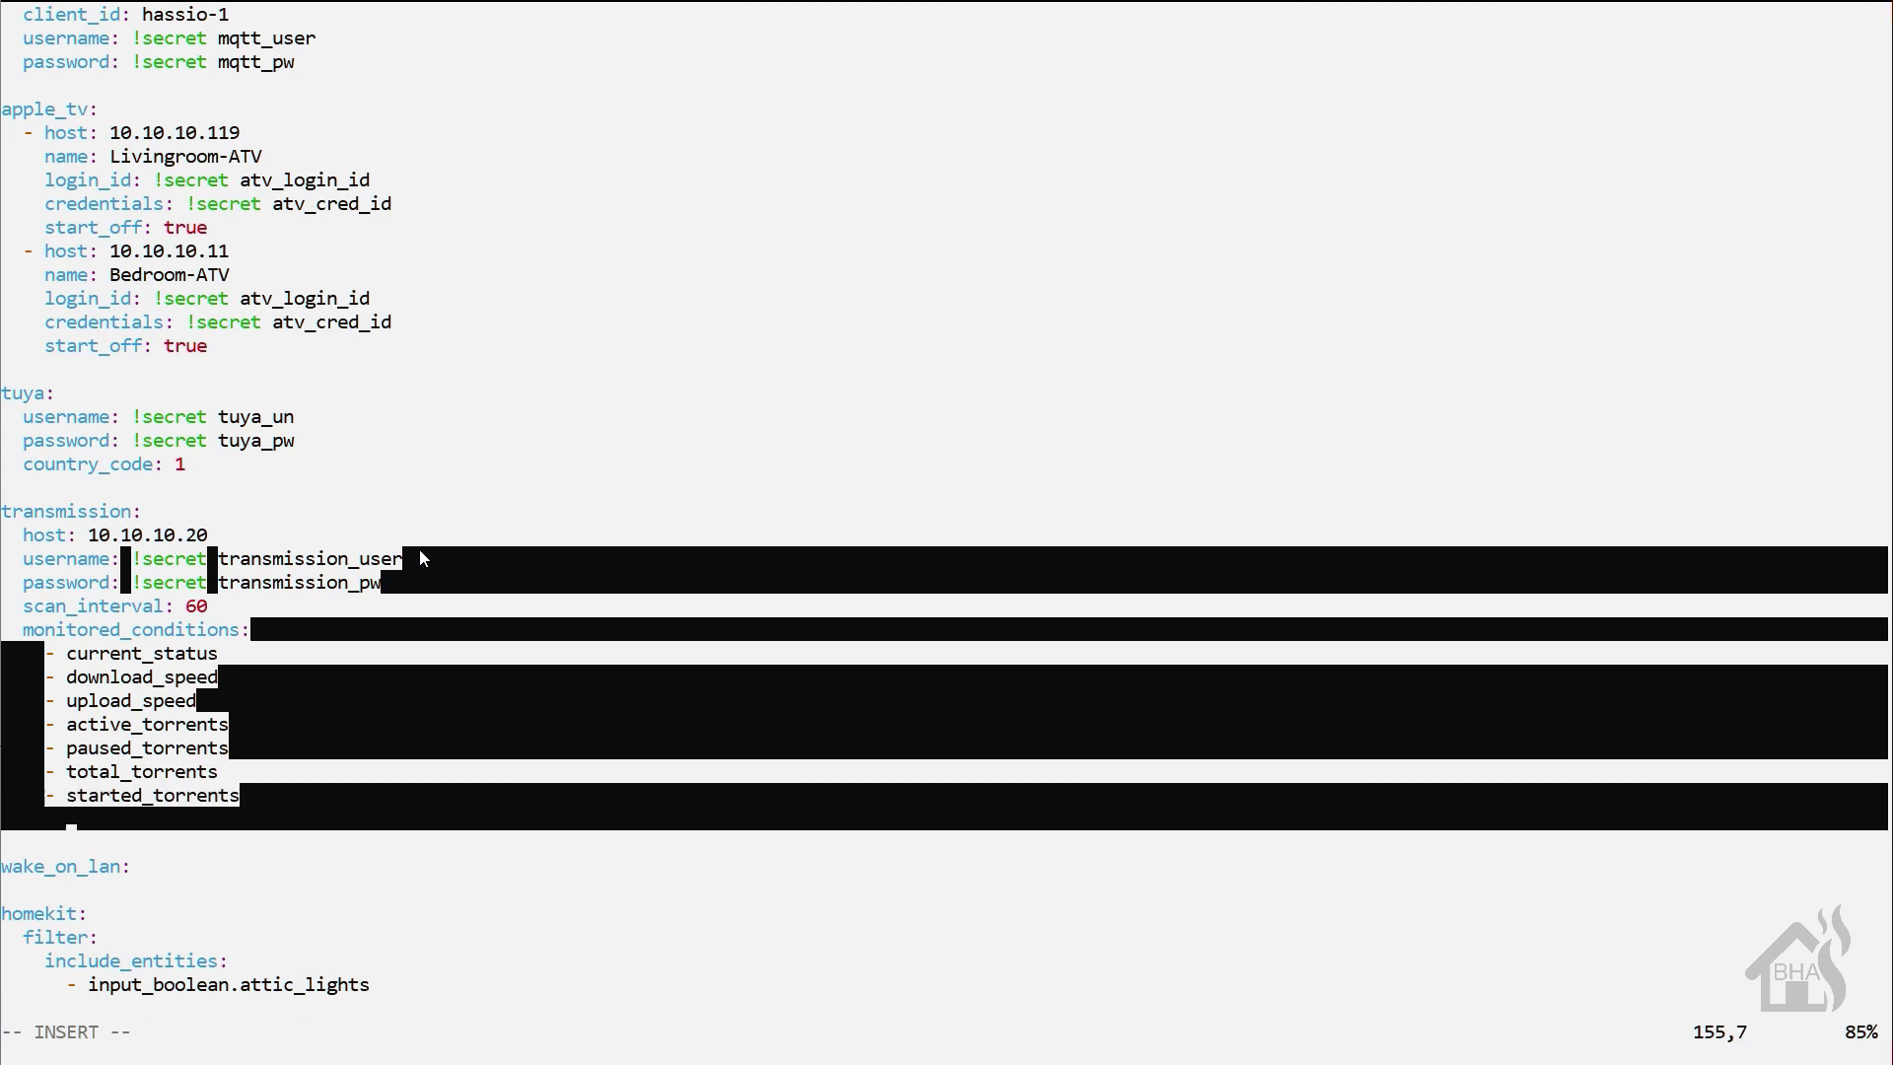
key("BackSpace")
type("- completed")
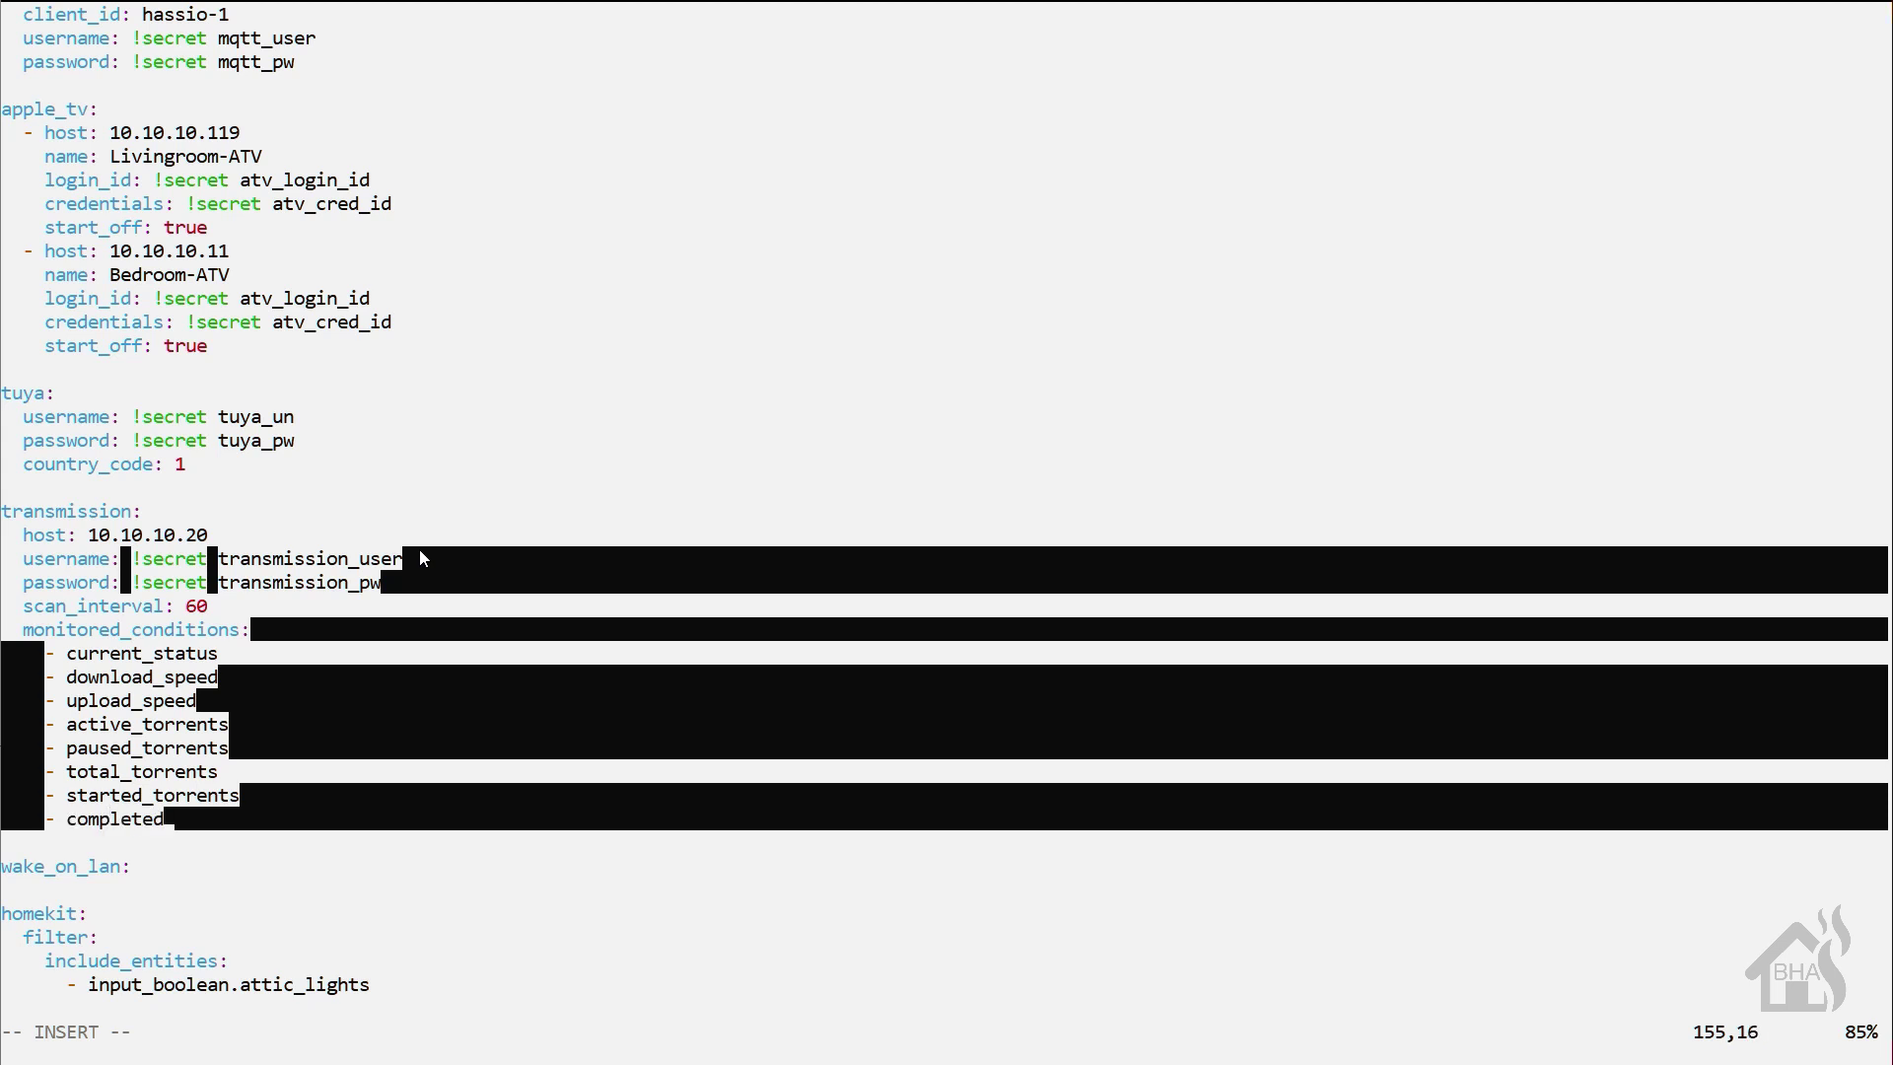
type("_torrents")
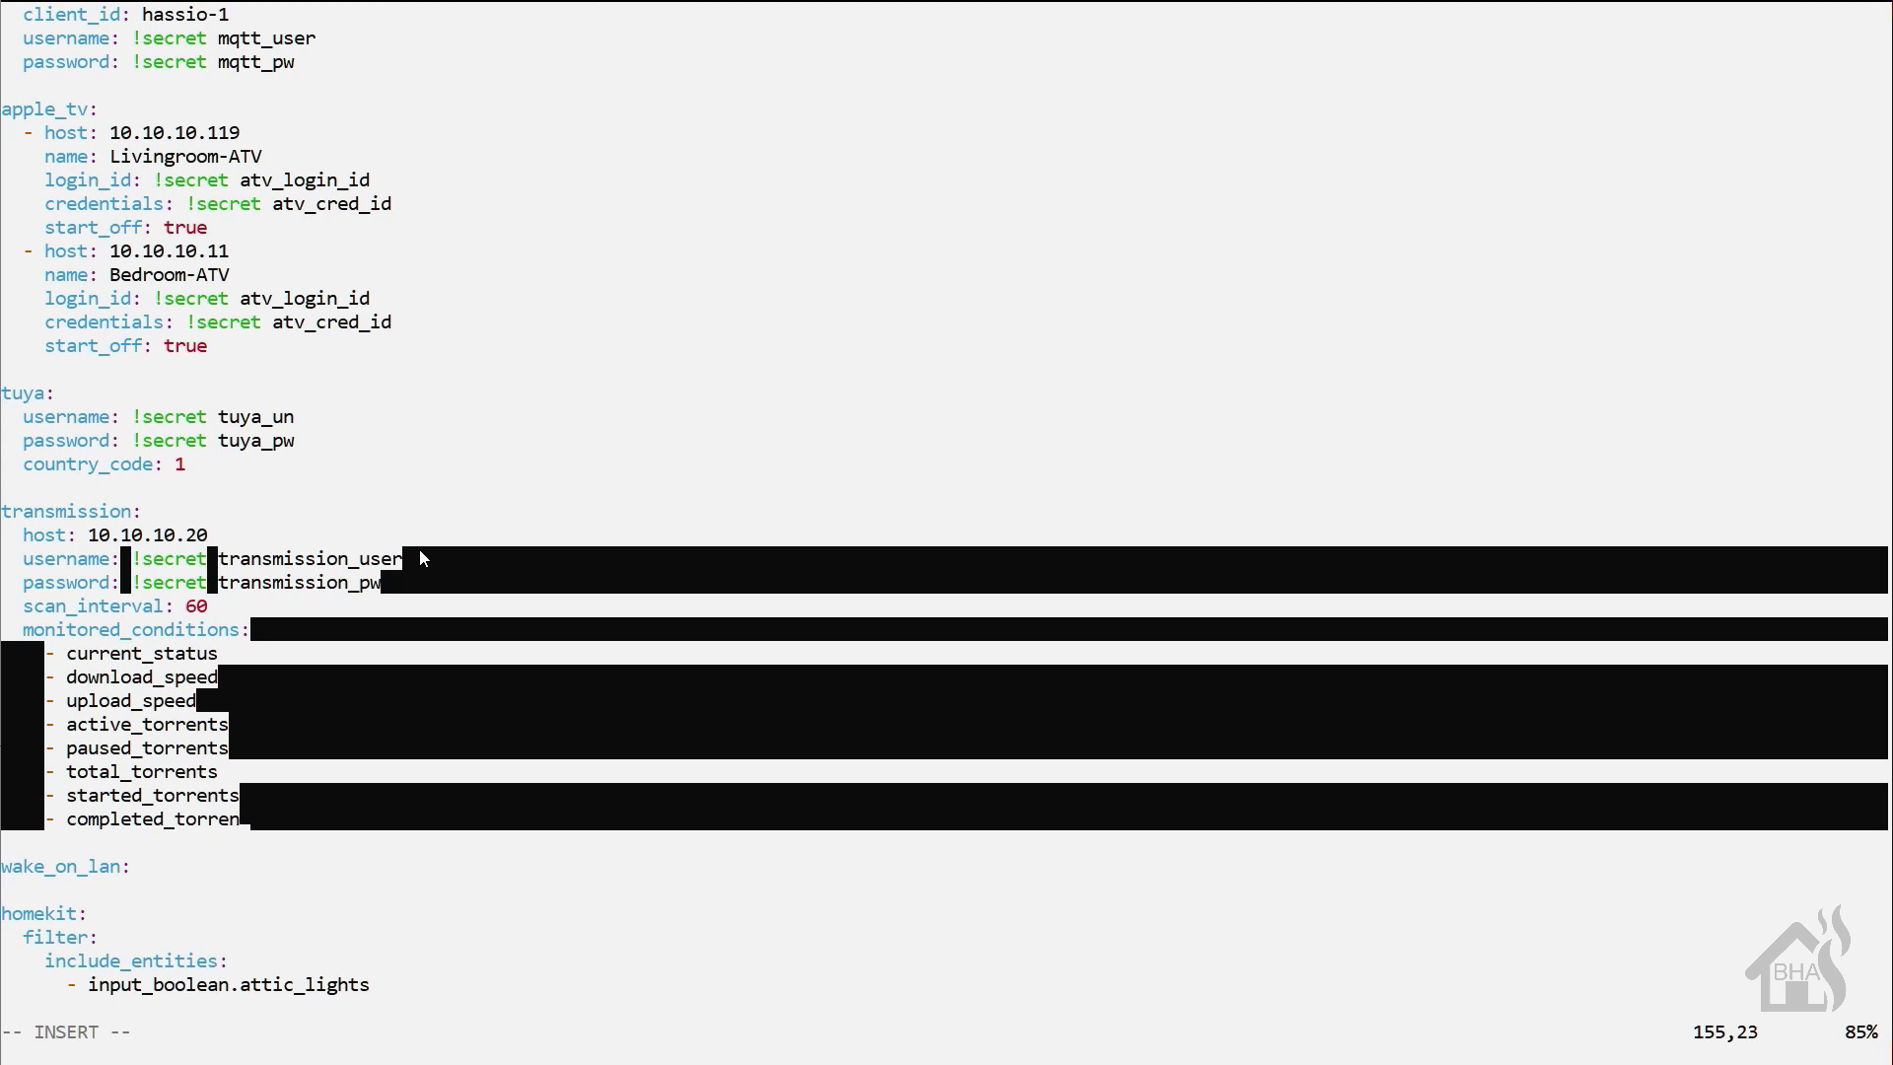
Save the edited configuration file and quit the editor.
key("Escape")
type(":wq!")
key("Return")
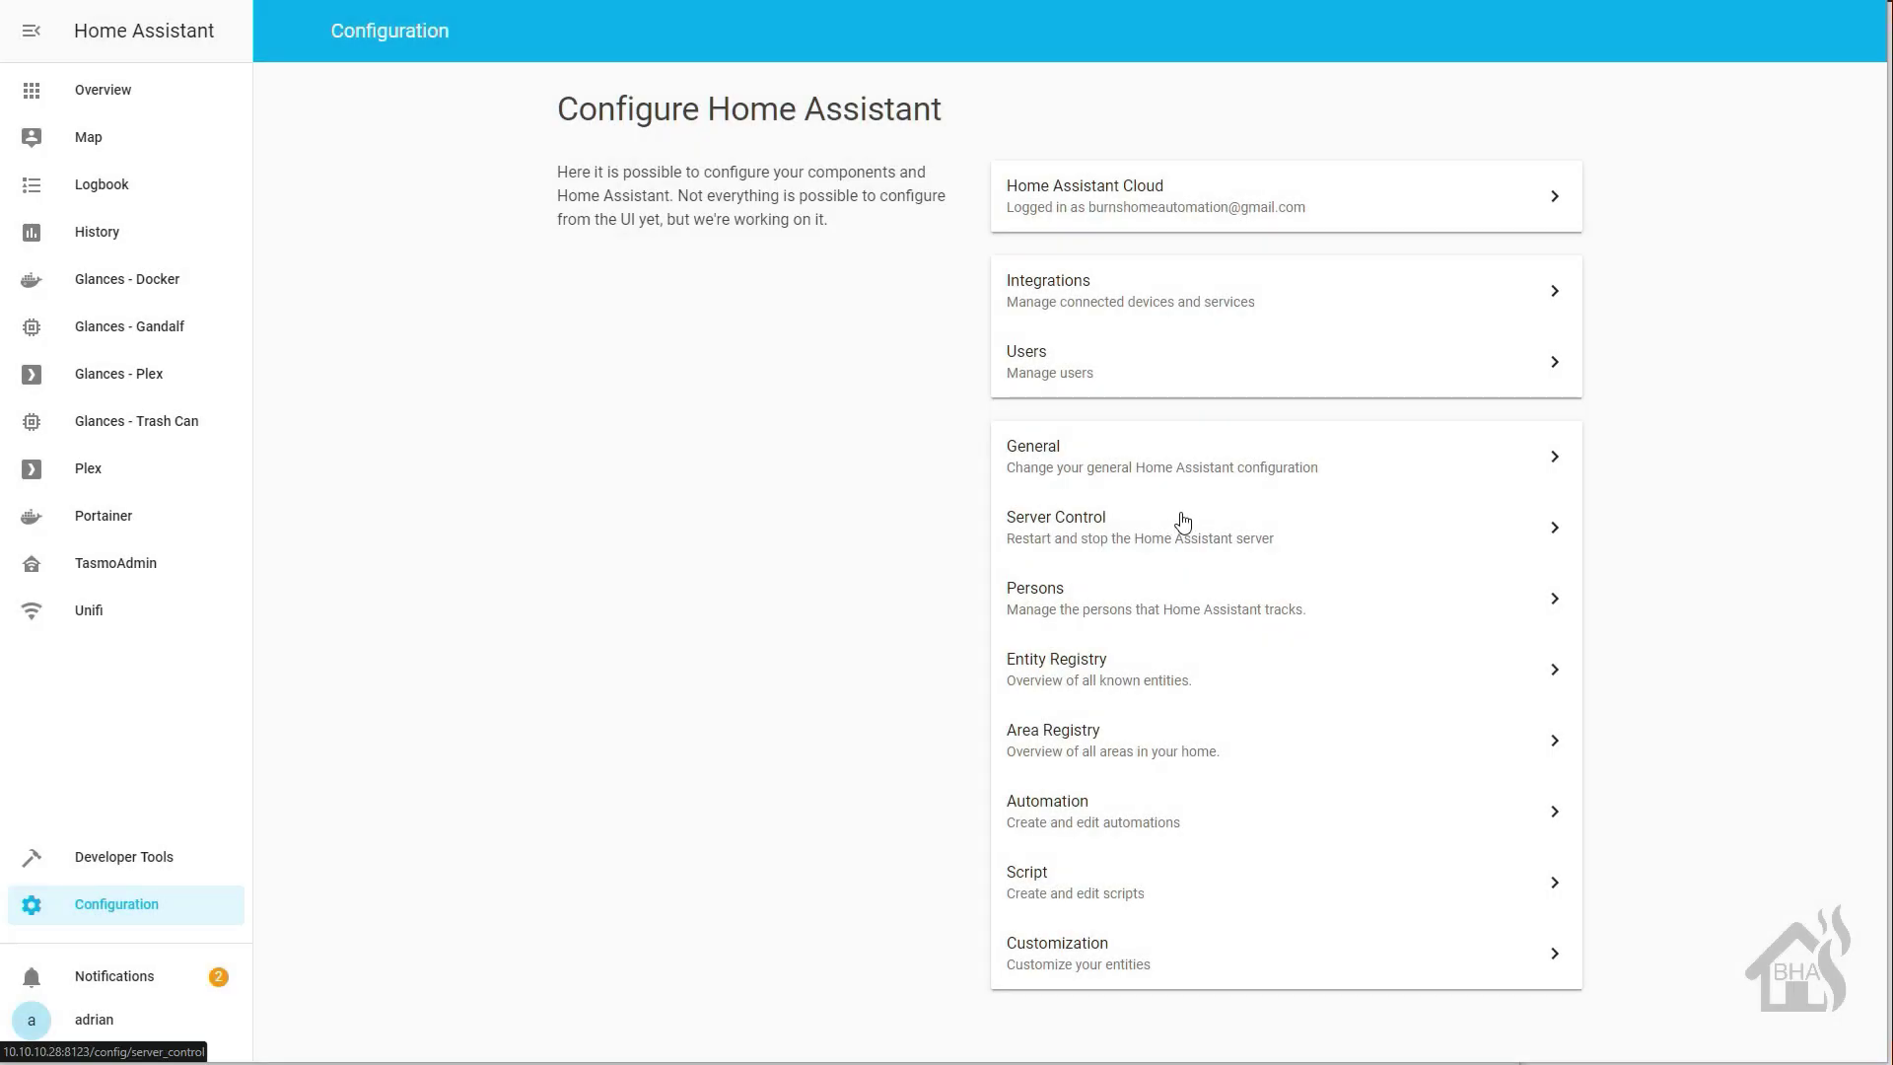
left_click(1179, 514)
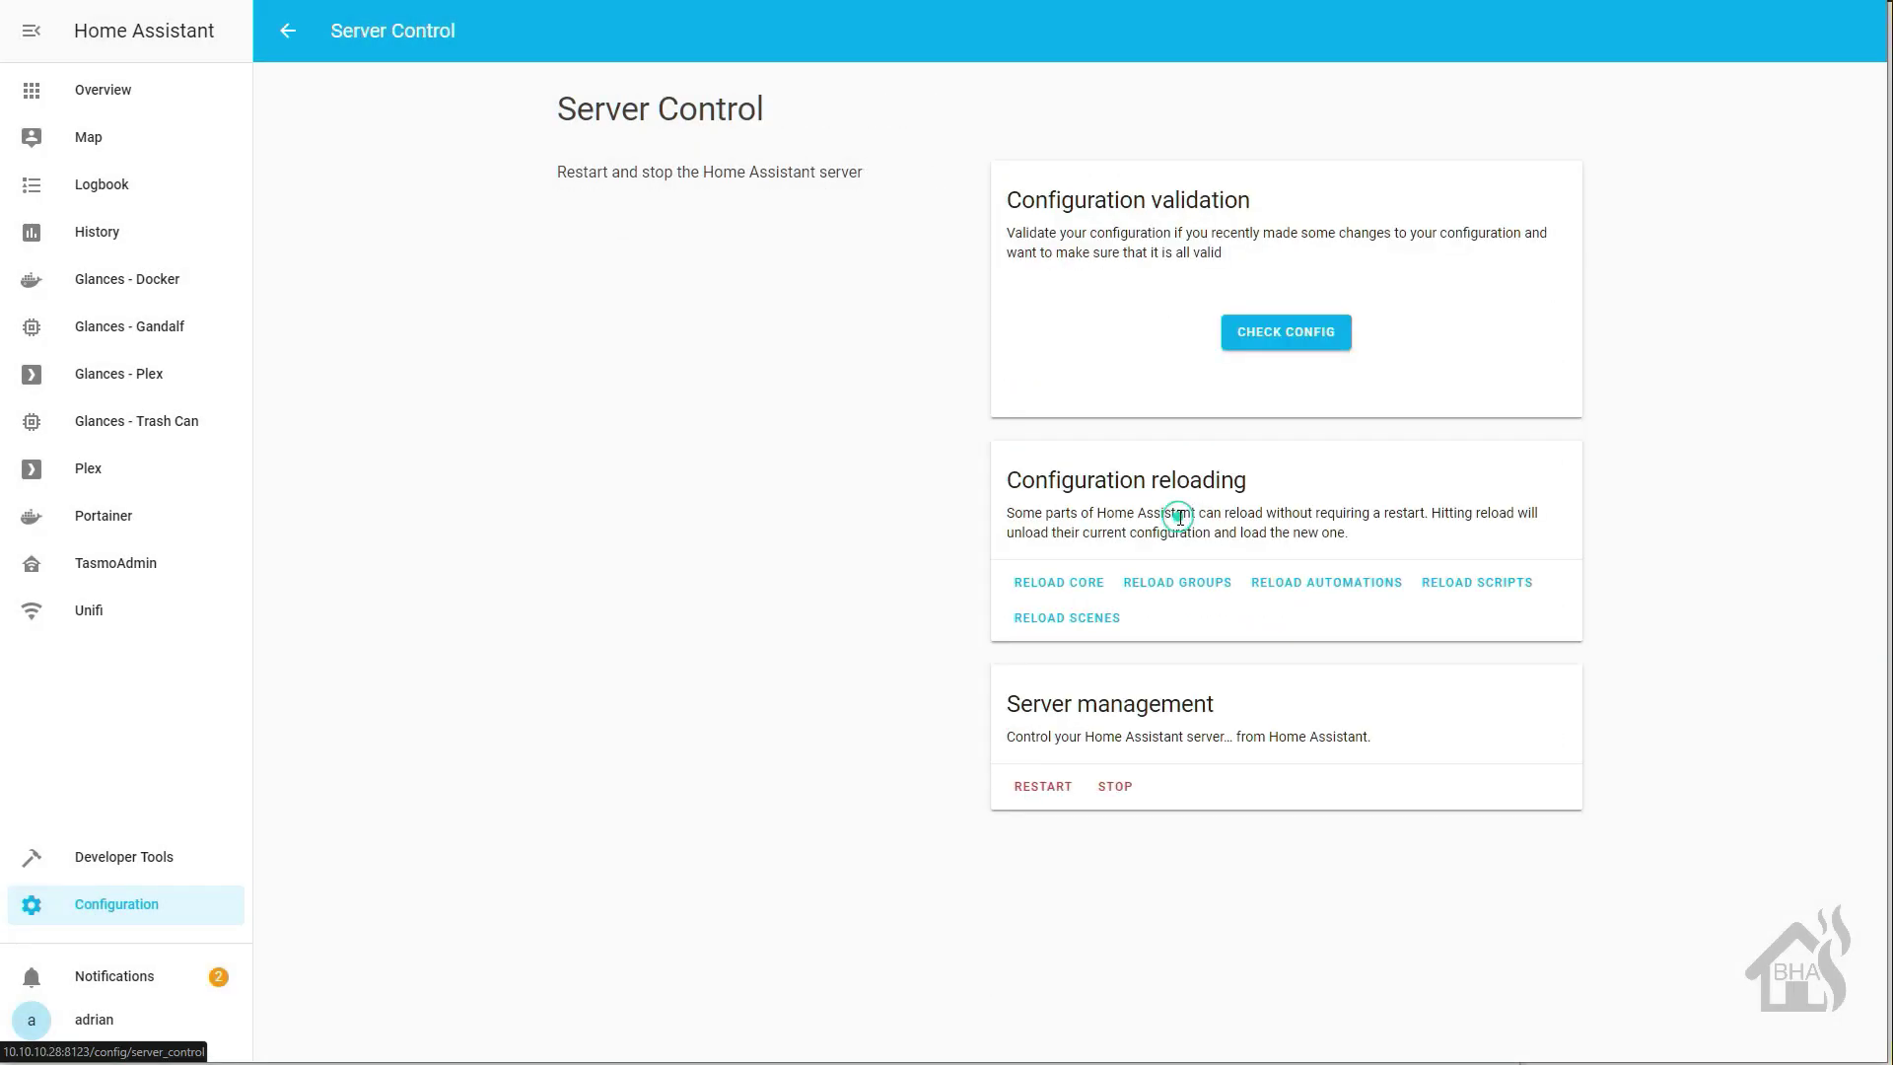
left_click(1287, 335)
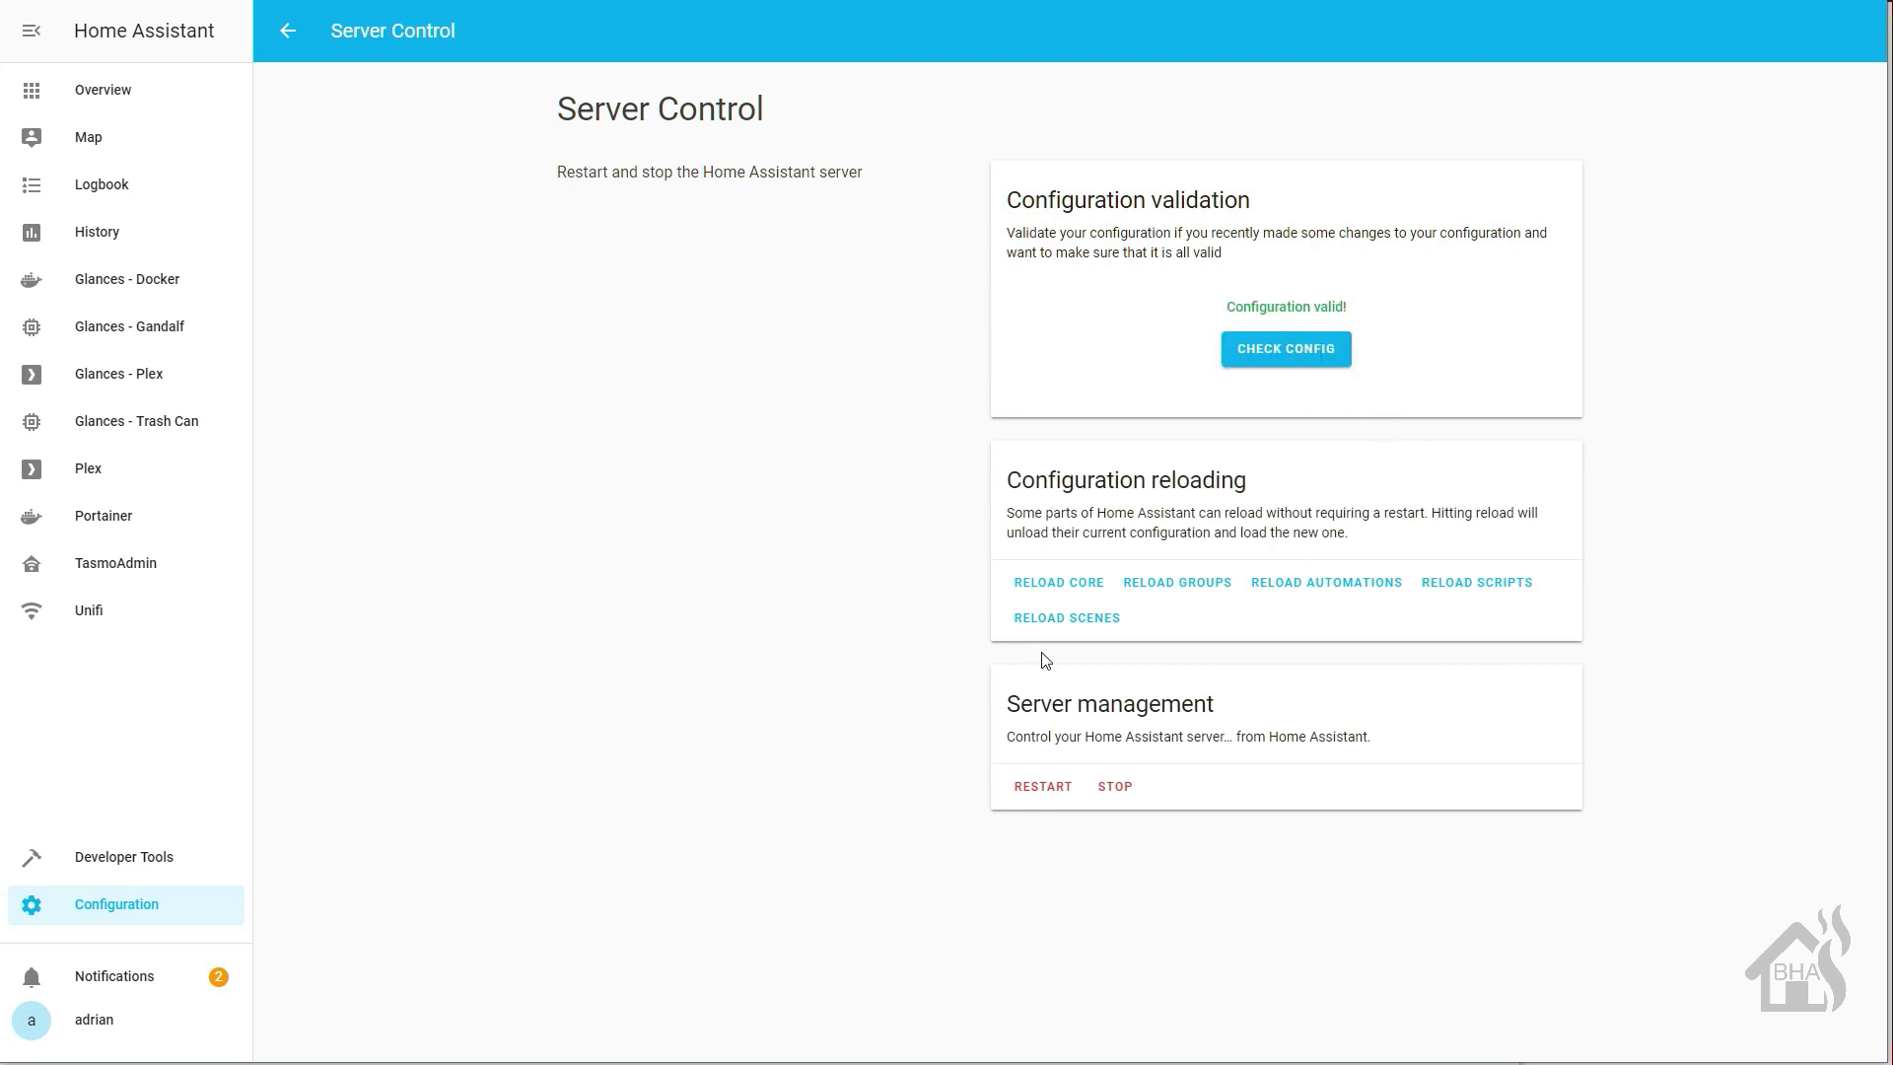
left_click(1034, 801)
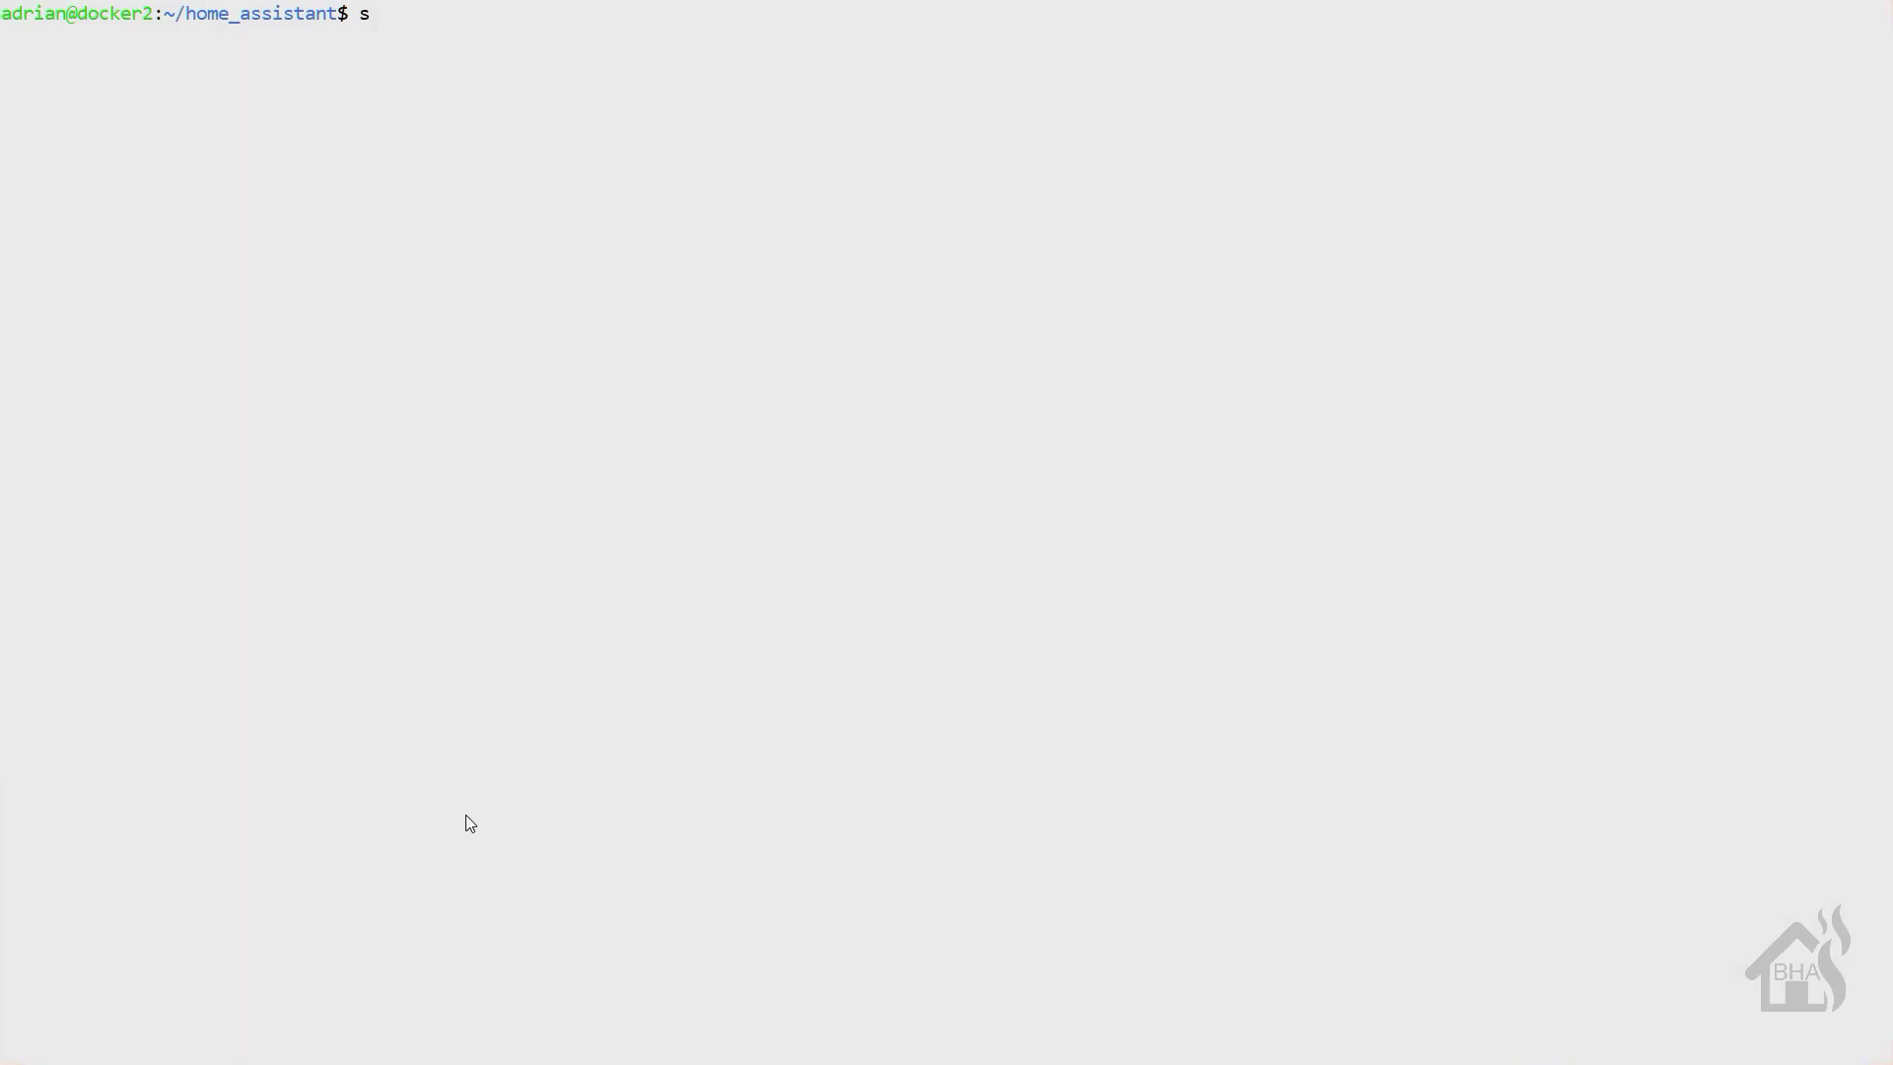
In the terminal, open automations/alert_automations.yaml with sudo vi and make room with ten blank lines at the end of the file.
type("udo vi")
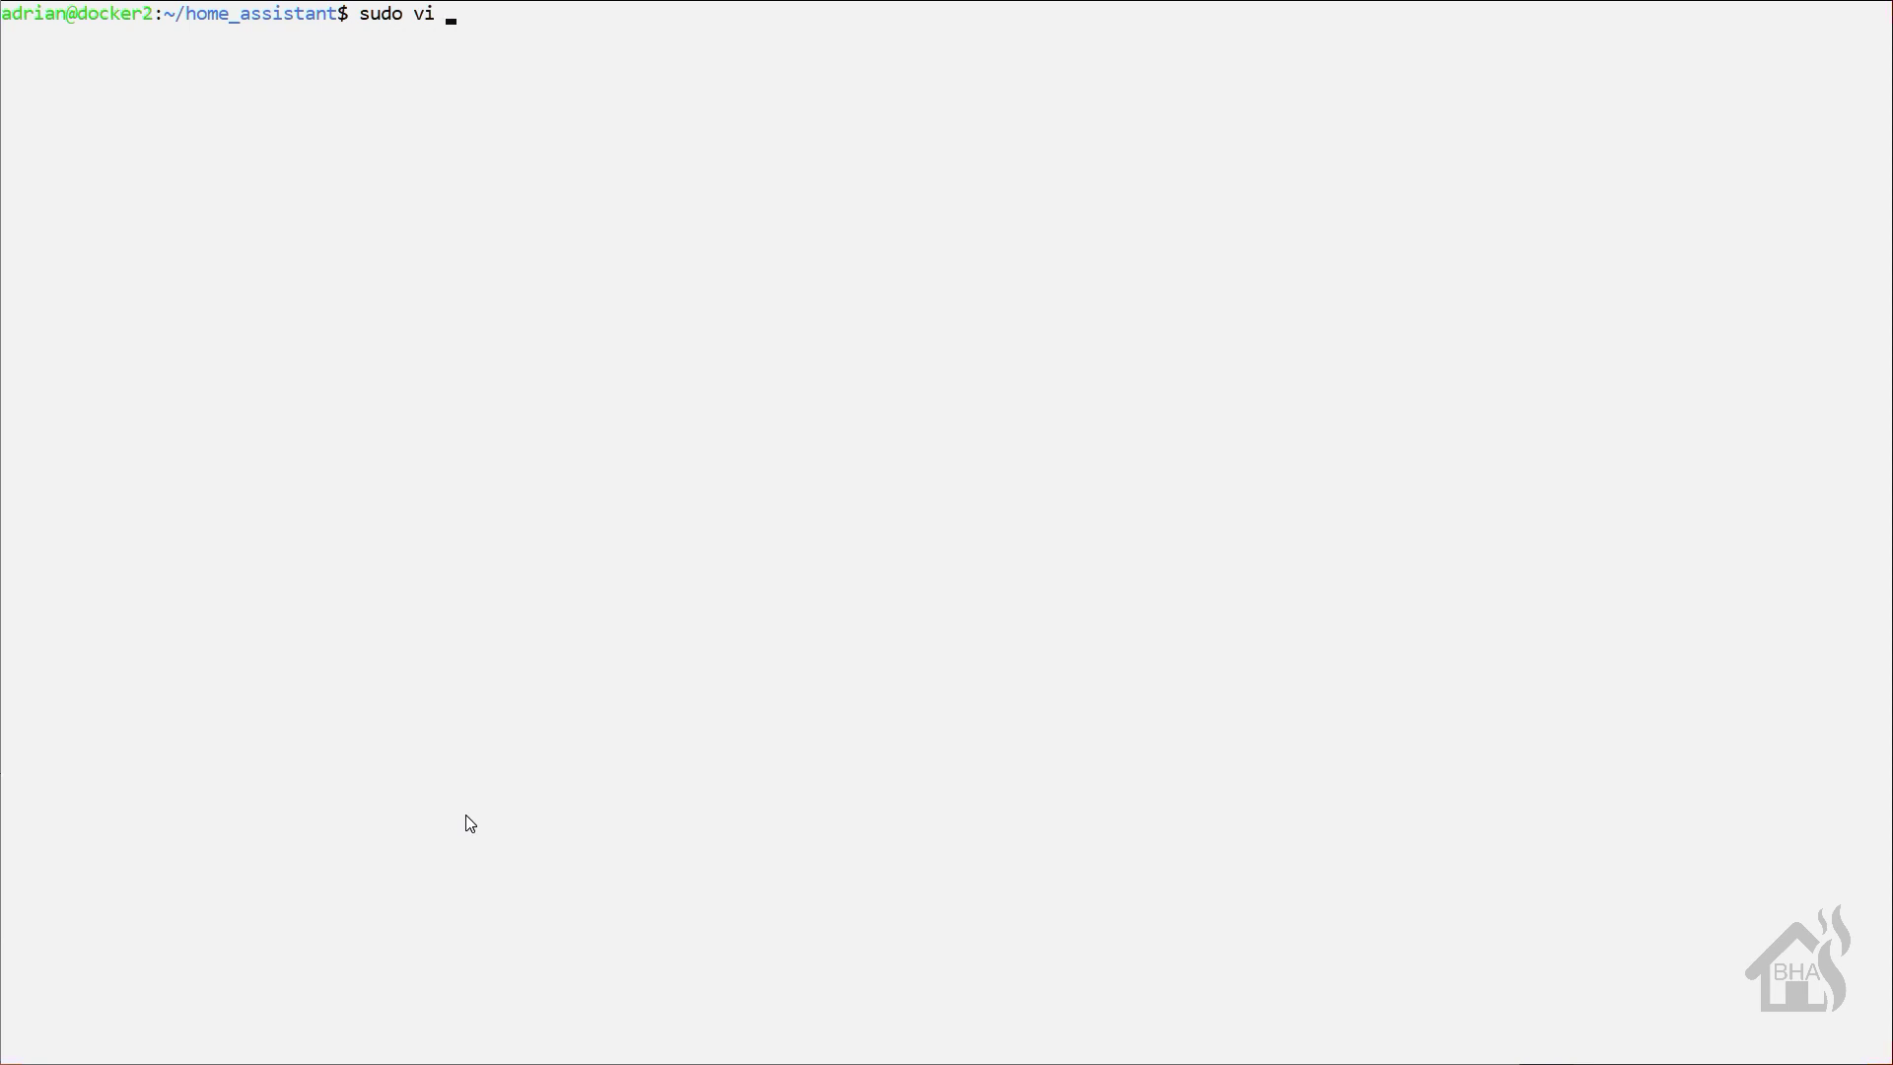
type(" automations/alert_automations.yaml")
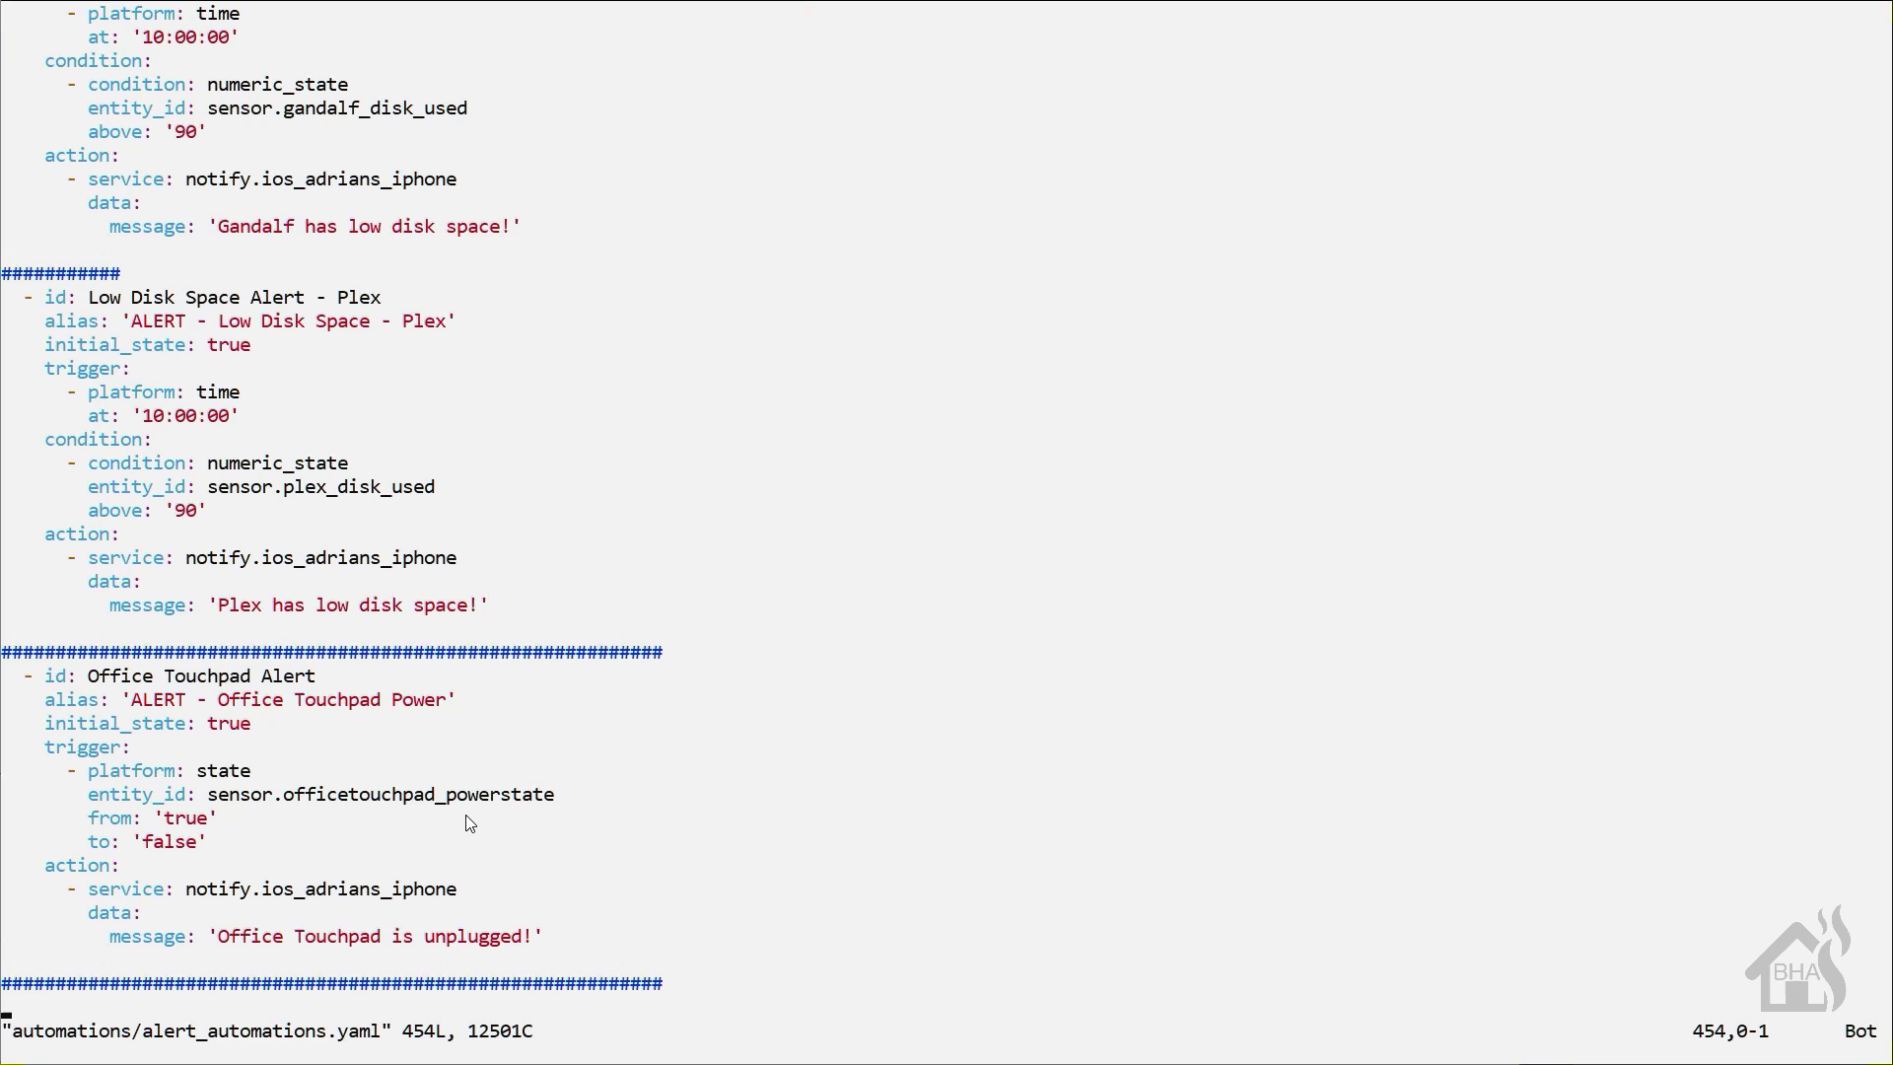
key("i")
key("Return")
key("Return")
key("Return")
key("Return")
key("Return")
key("Return")
key("Return")
key("Return")
key("Return")
key("Return")
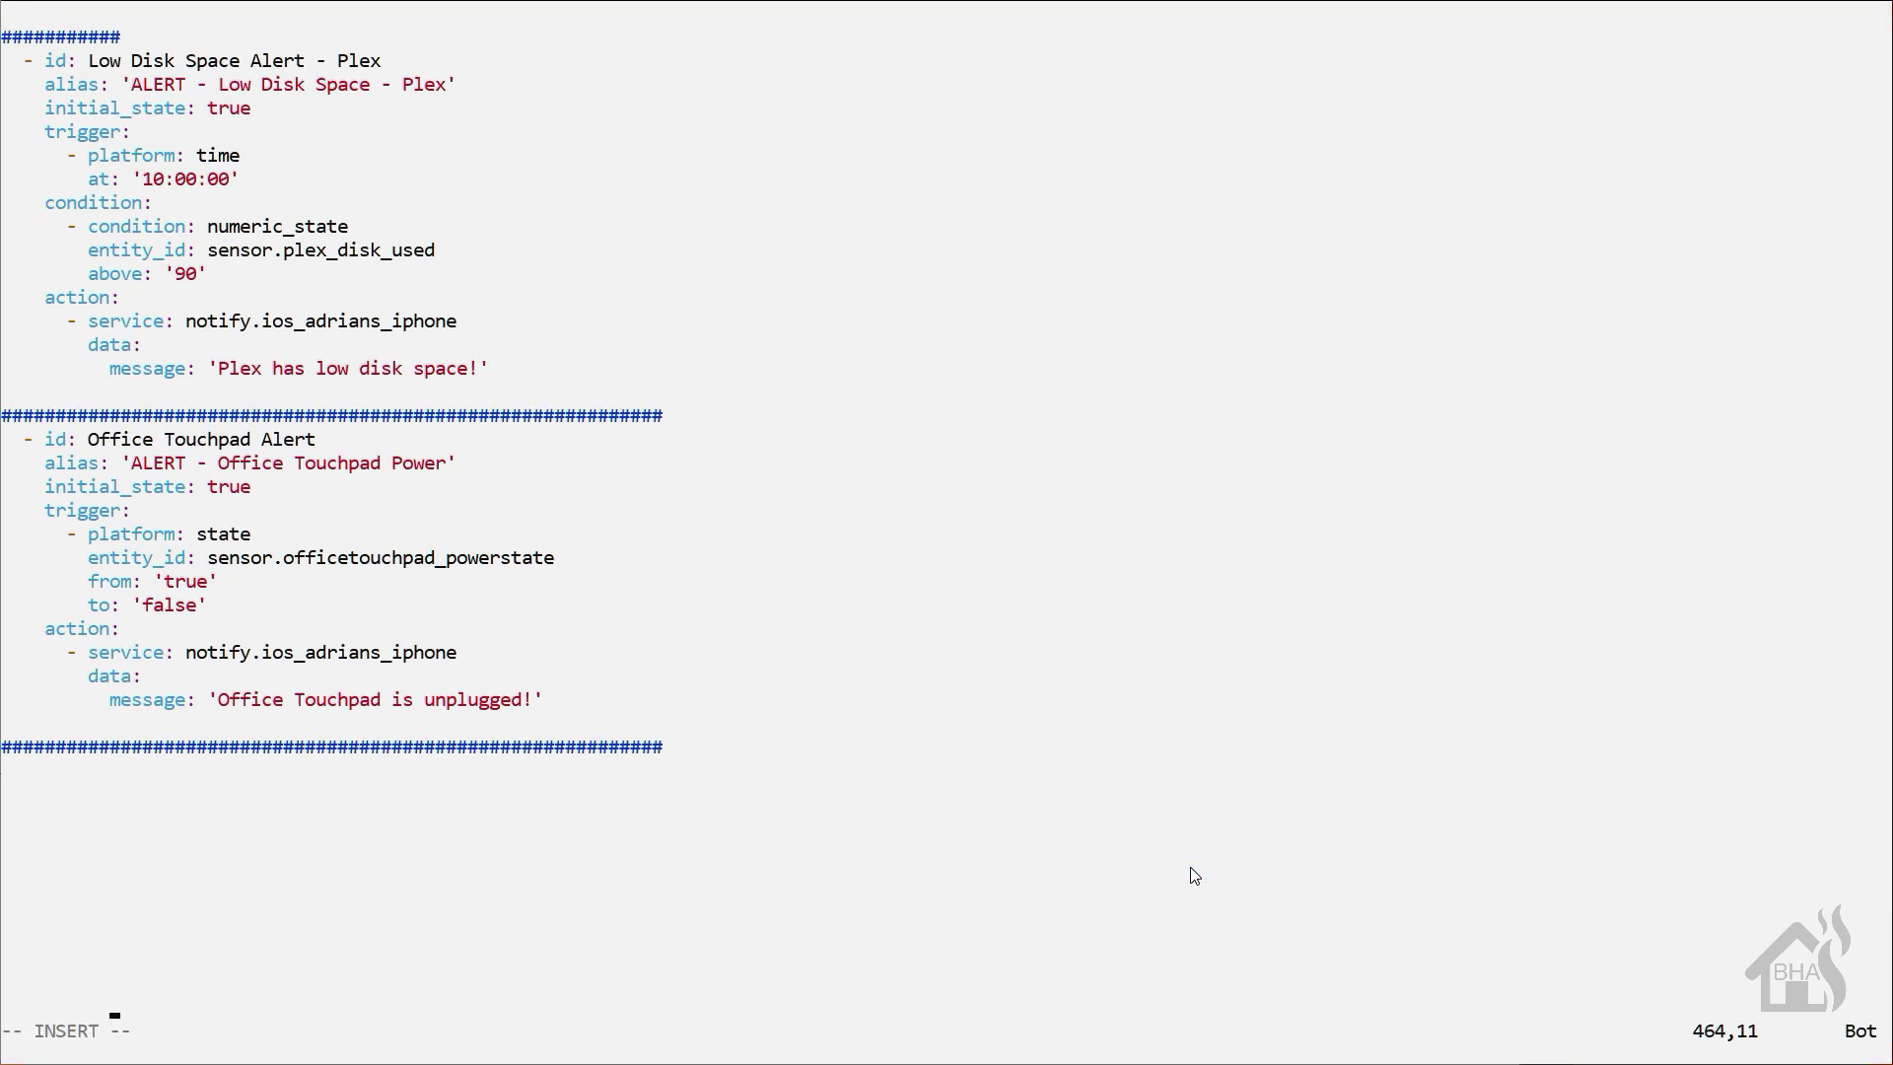
key("Up")
key("Up")
key("Up")
key("Up")
key("Up")
key("Up")
key("Up")
key("Up")
key("Up")
key("Up")
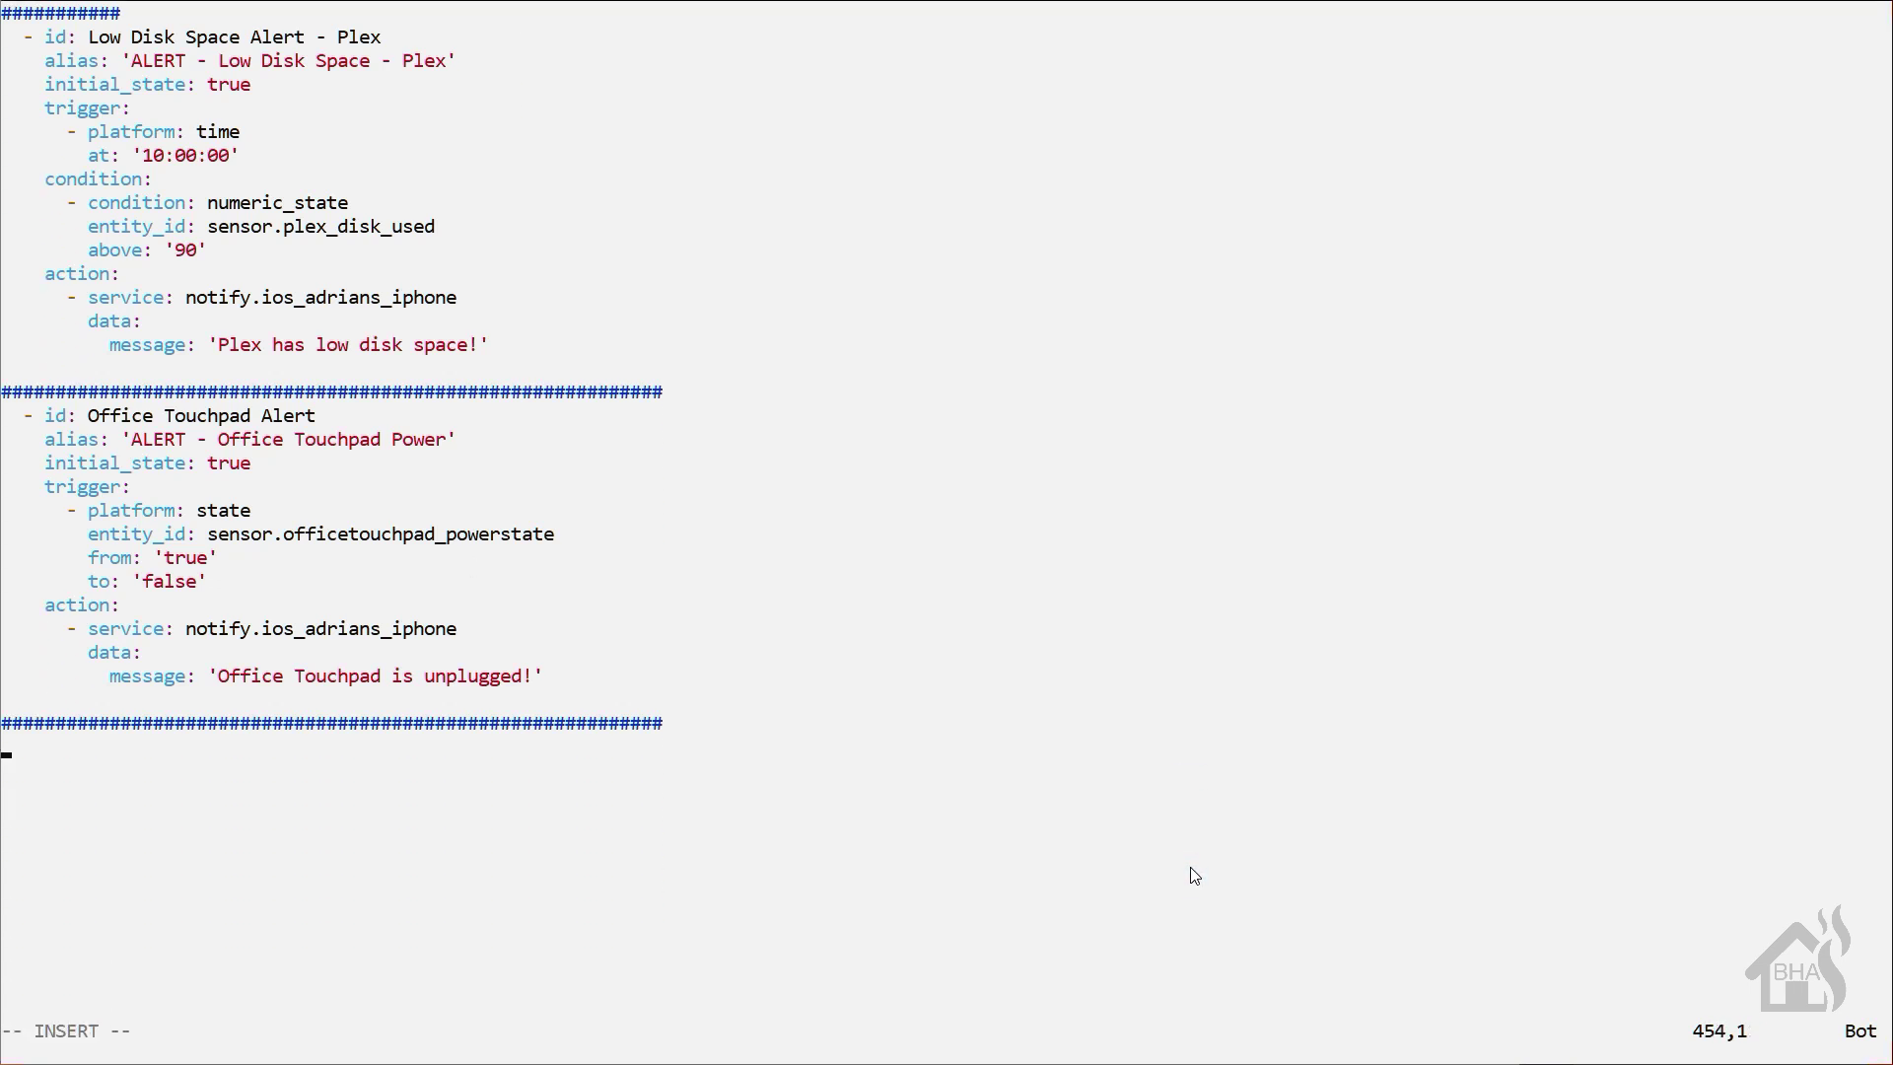
Start a new automation entry below the last separator with the id Torrent Download Completed Alert.
type("- id: Torrent Download ")
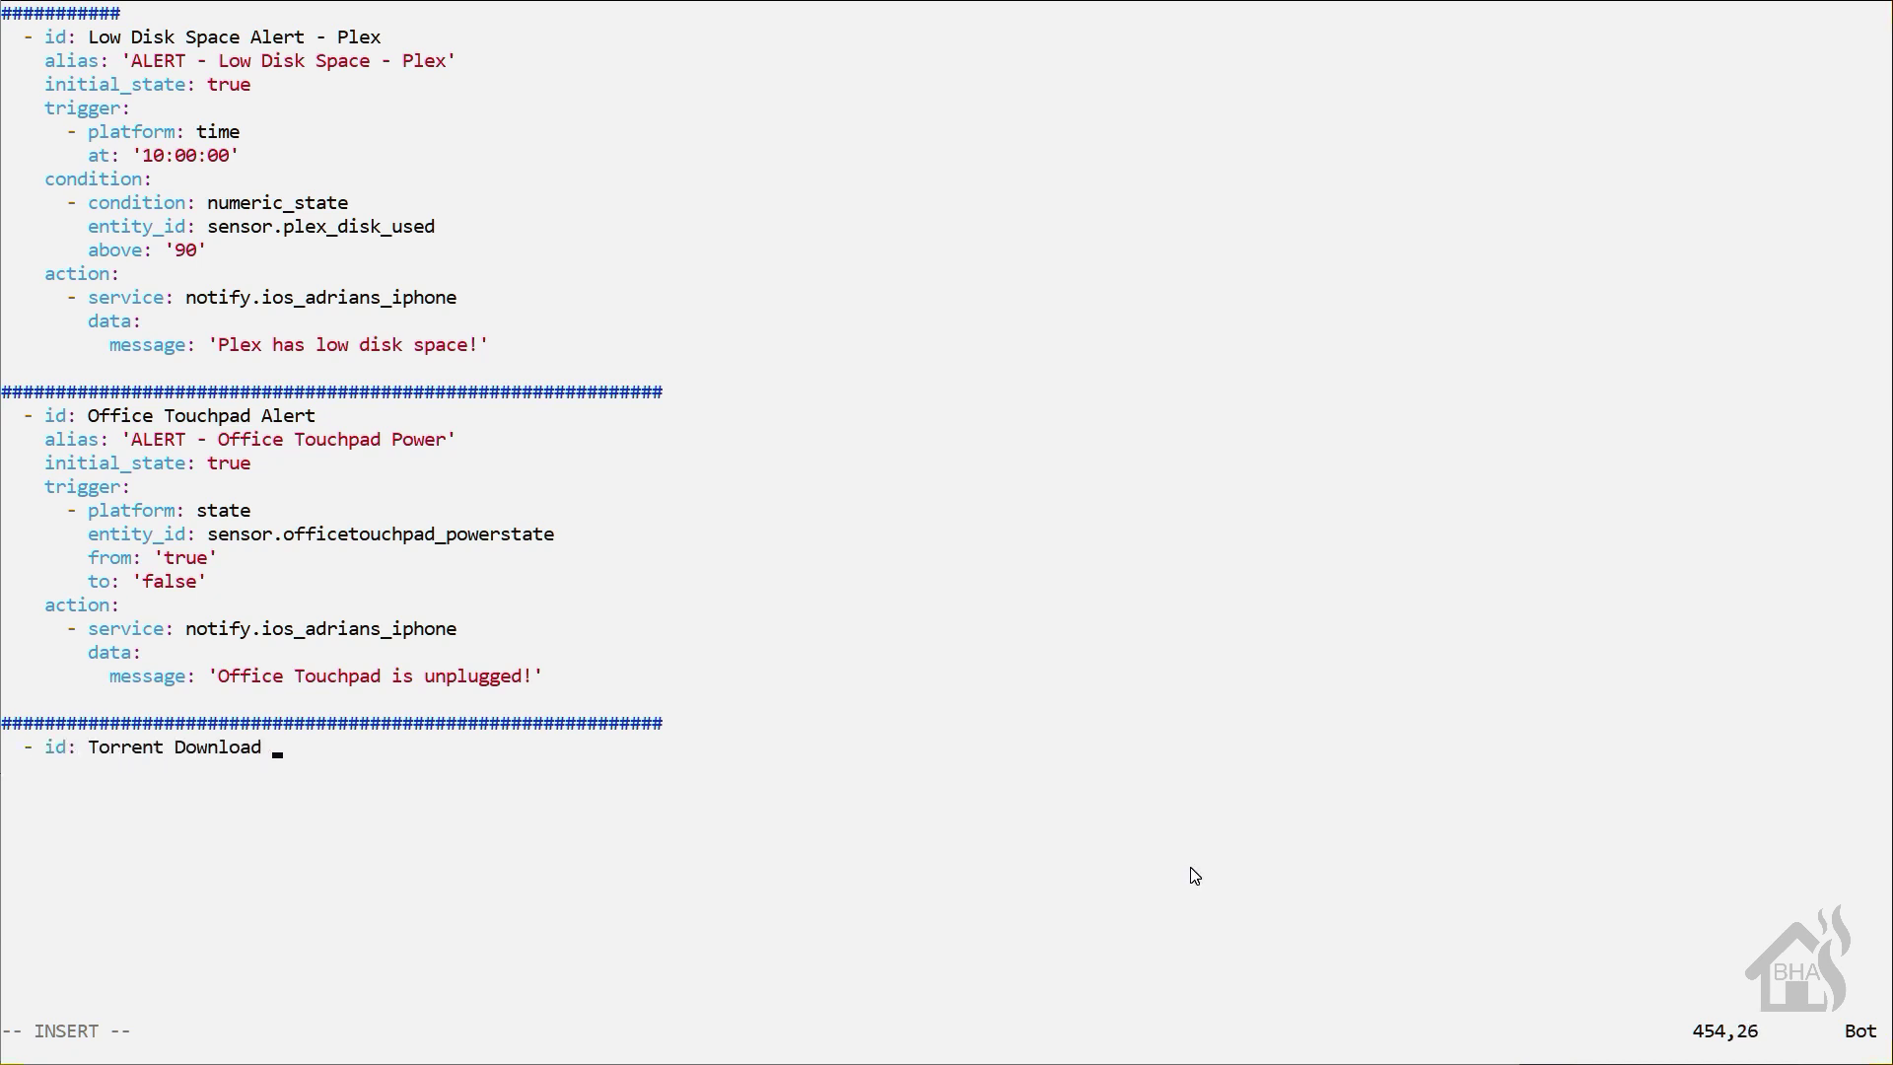
type("Completed Alert")
key("Return")
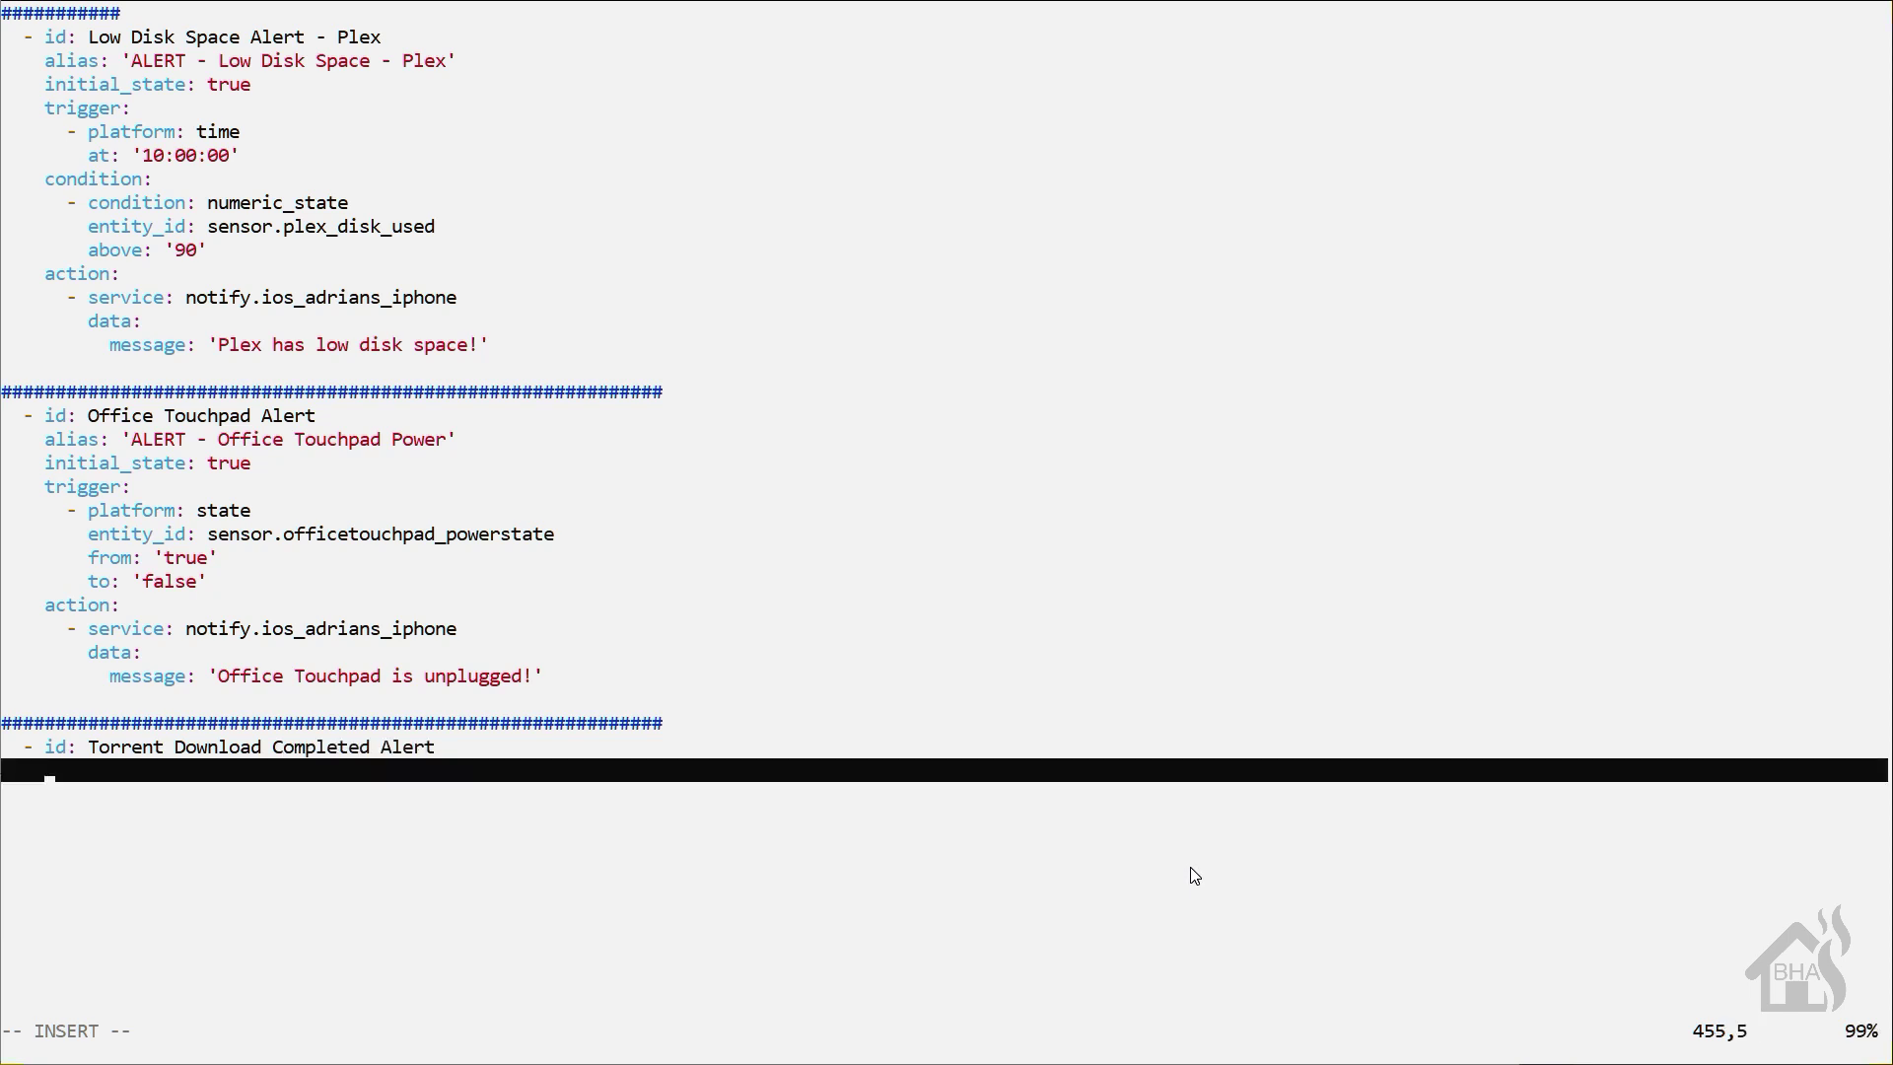
Give the new automation the alias 'ALERT - Torrent Download Completed' and set initial_state to true.
type("alias: 'ALERT - Torrent Download Complet")
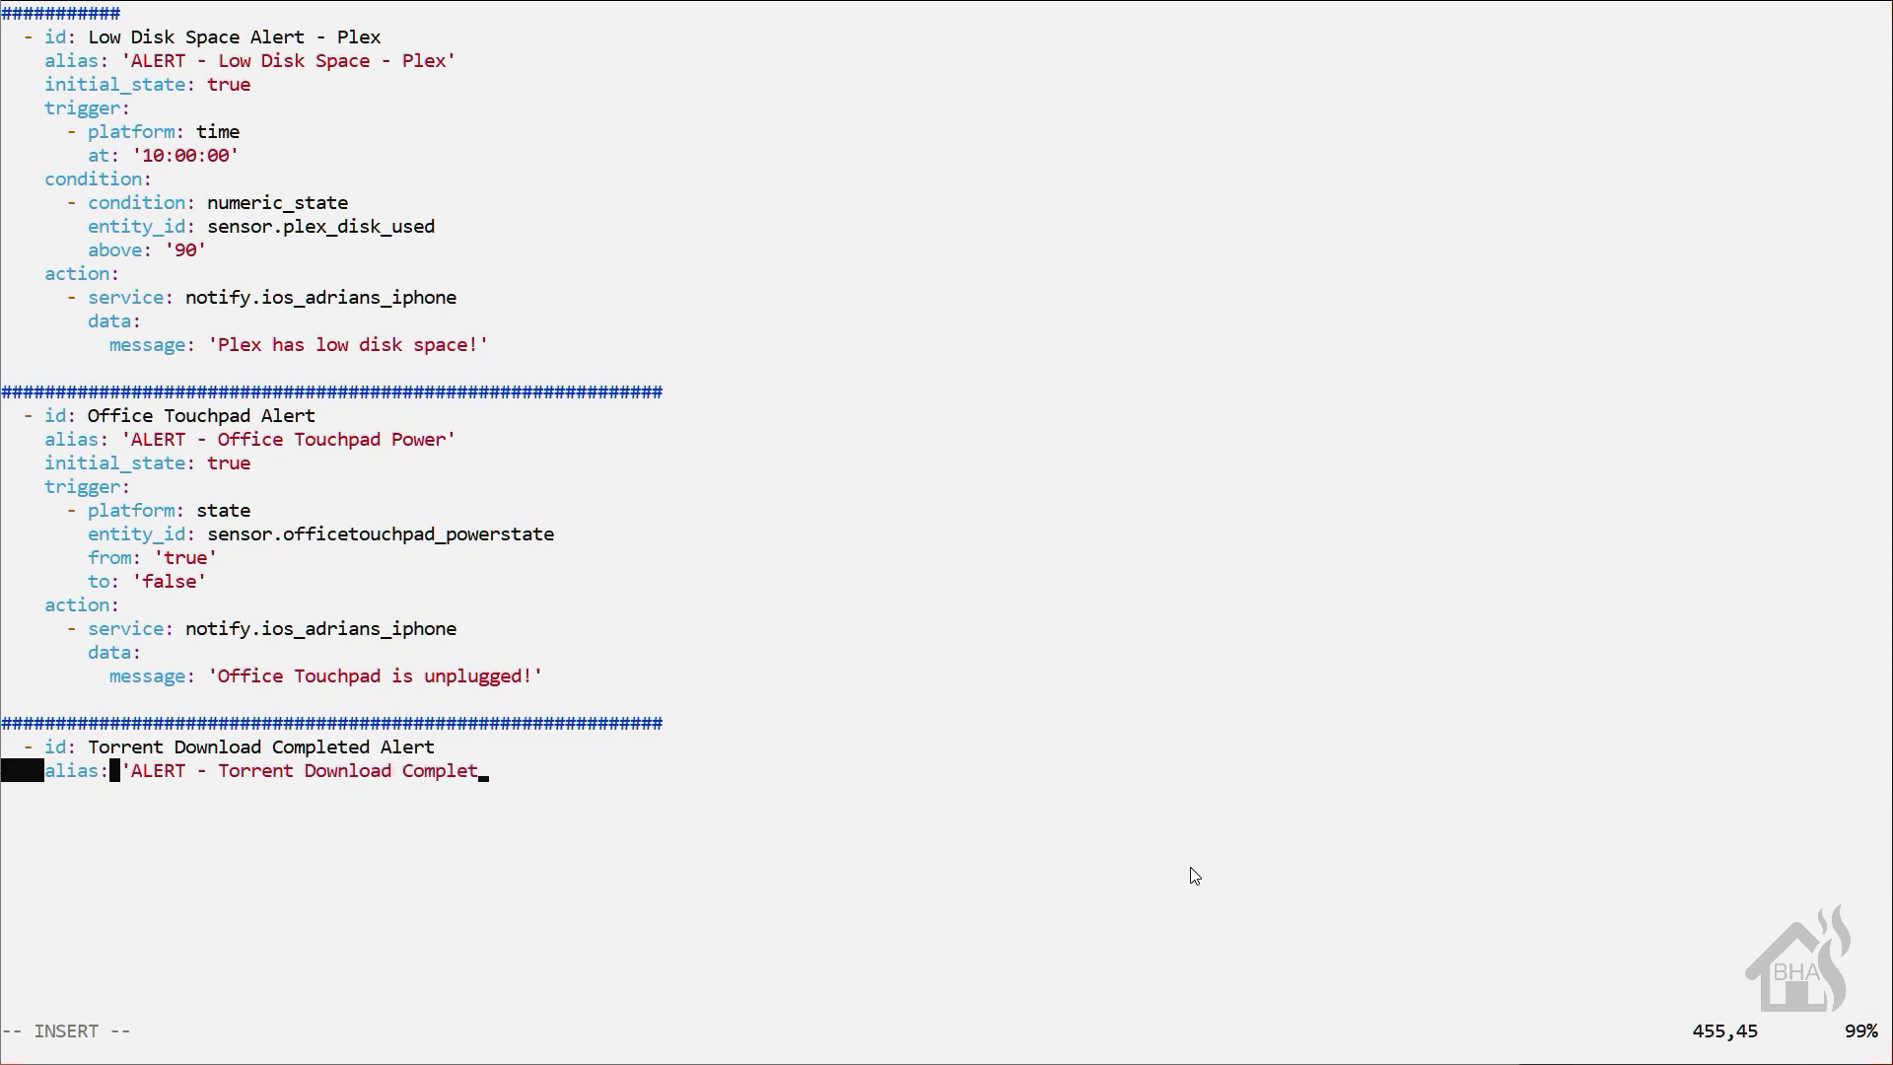
type("ed'")
key("Return")
type("i")
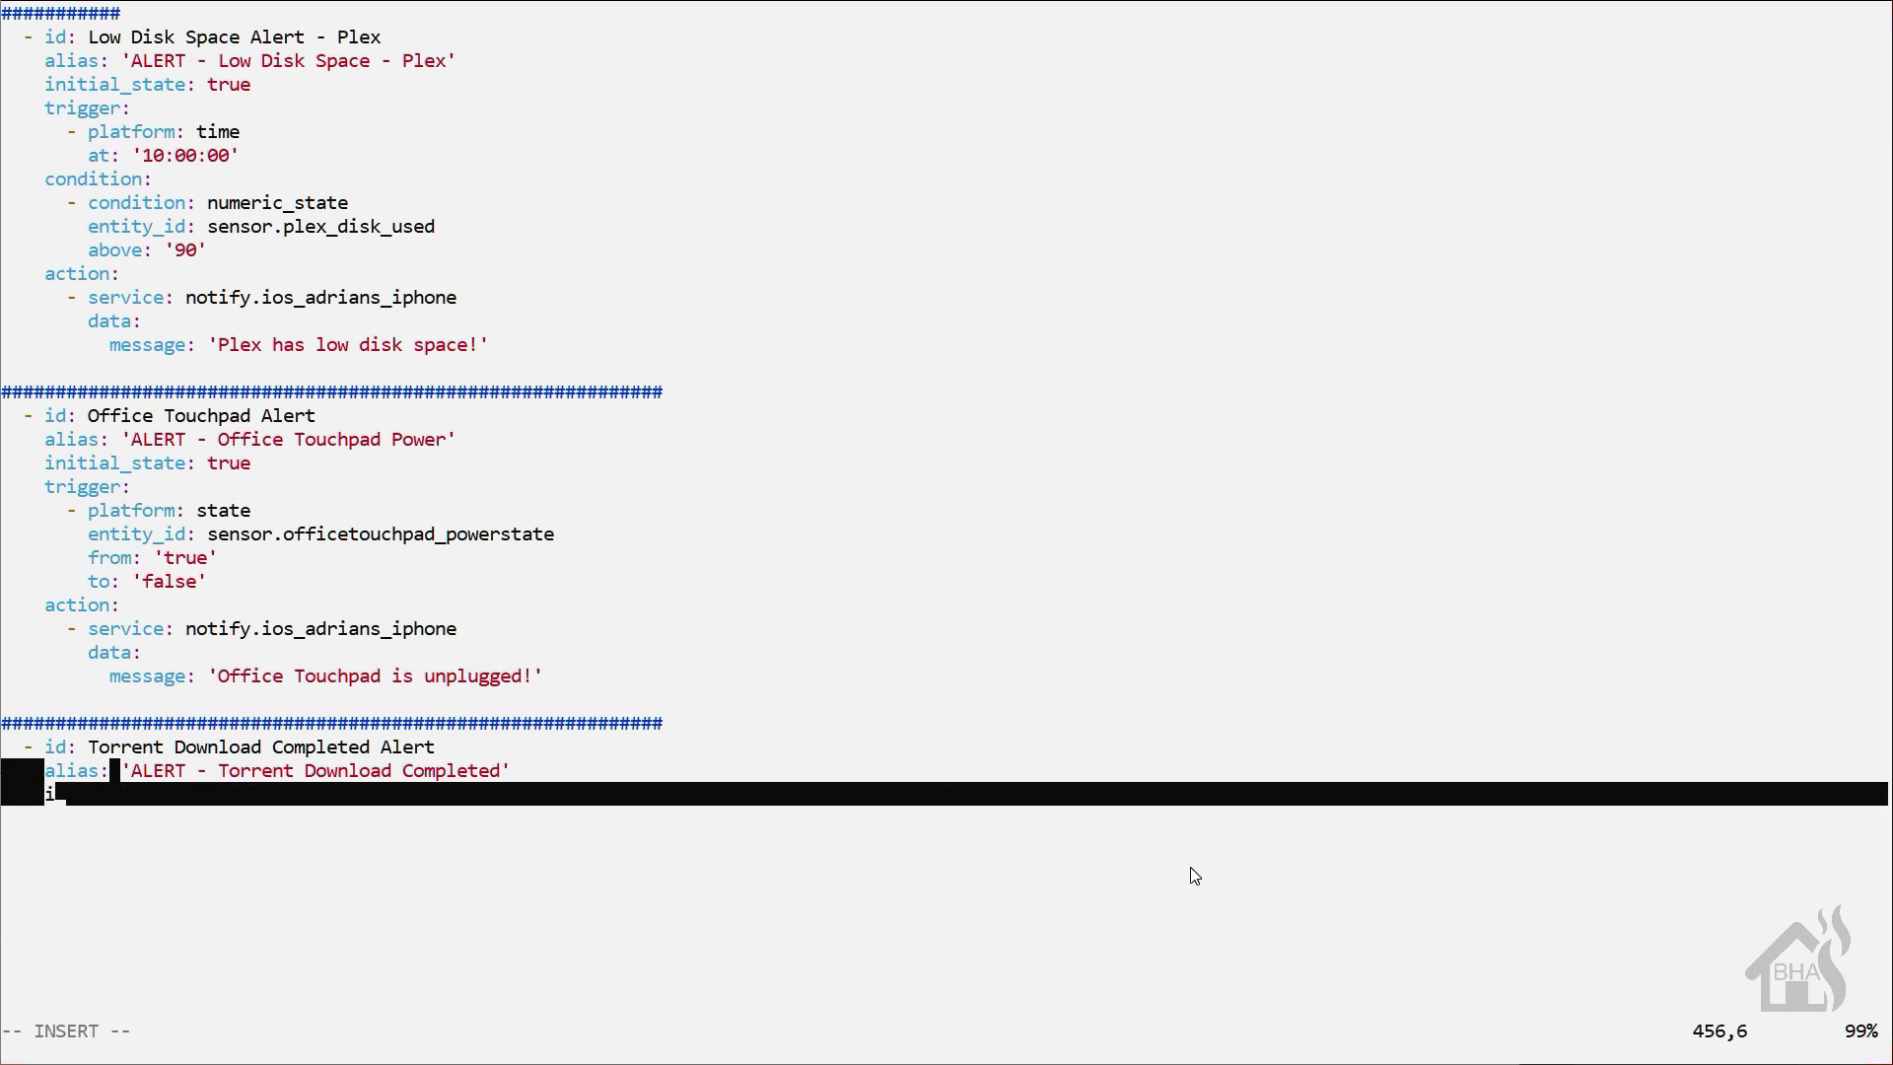
type("nitial_")
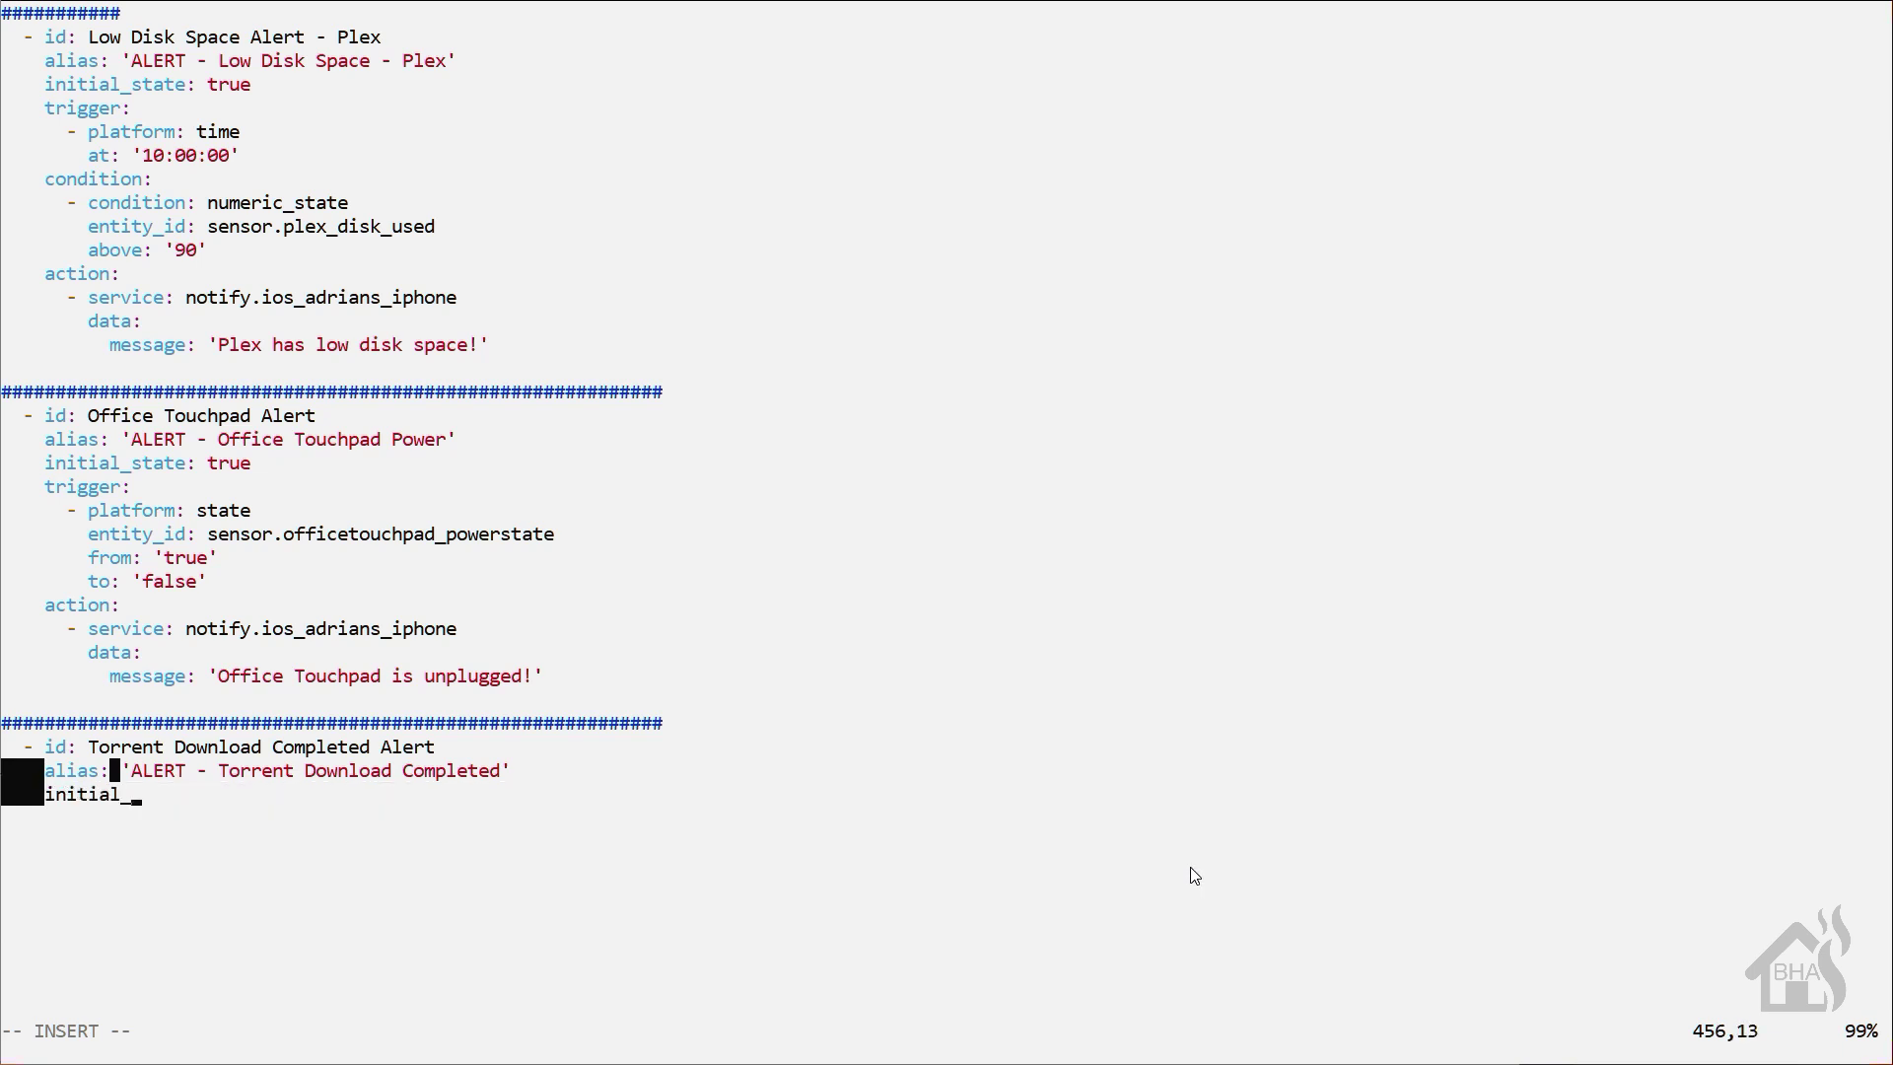
type("state: true")
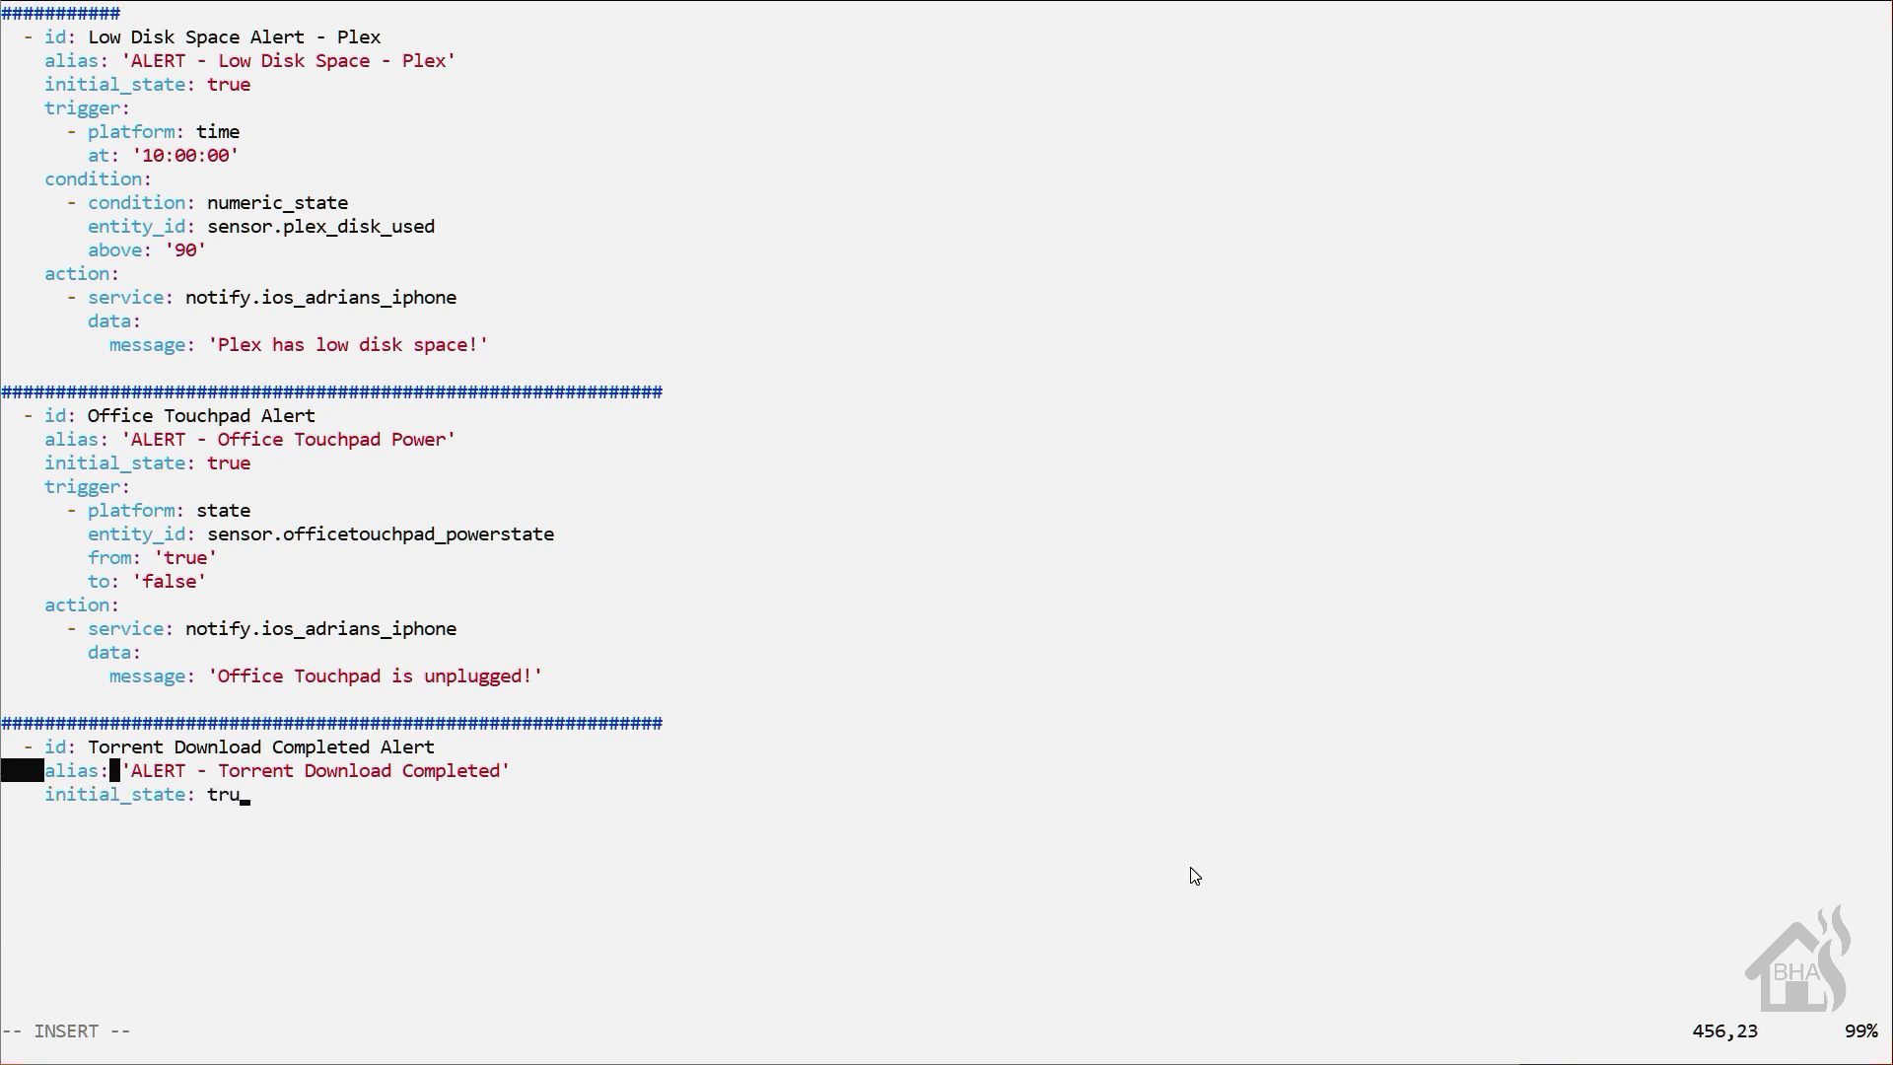
key("Return")
Add a trigger block with platform event and event_type transmission_downloaded_torrent, indented under trigger.
type("trigger:")
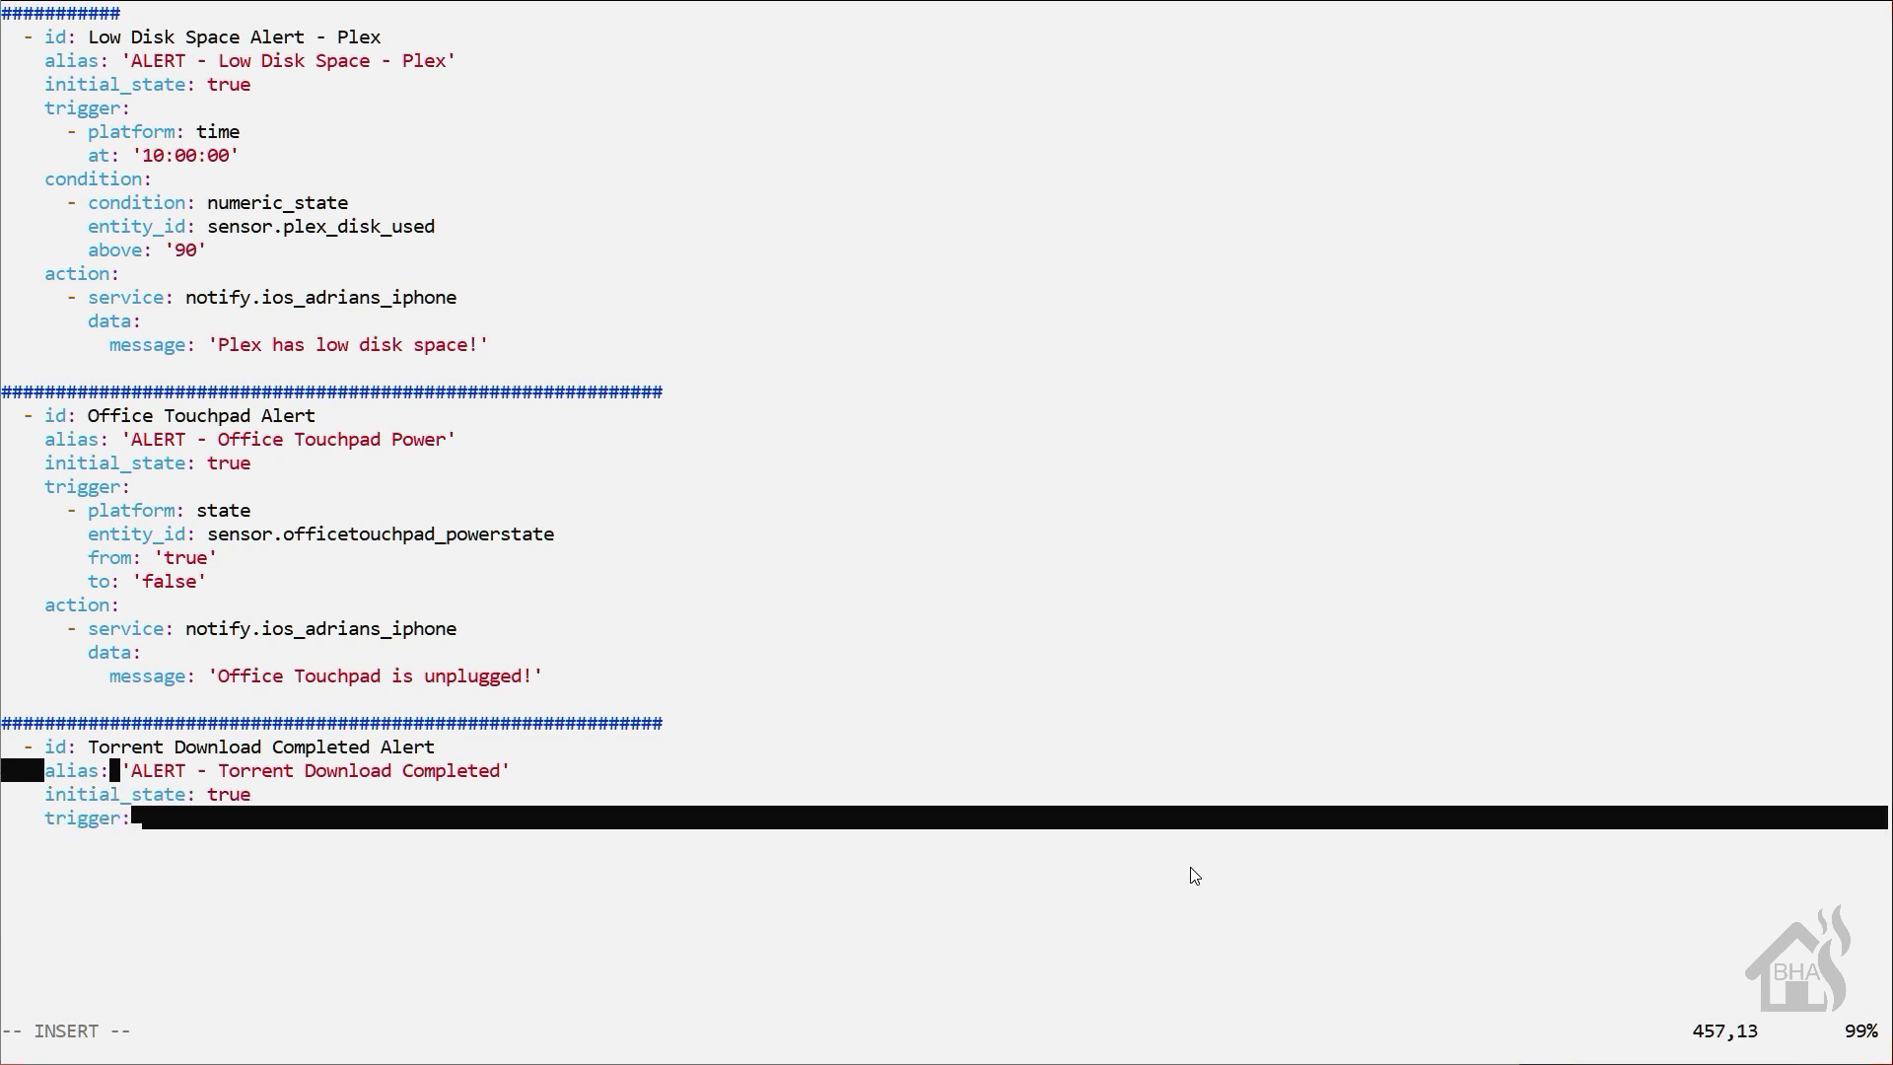
key("Return")
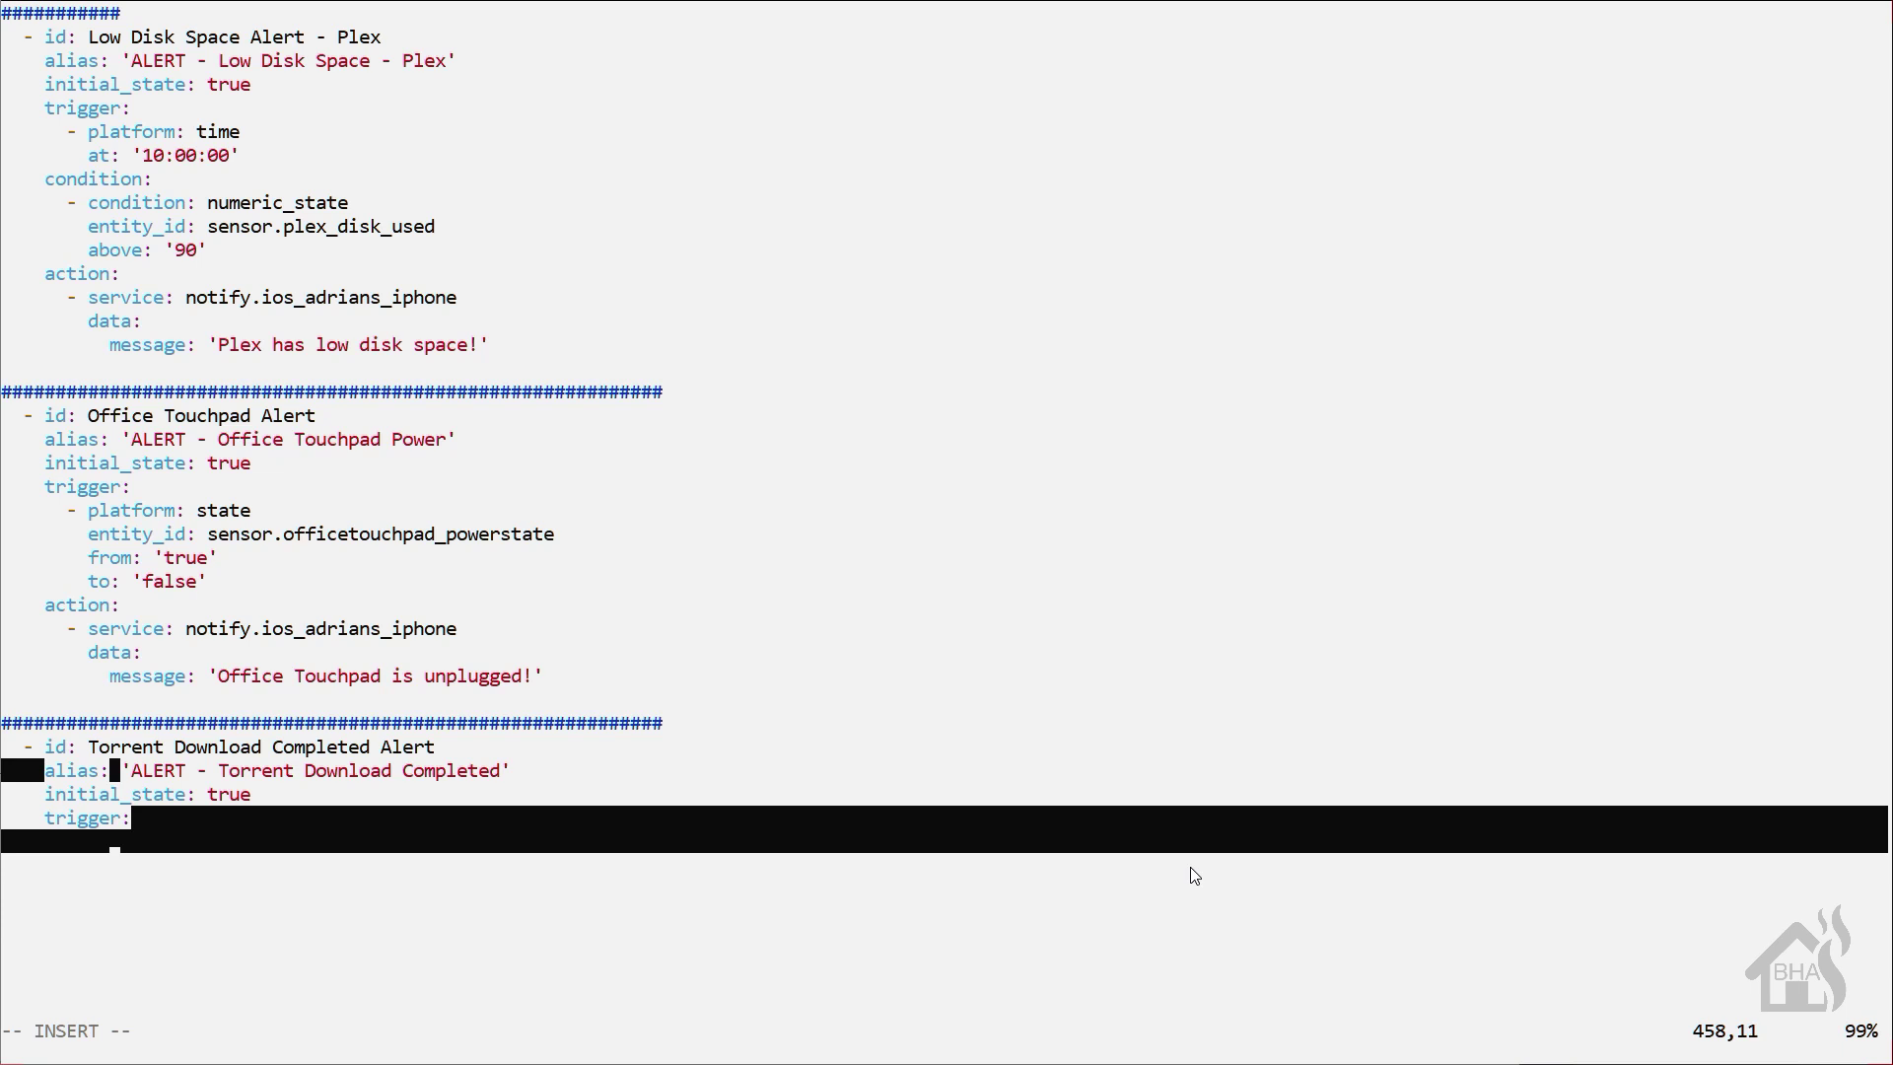
key("BackSpace")
key("BackSpace")
key("BackSpace")
type("platform")
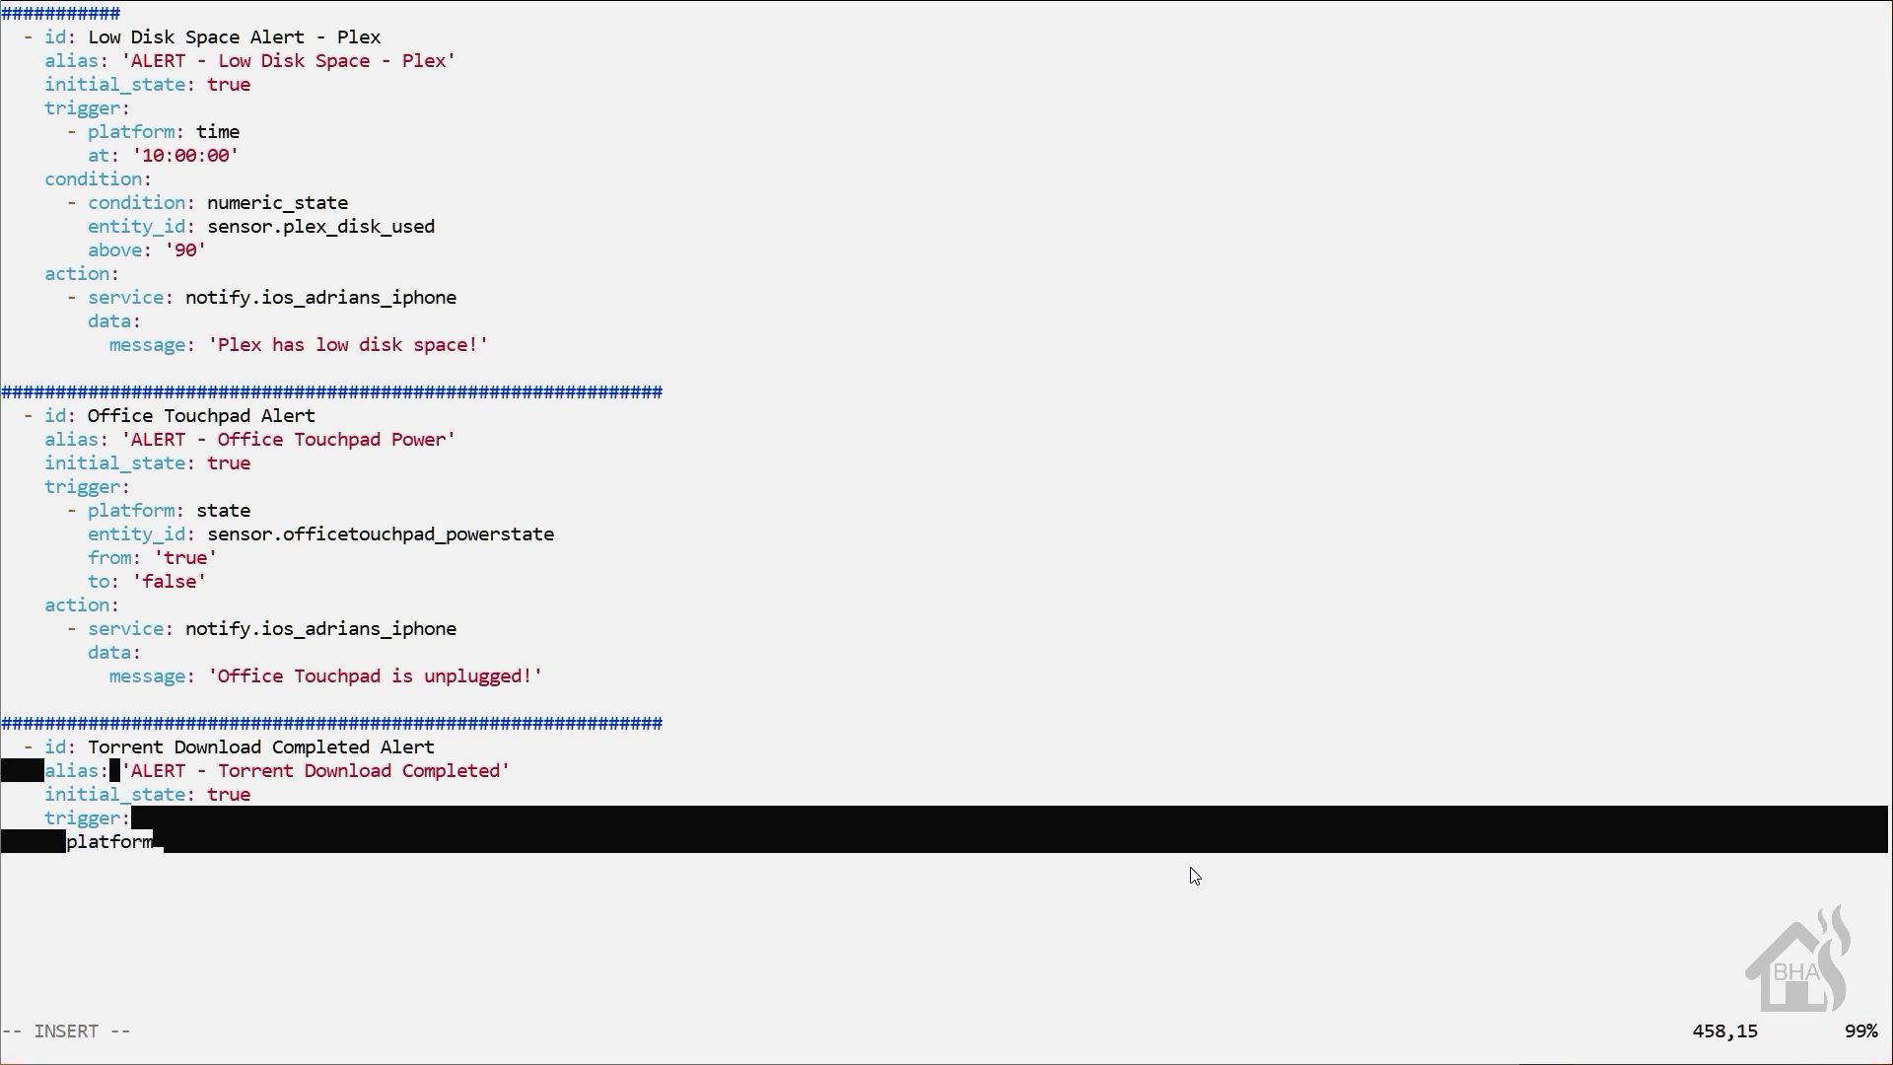
type(": event")
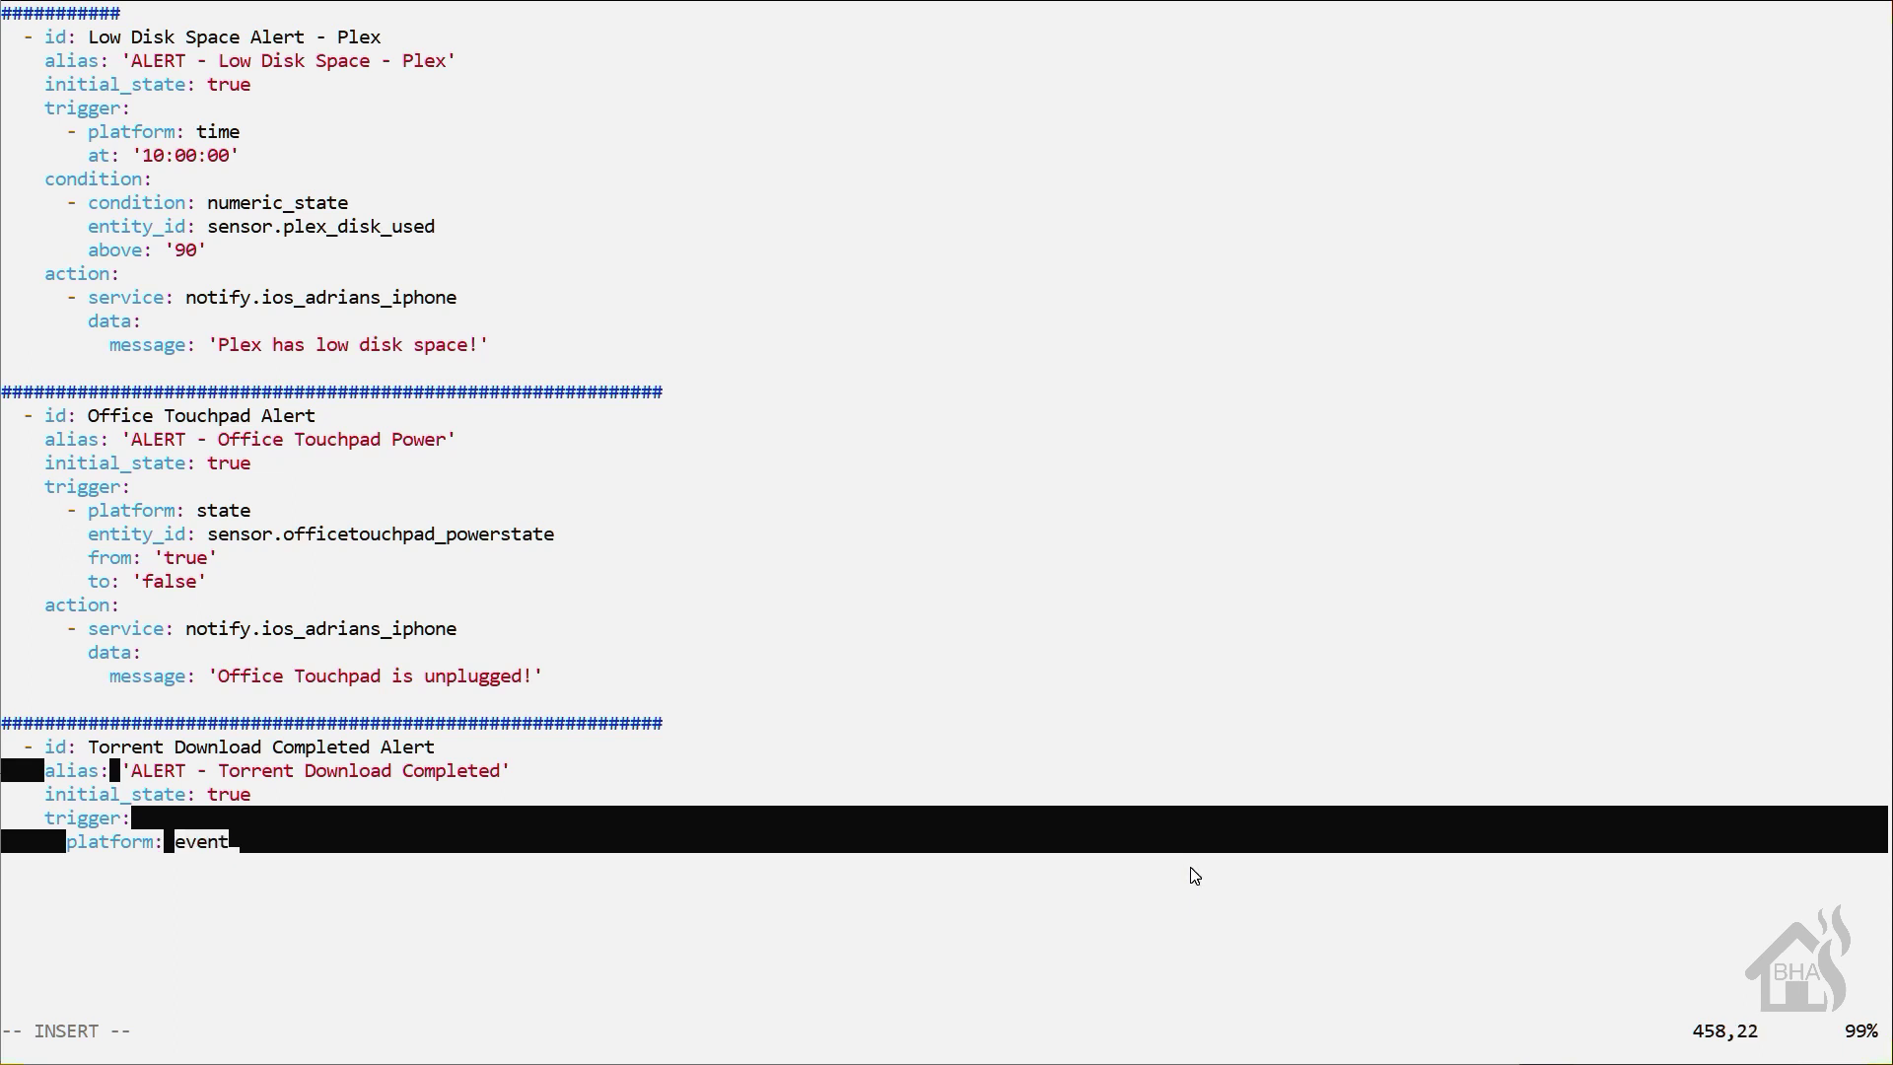
key("Return")
type("event_type:")
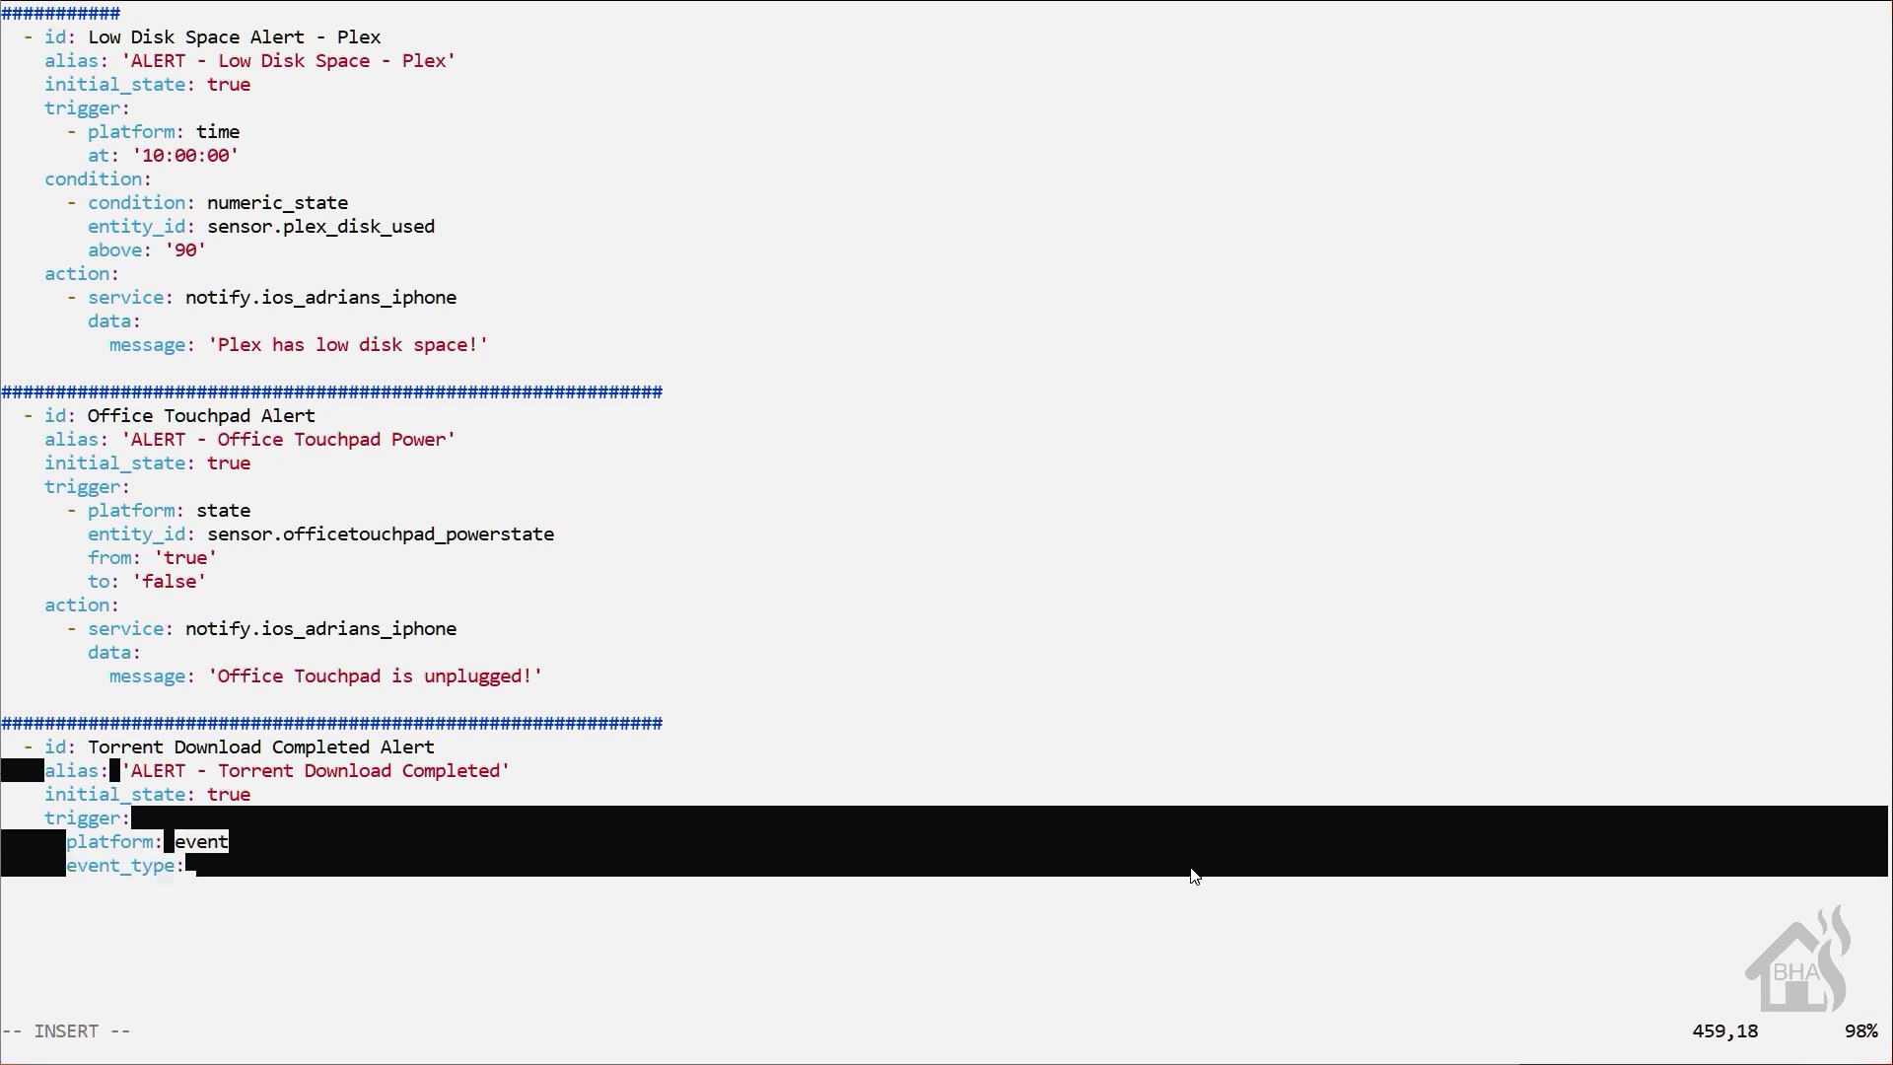
type(" transm")
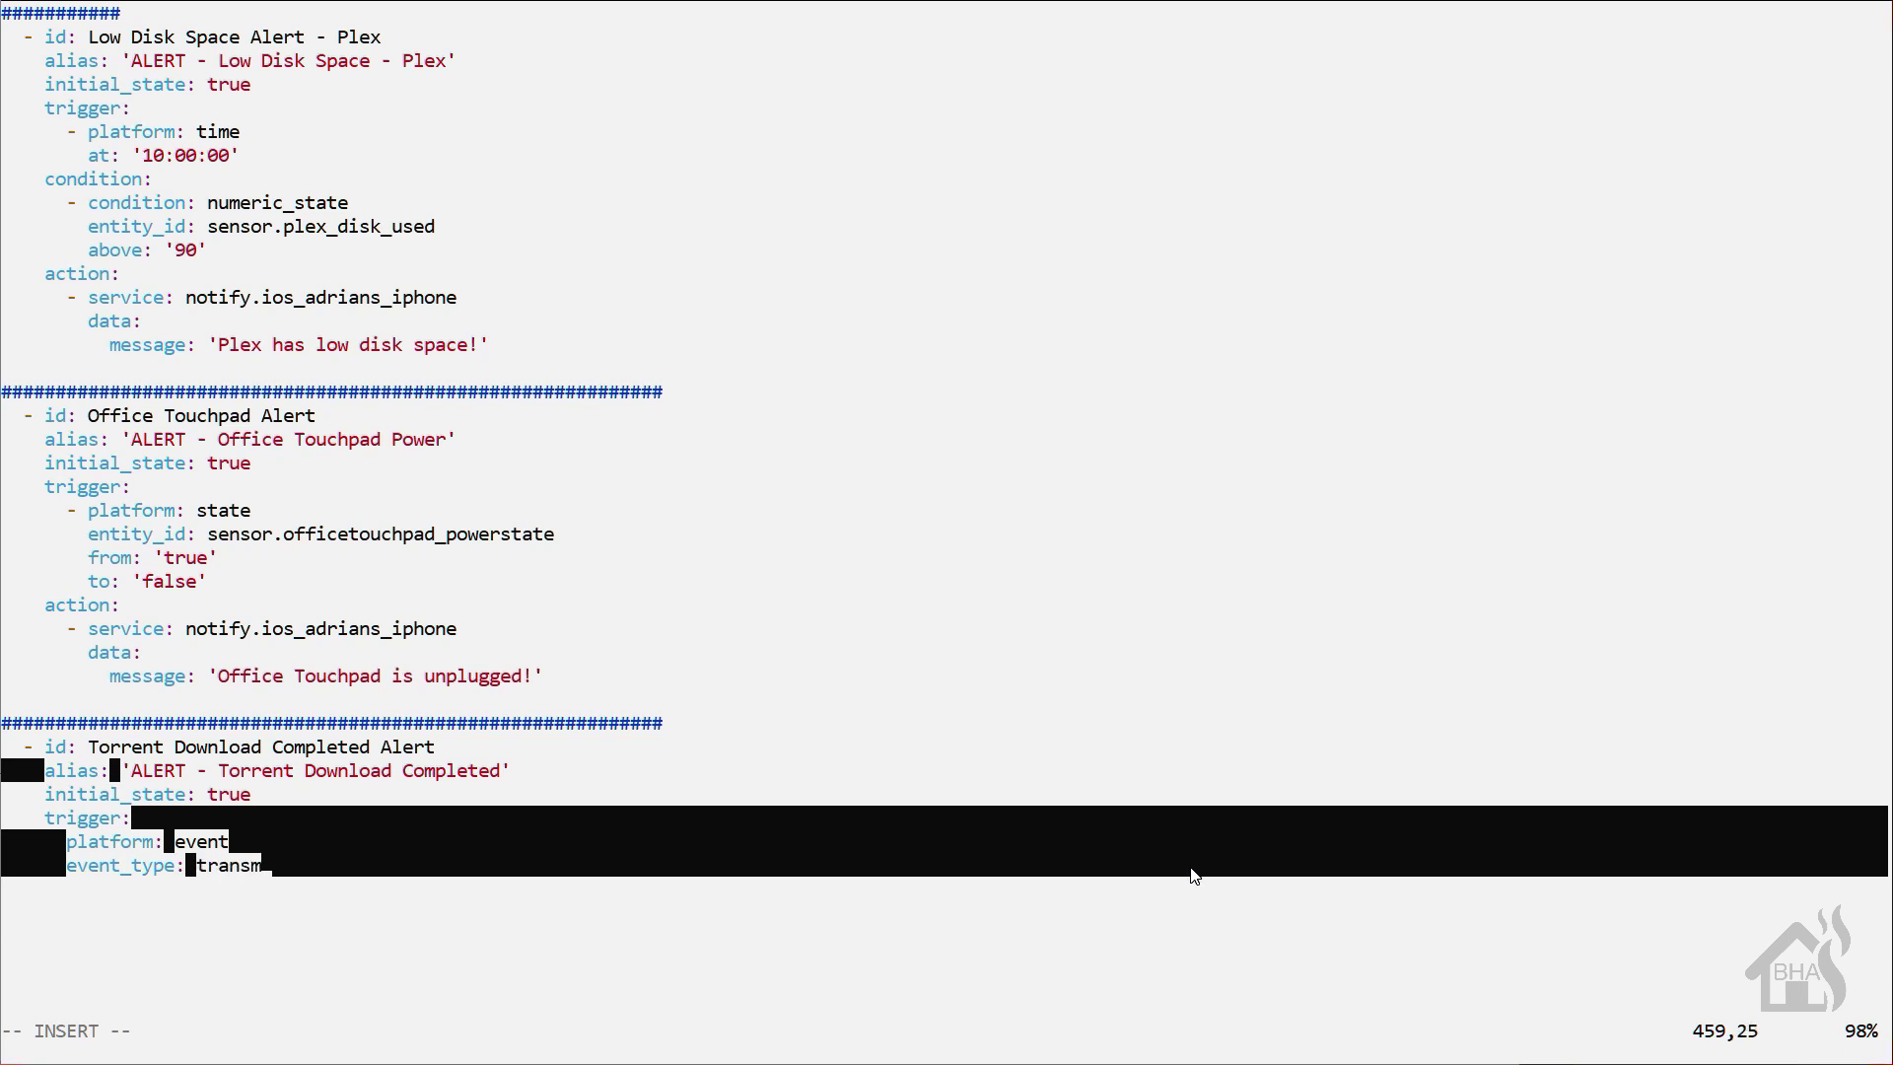
type("ission_downloaded")
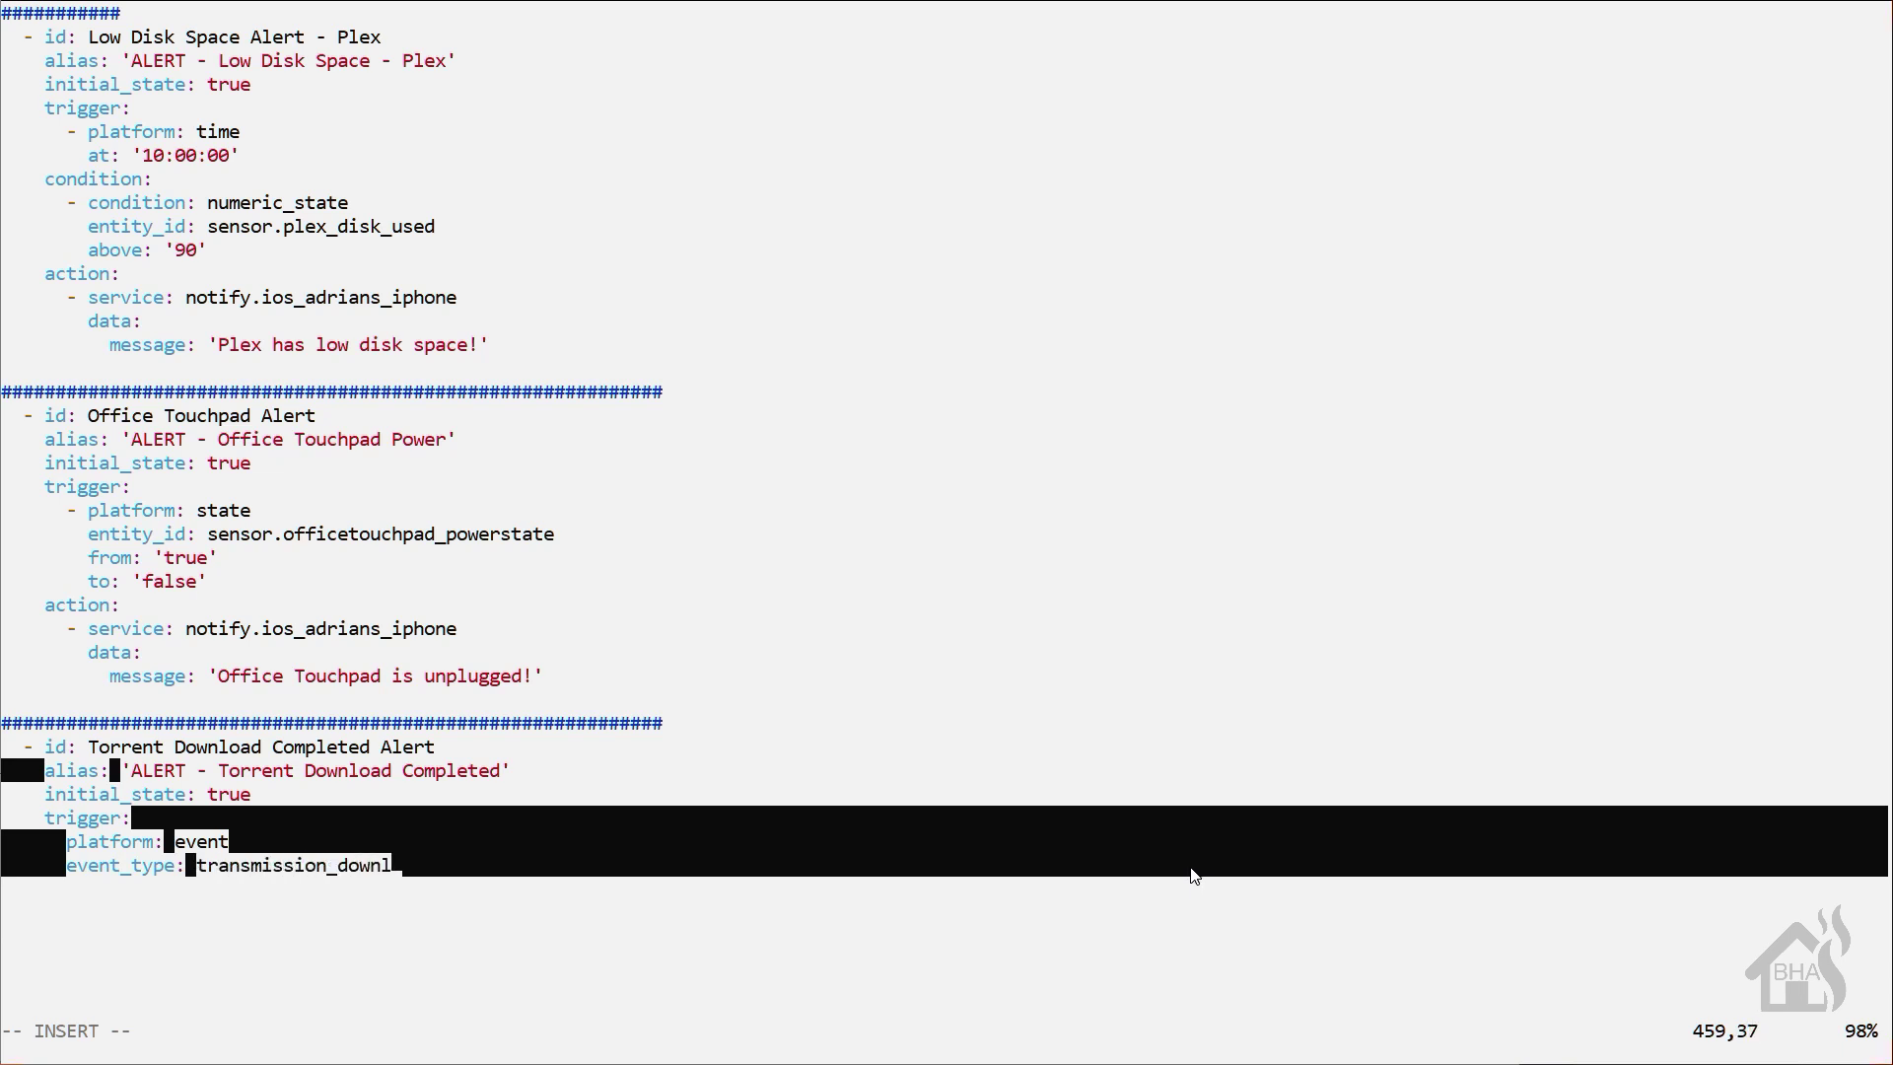
type("_torrent")
Add an action block at the trigger's indentation level that calls the owner's personal notify alert service.
key("Return")
type("a")
key("BackSpace")
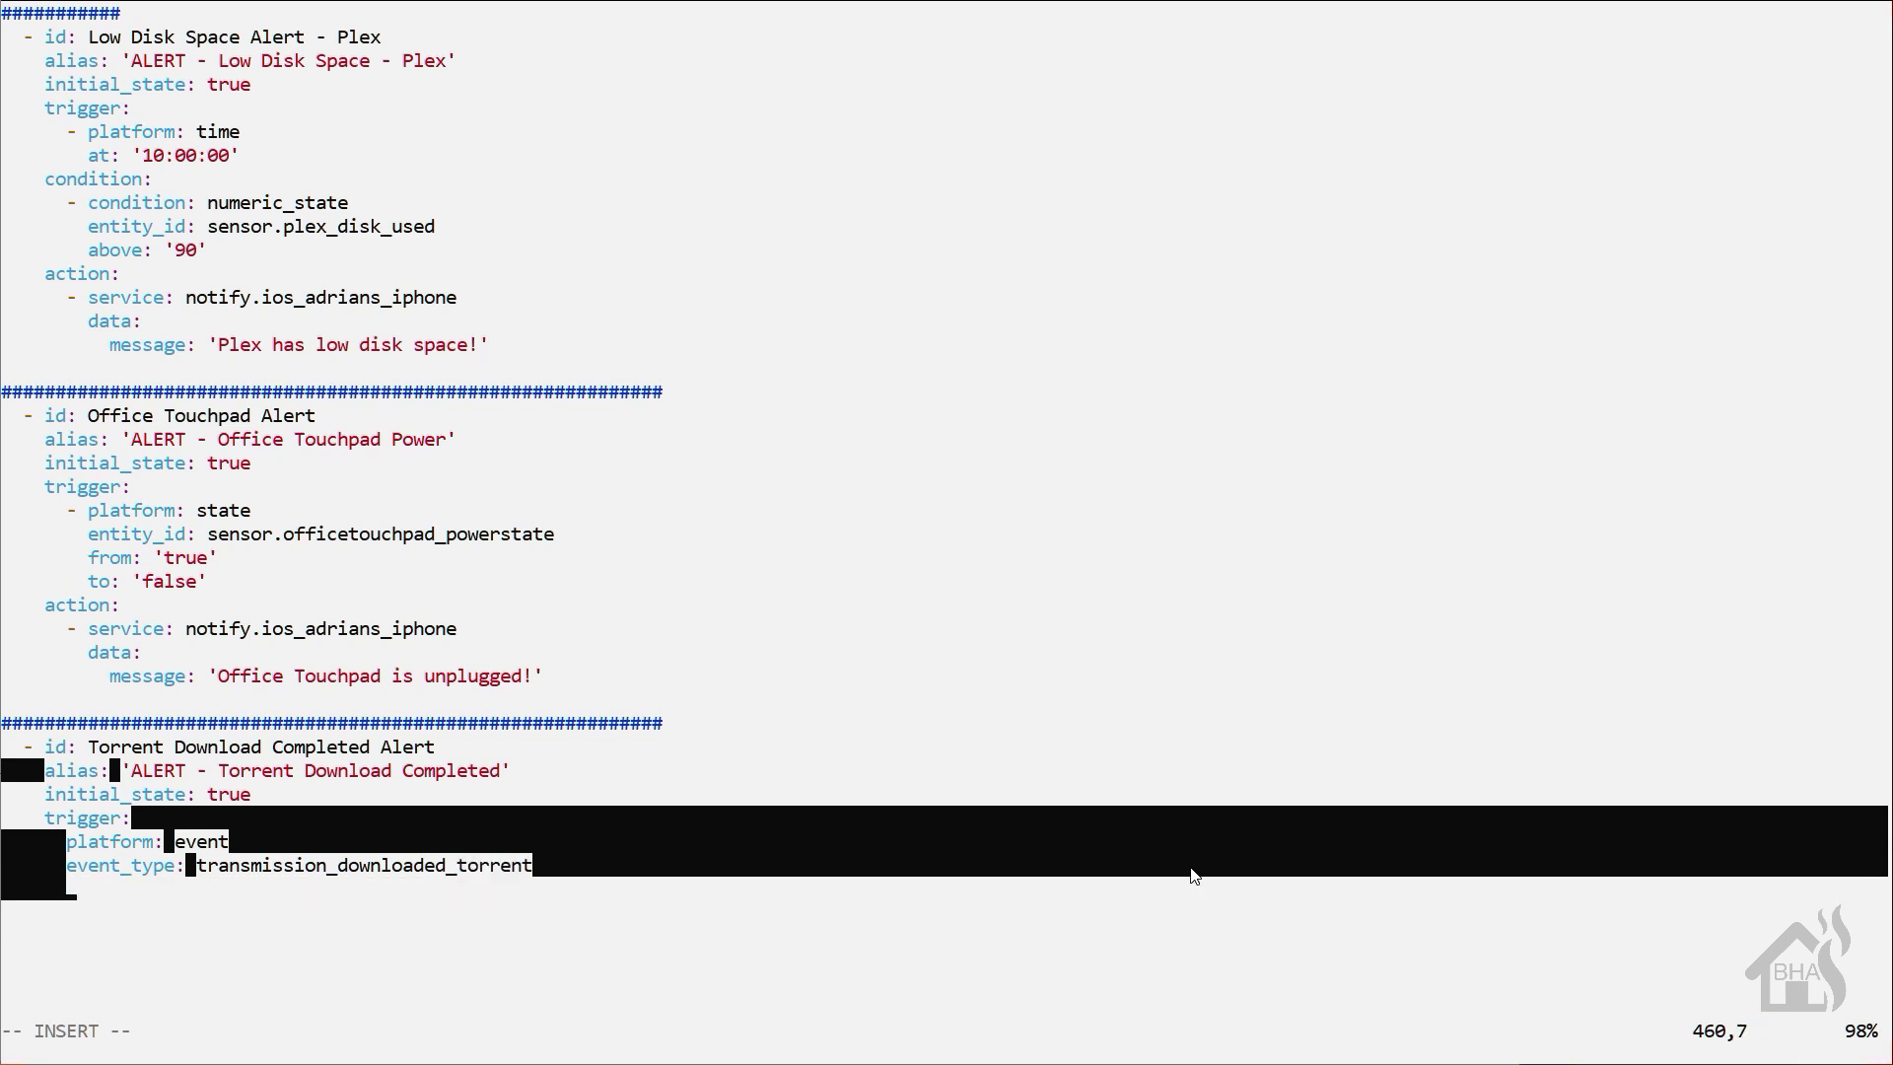
key("BackSpace")
type("action:")
key("Return")
key("BackSpace")
key("BackSpace")
key("BackSpace")
key("BackSpace")
key("BackSpace")
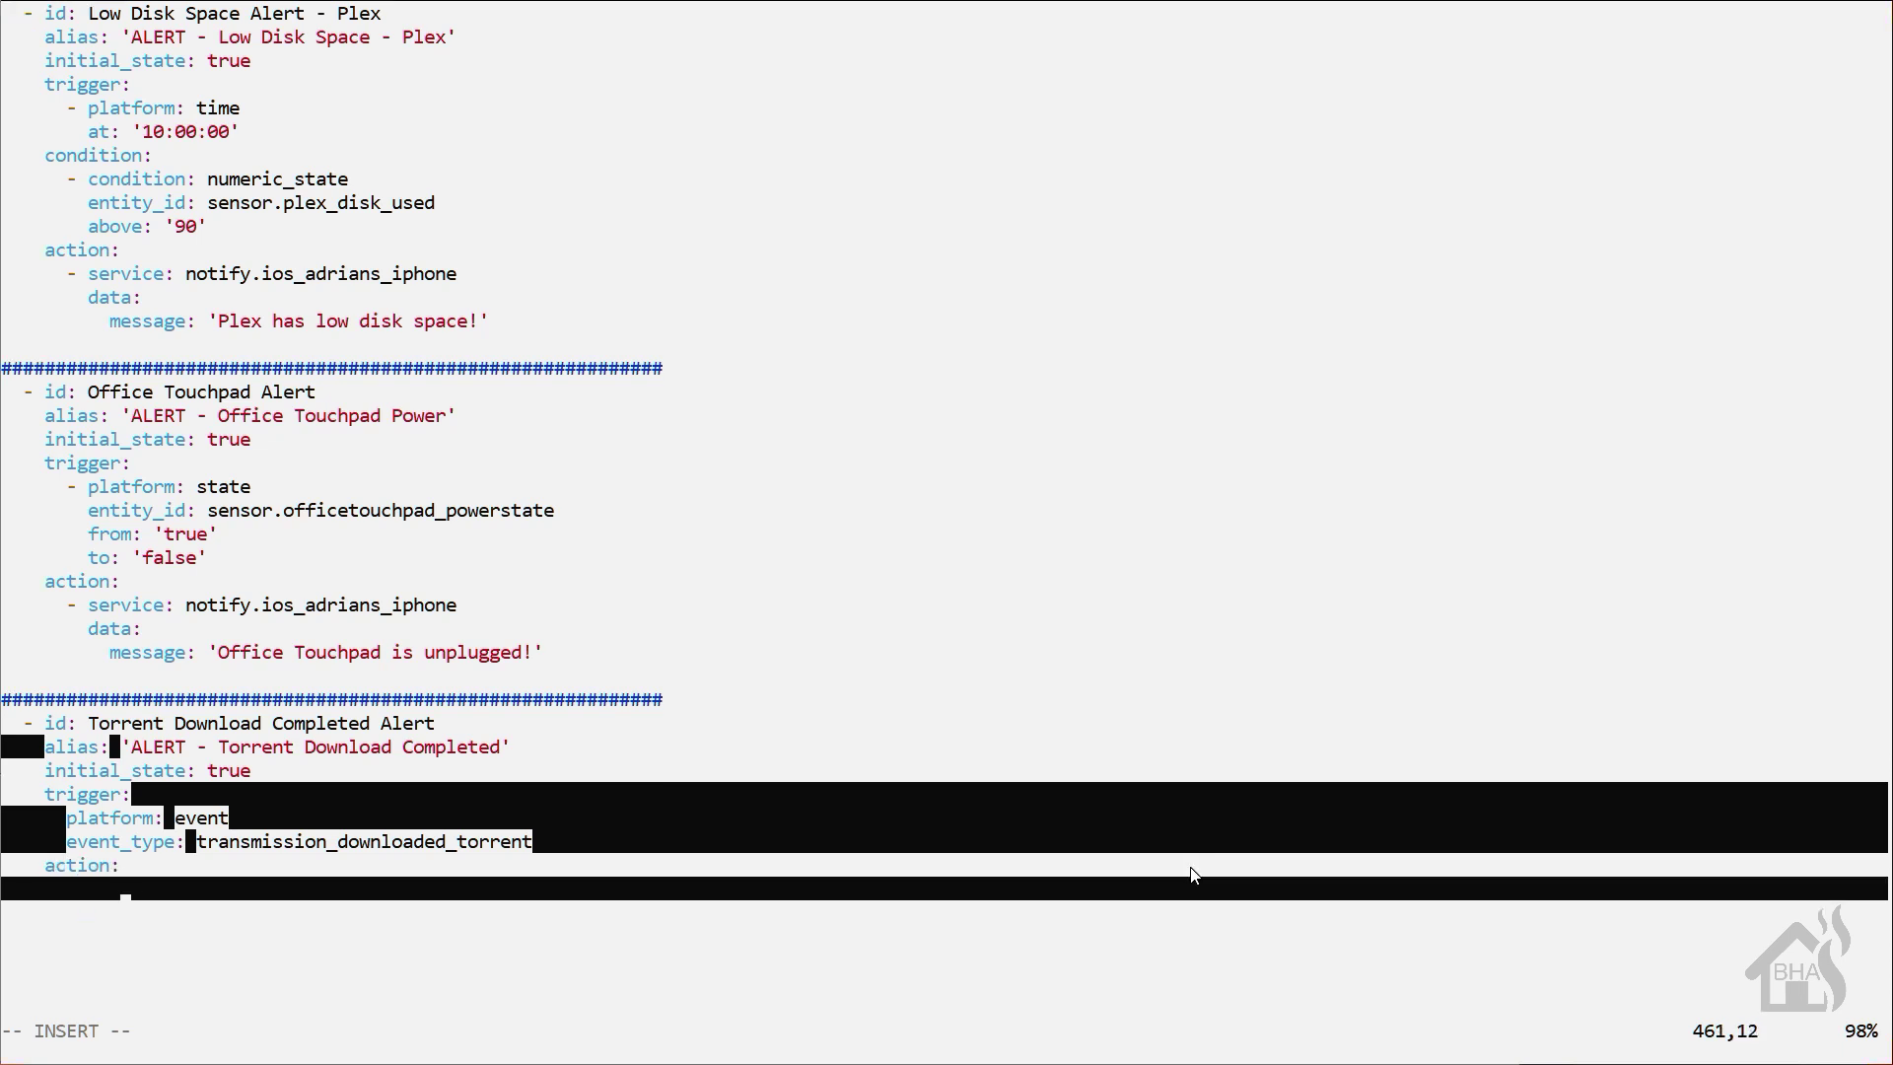
key("BackSpace")
key("BackSpace")
key("BackSpace")
type("service: ")
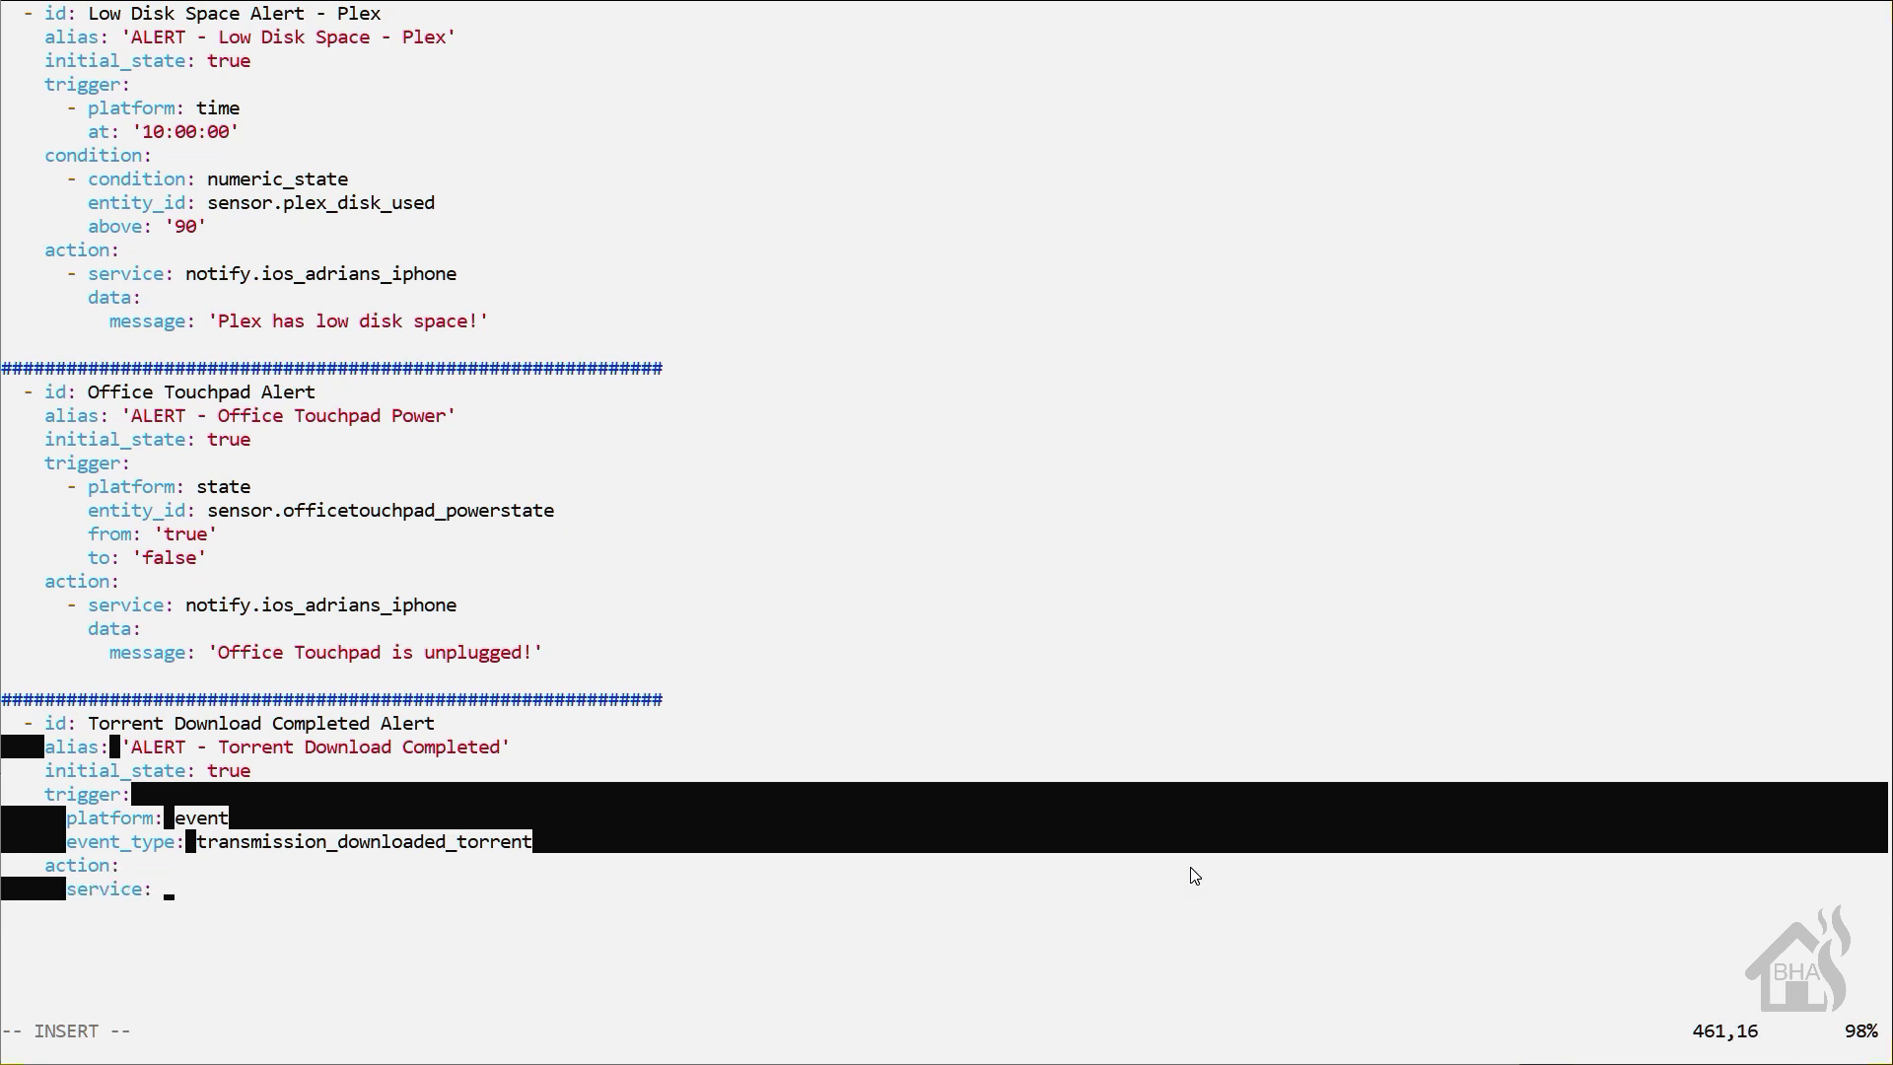
type("notify.alert_adrian")
key("Return")
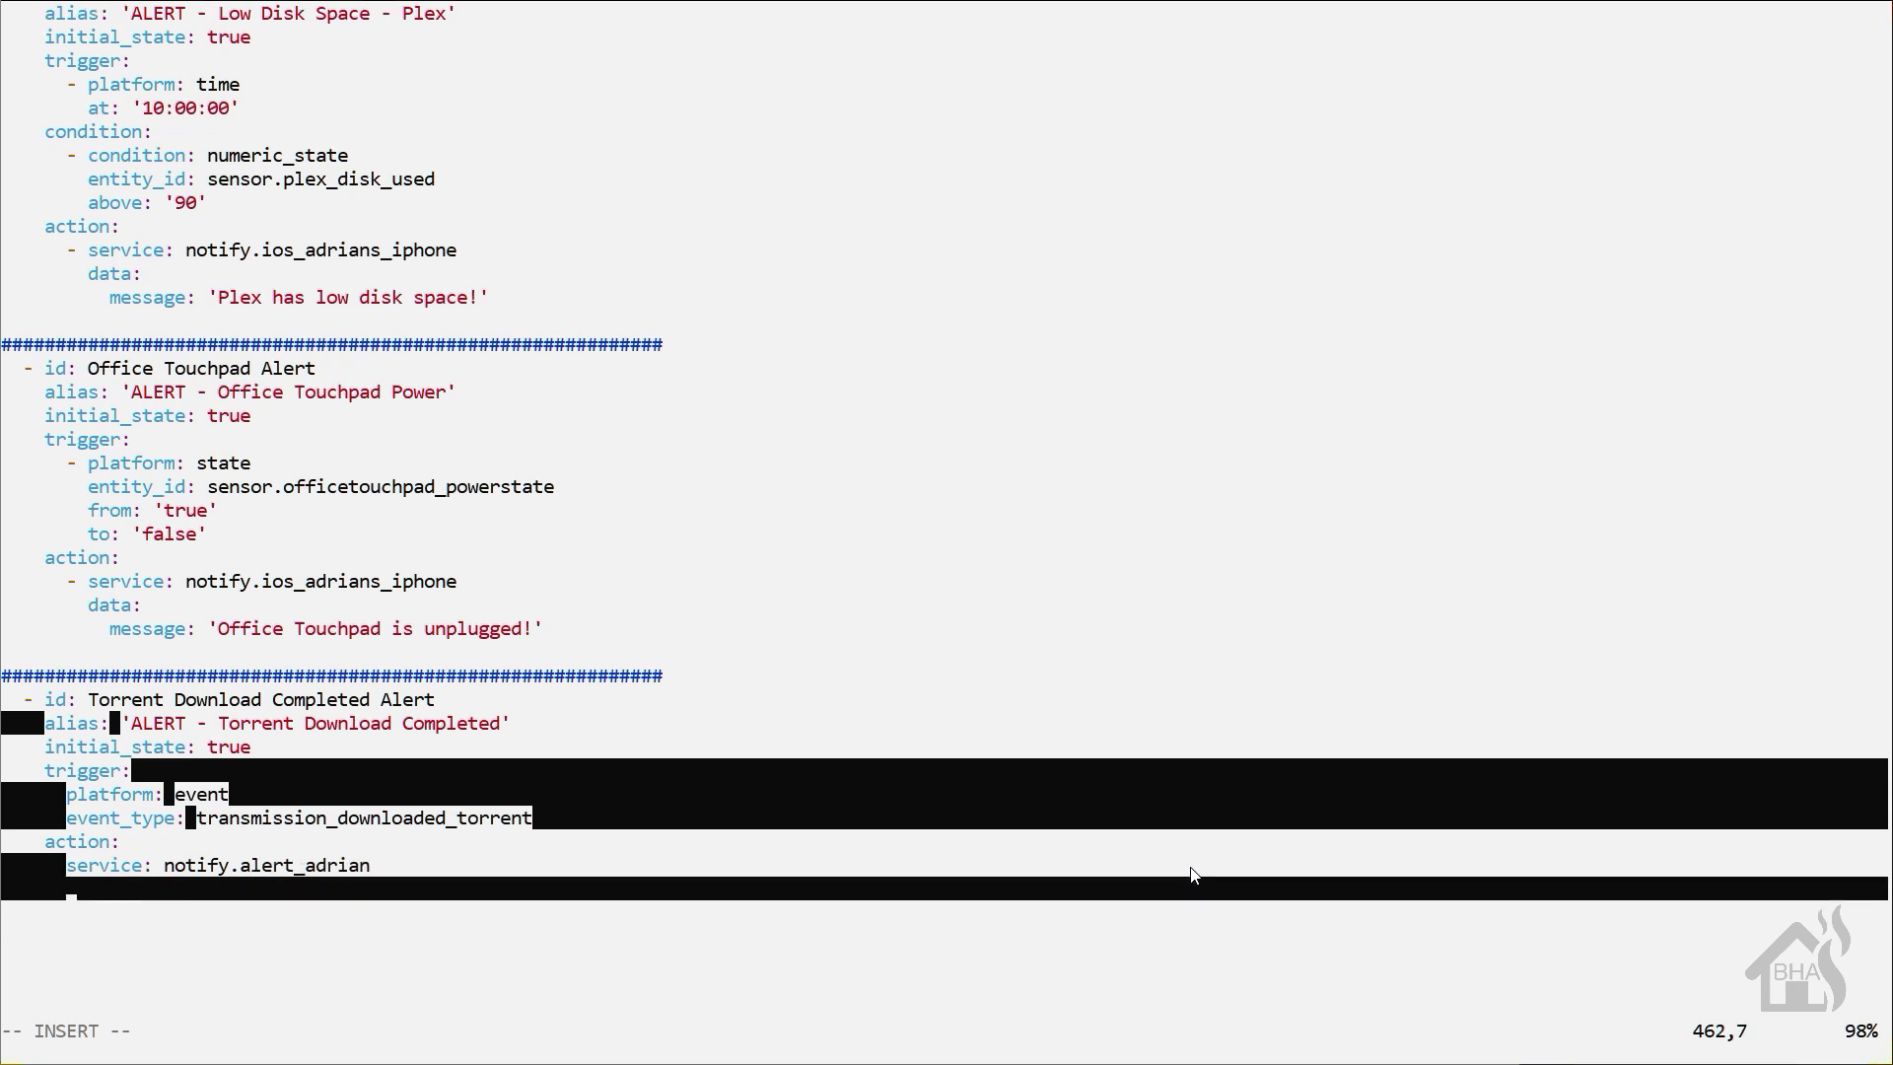
Add a data_template to the action with title "Download Completed!!" and message "{{trigger.event.data.name}}".
type("data_te")
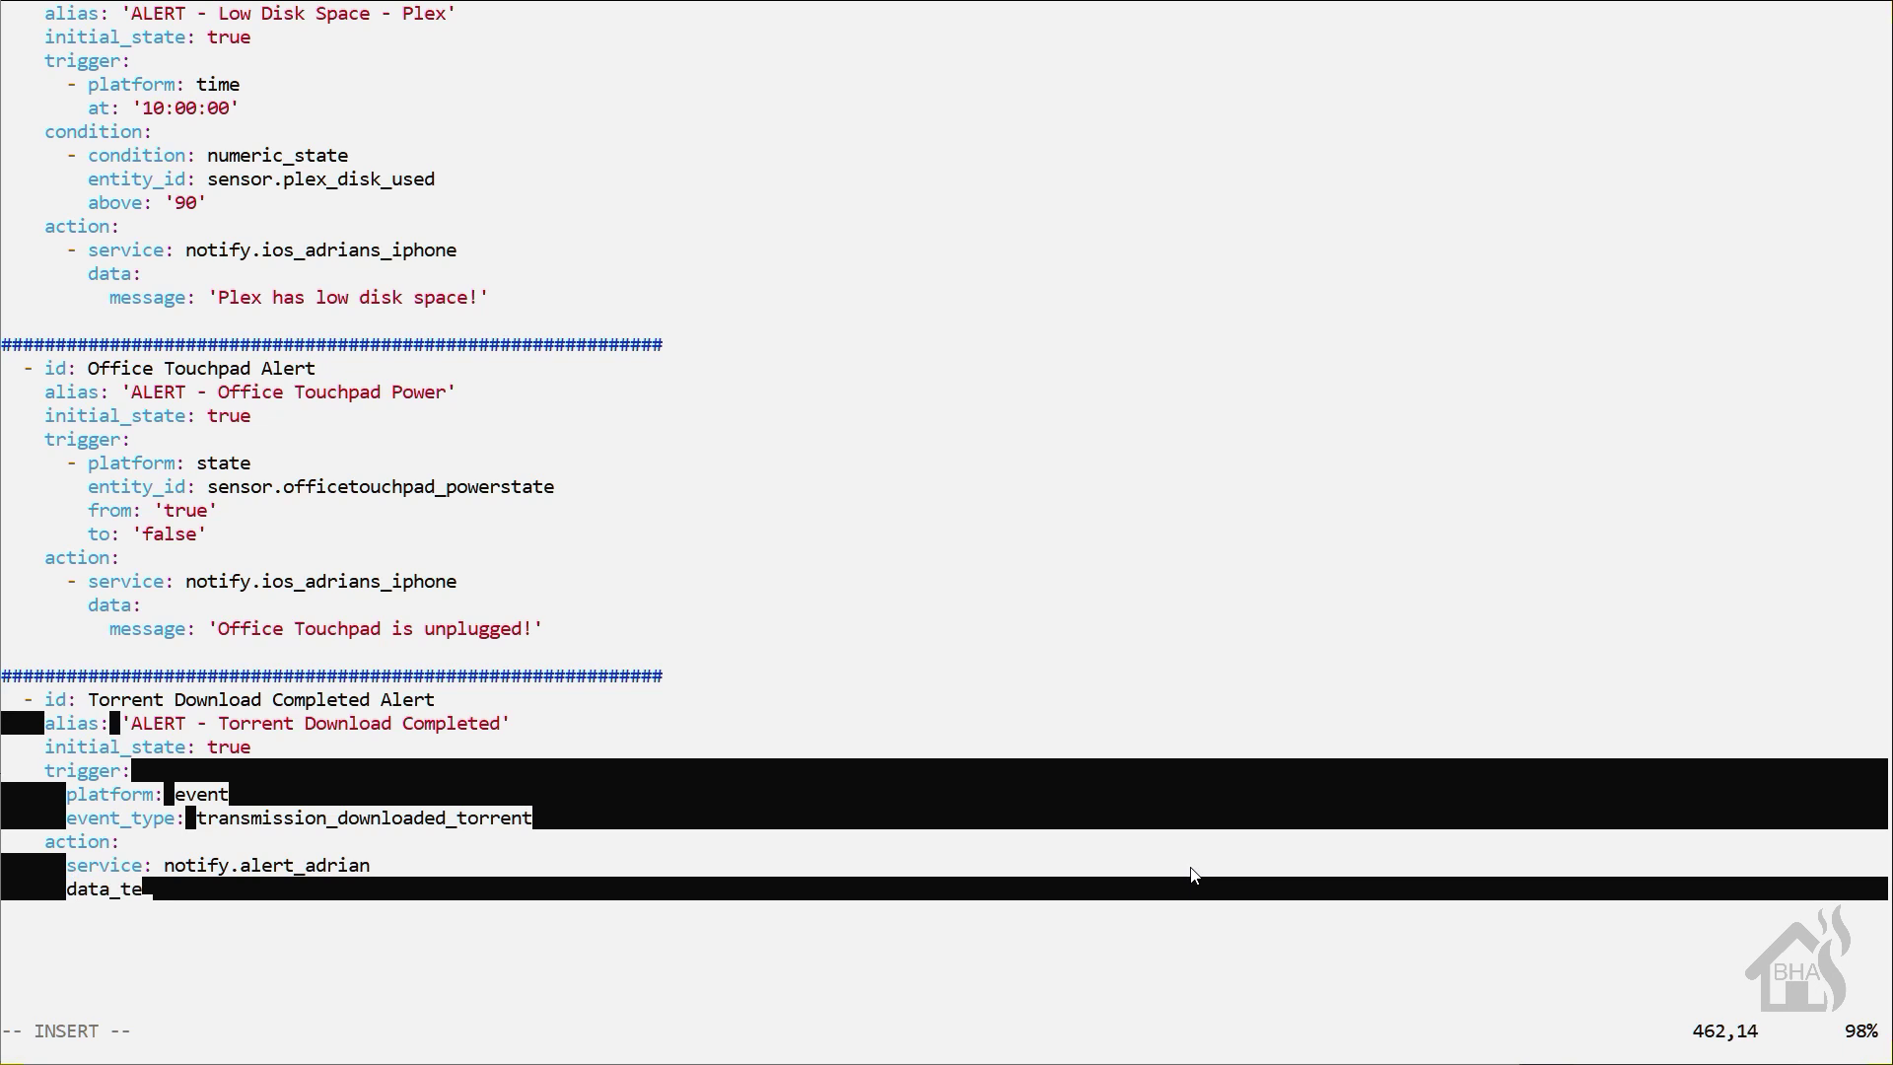
type("mplate:")
key("Return")
type("ti")
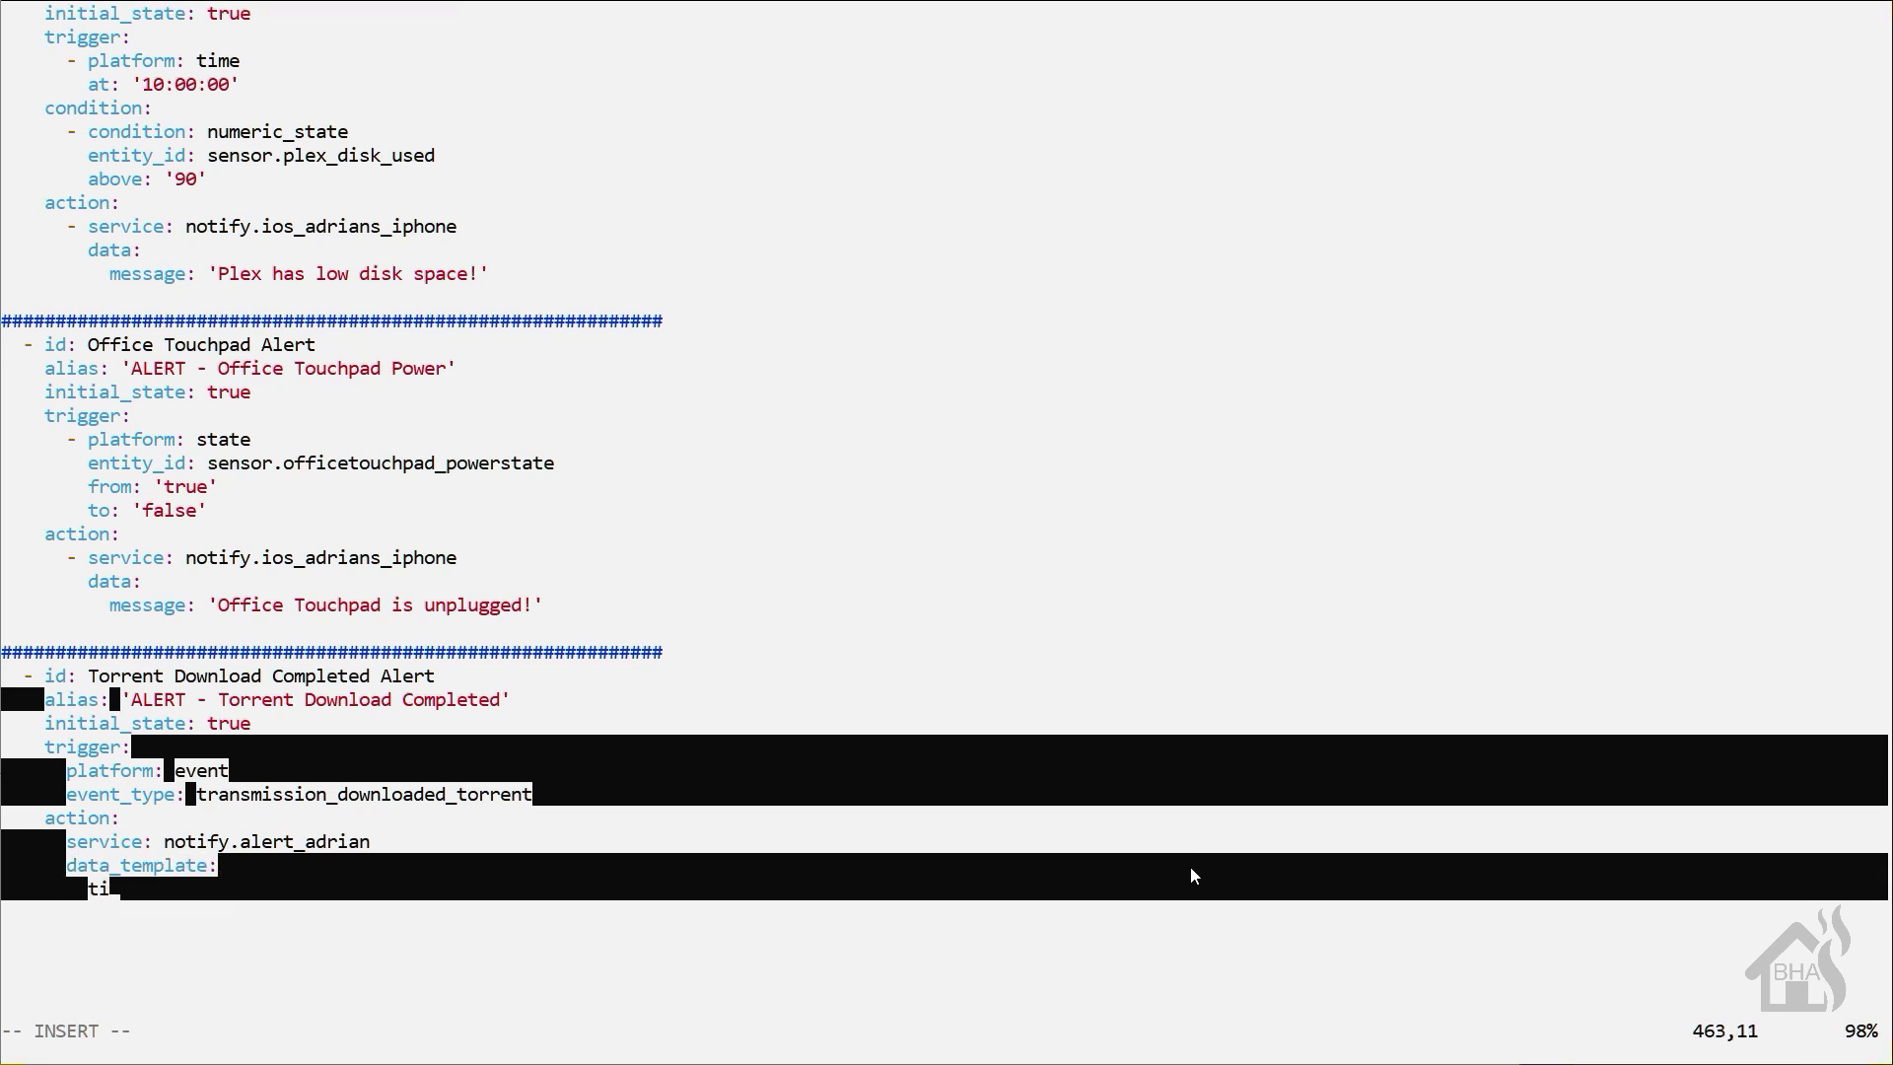
type("tle: \"Do")
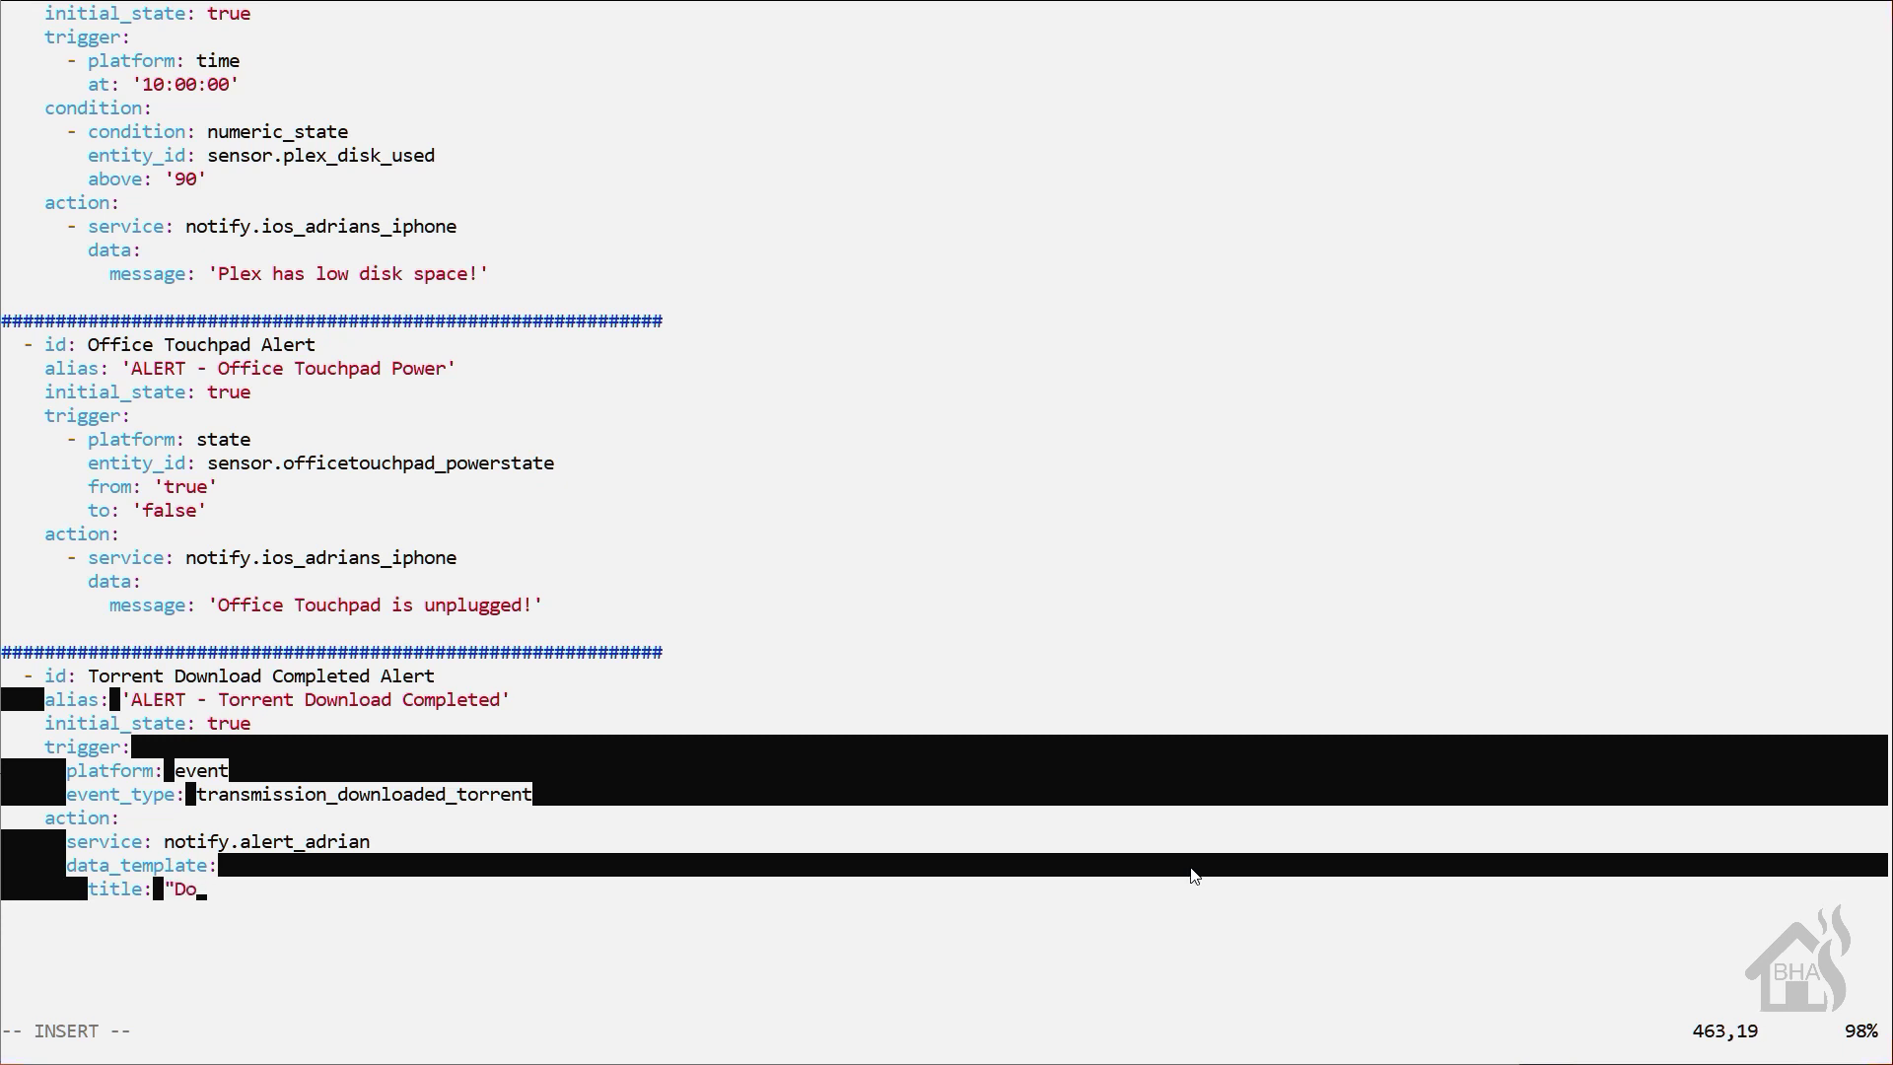
type("wnload Completed!!\"")
key("Return")
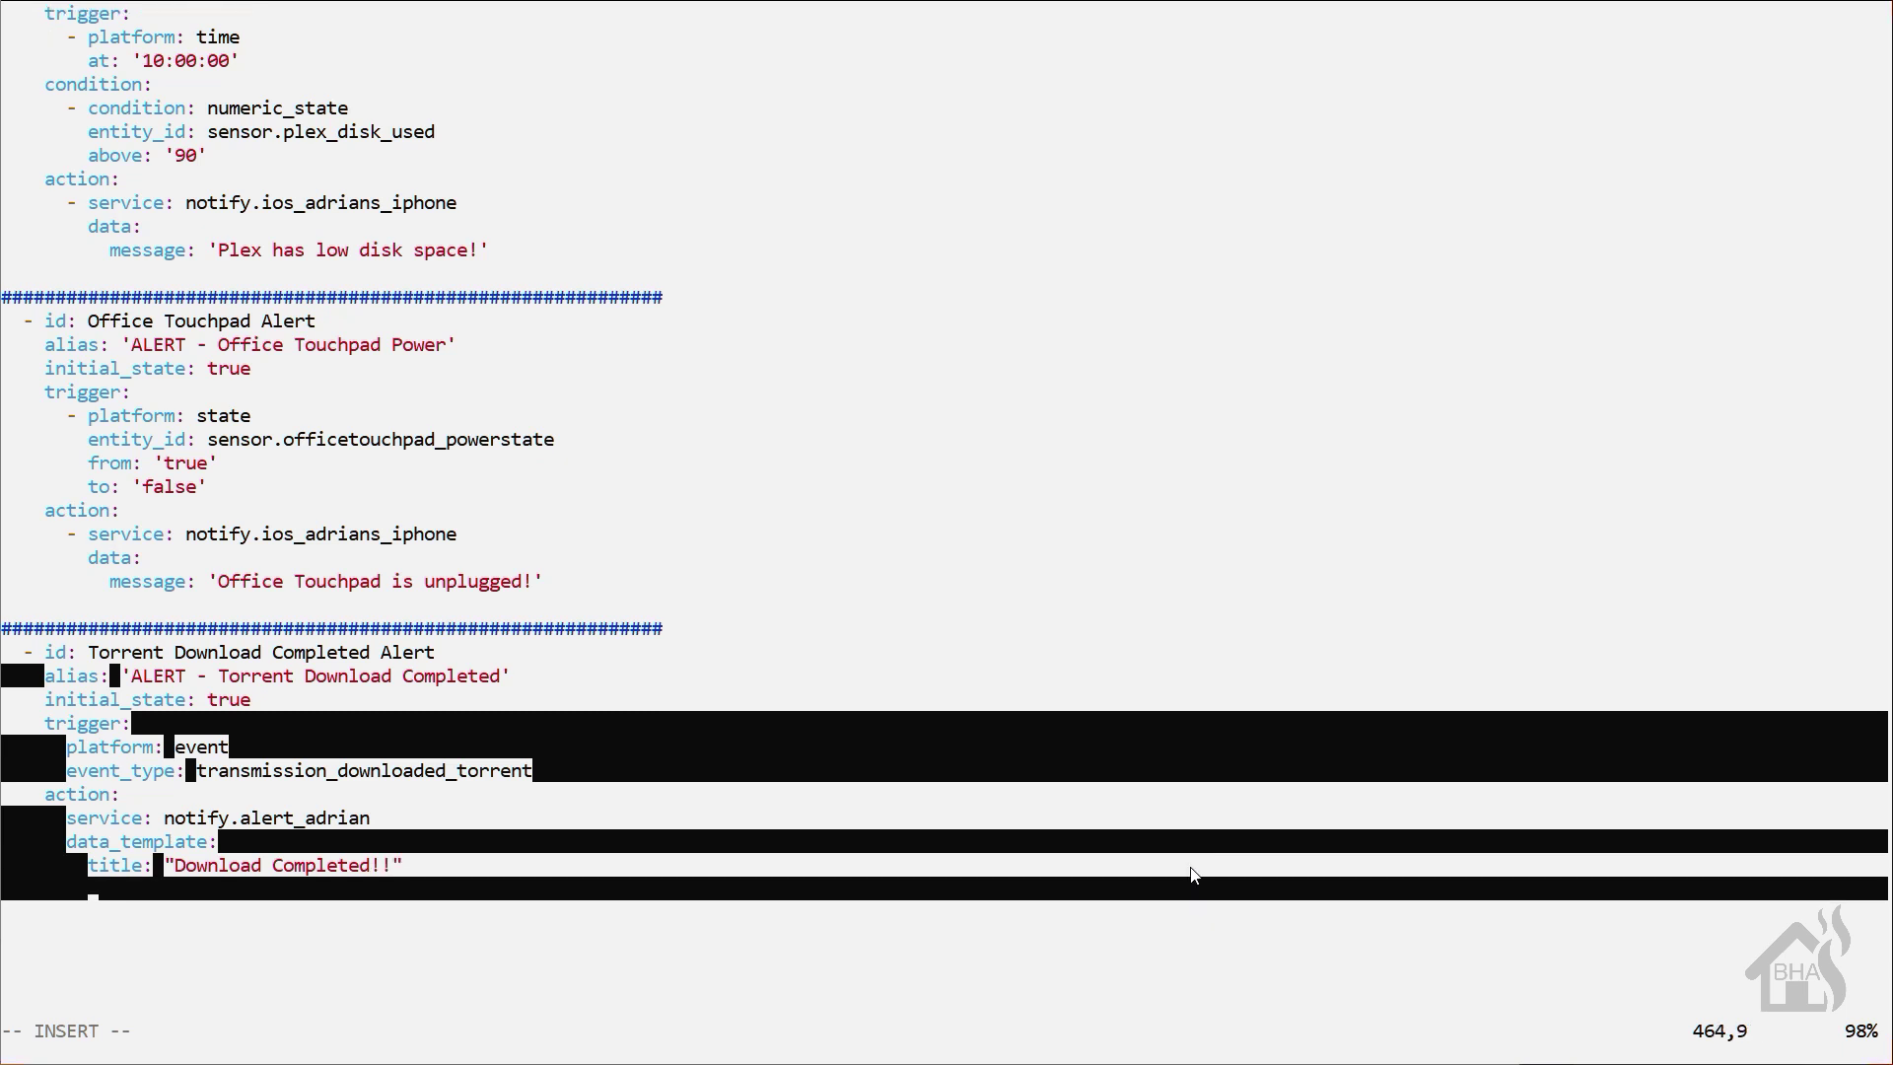
type("message: \"{{trigge")
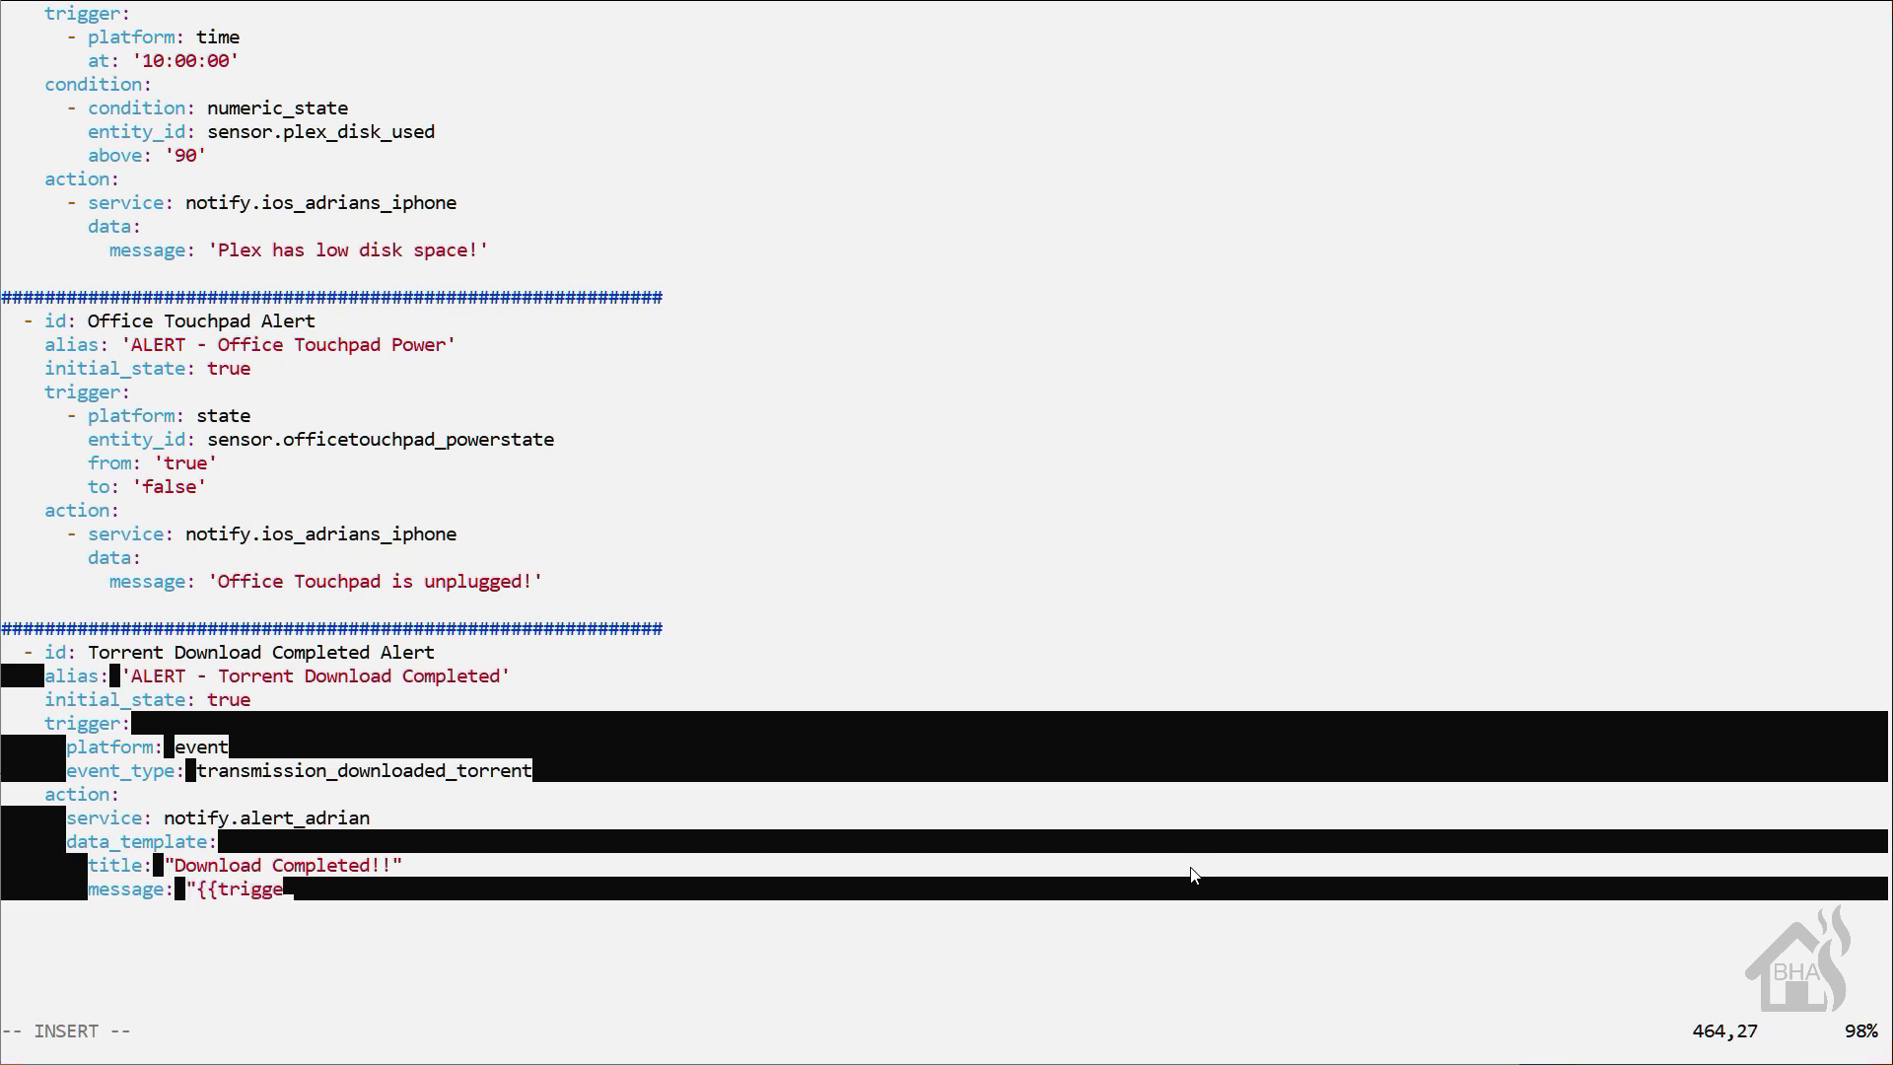
type("r.event.data.name")
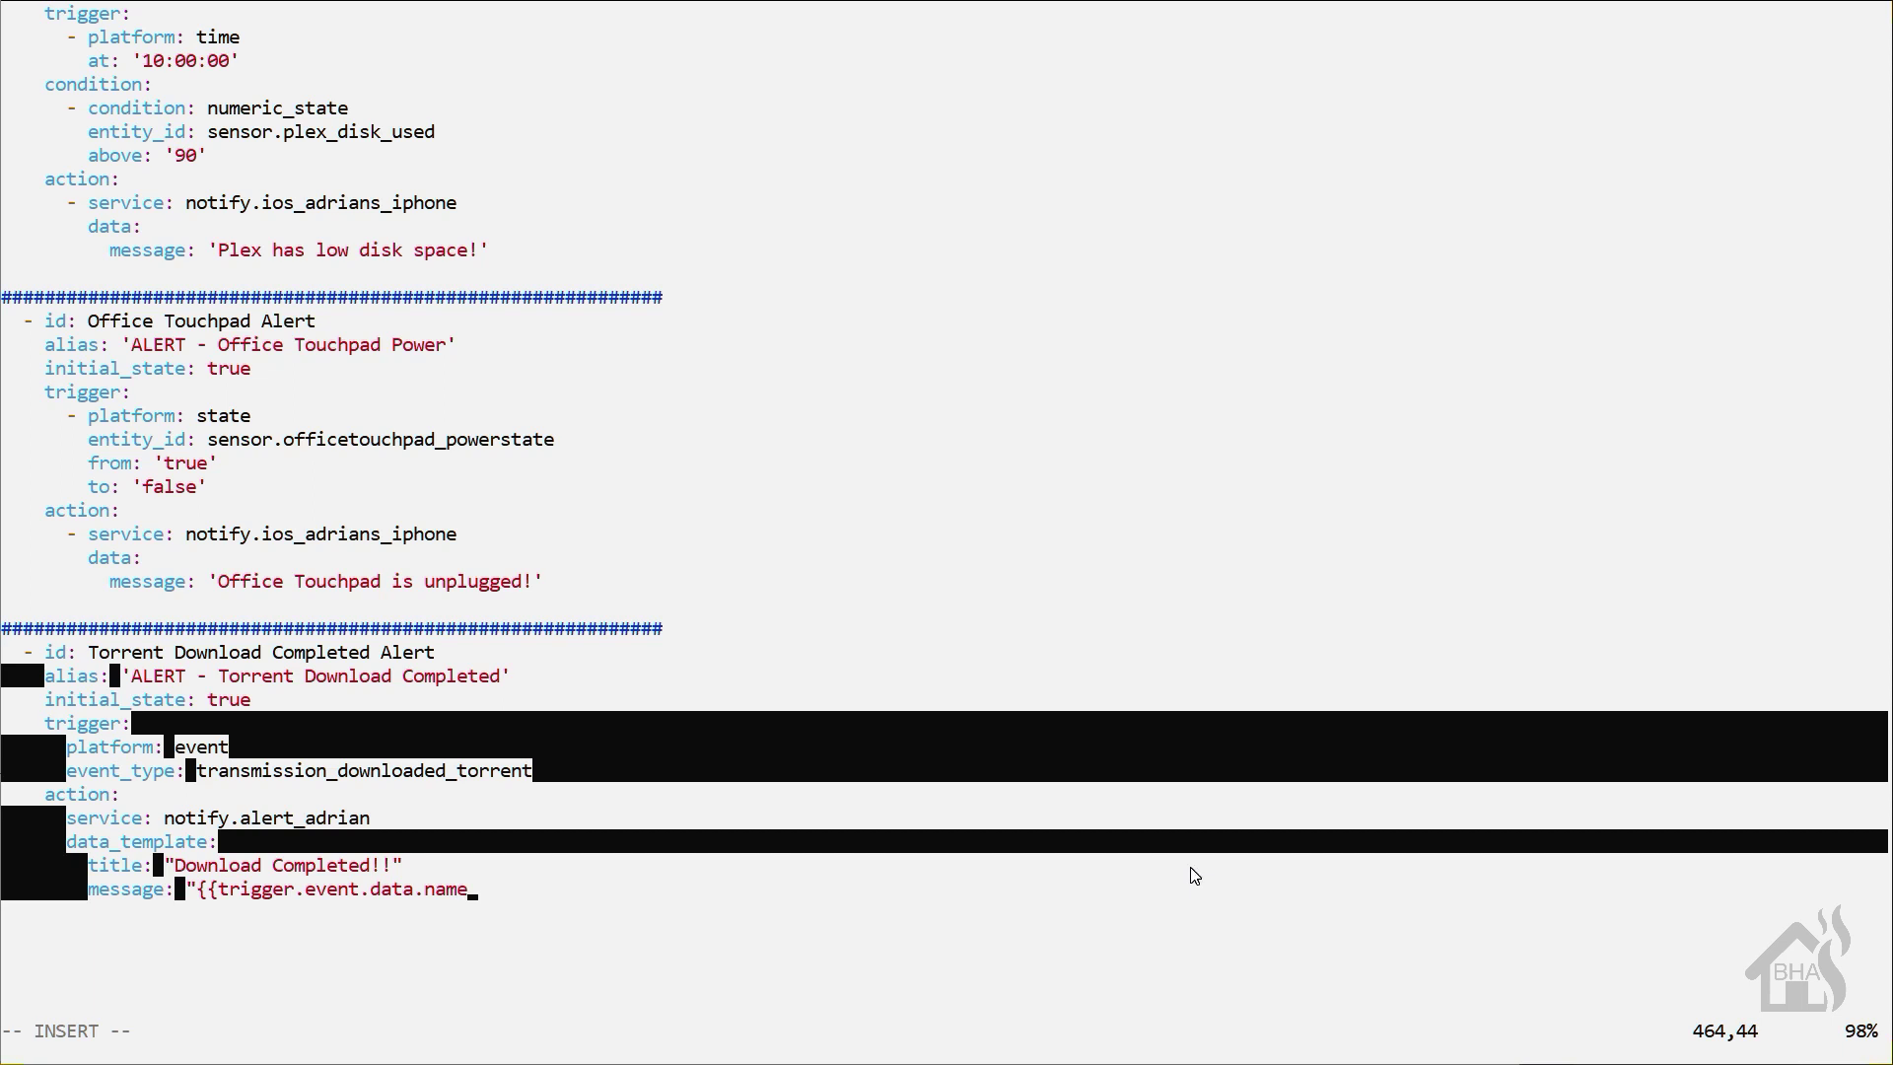
type("}}\"")
Save the alert automations file and quit the editor.
key("Escape")
type(":wq")
key("Return")
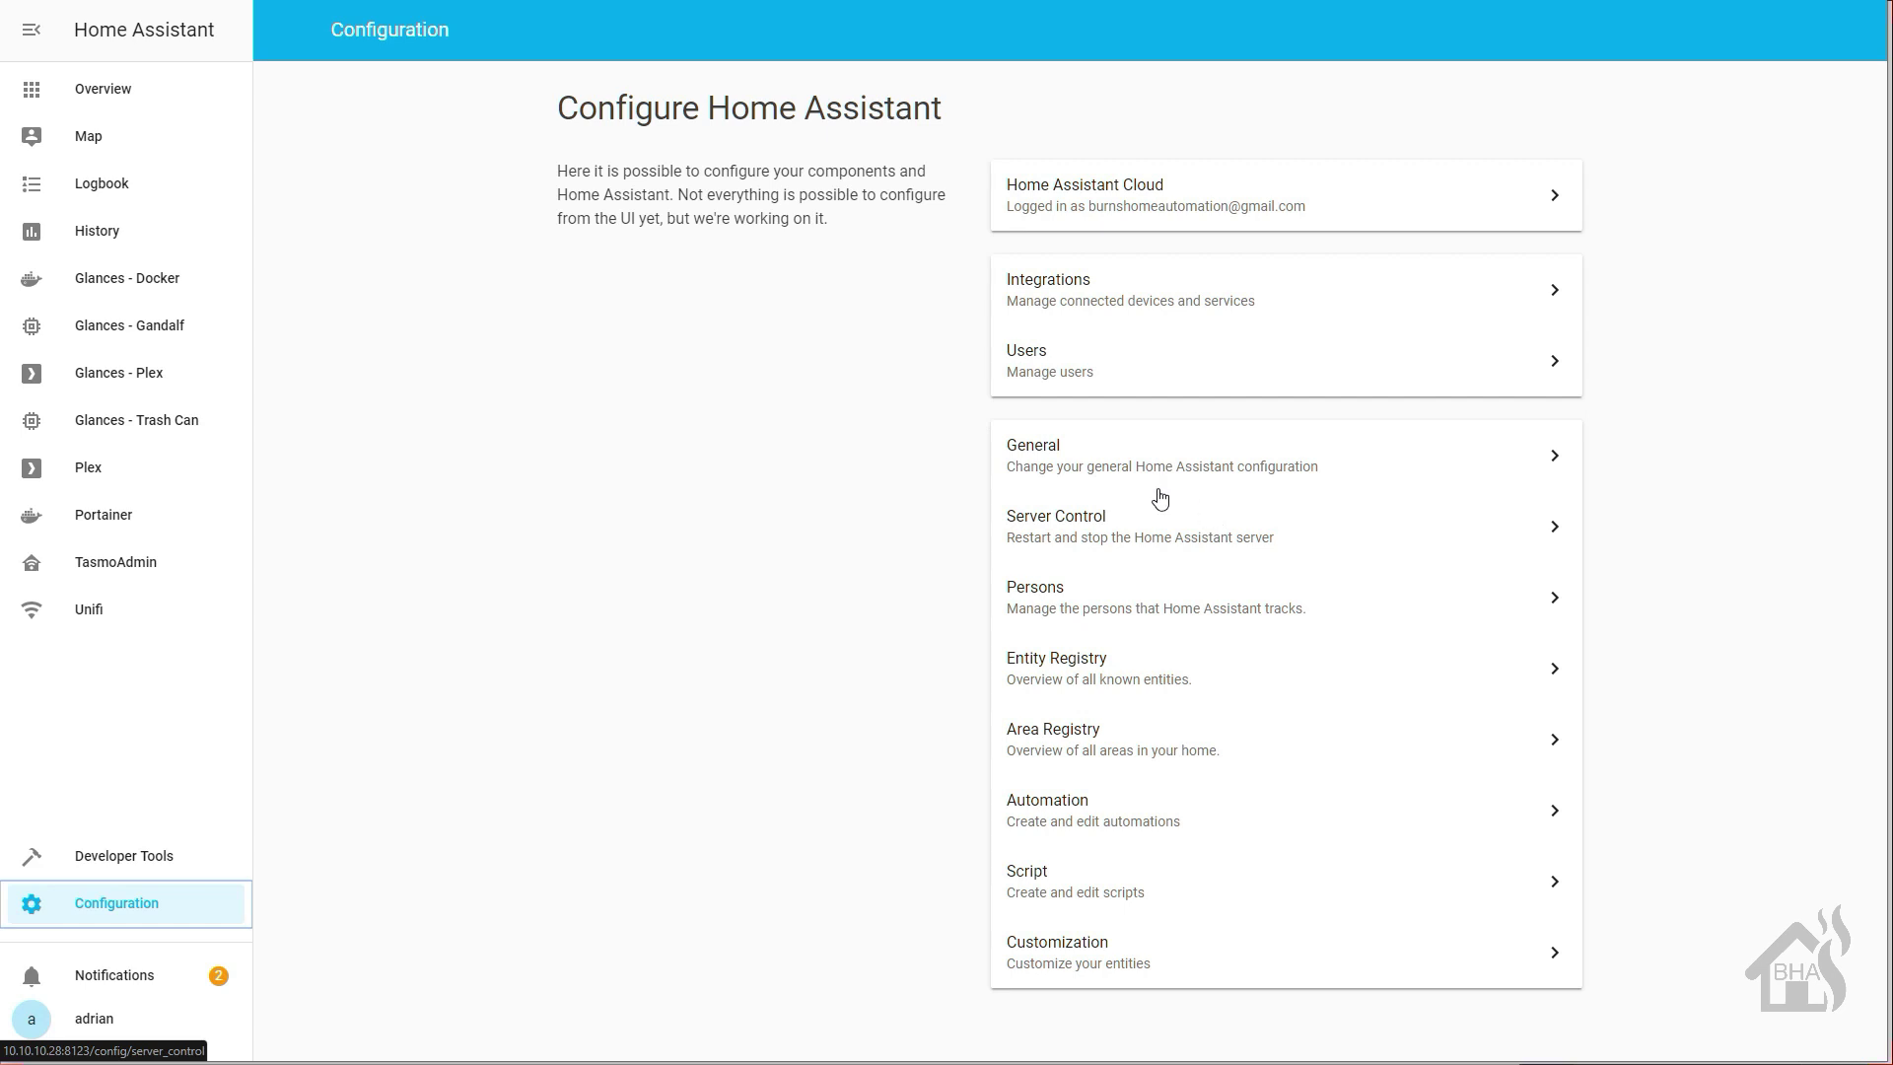
left_click(1116, 514)
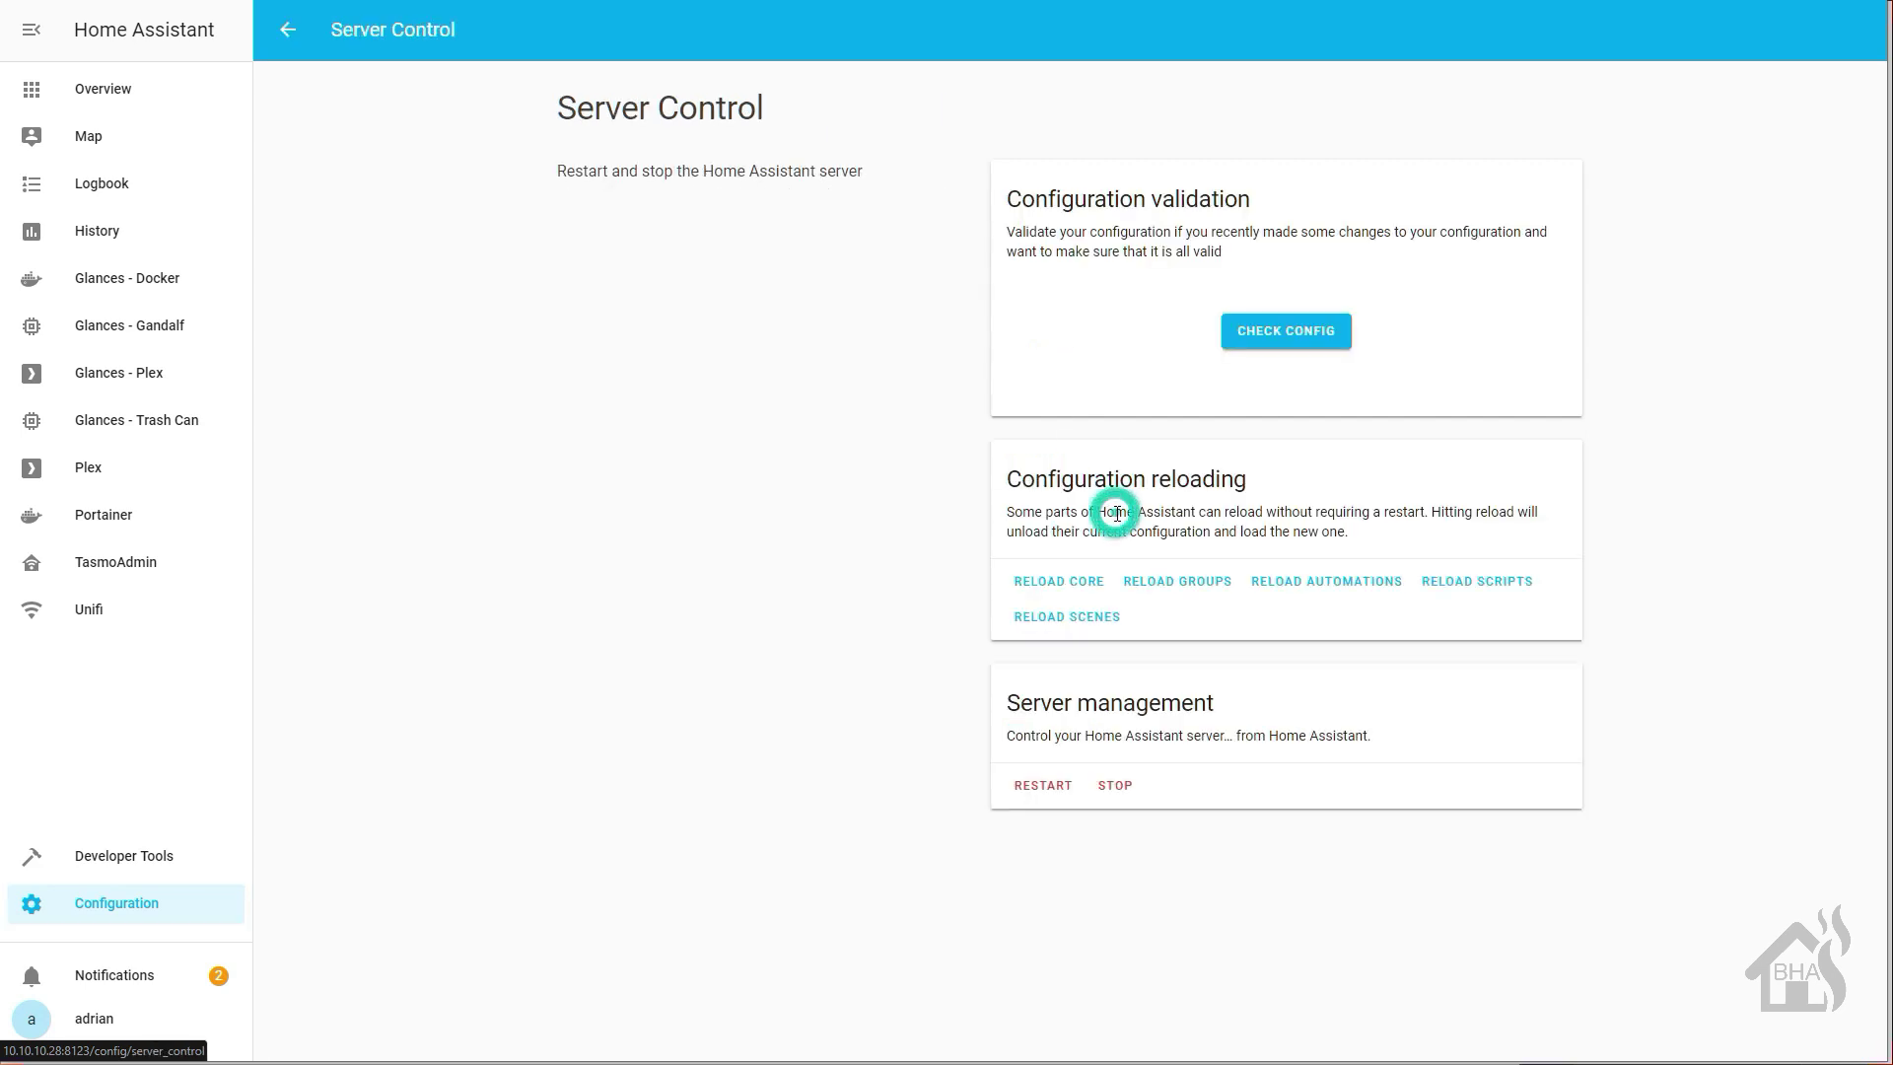
left_click(1280, 339)
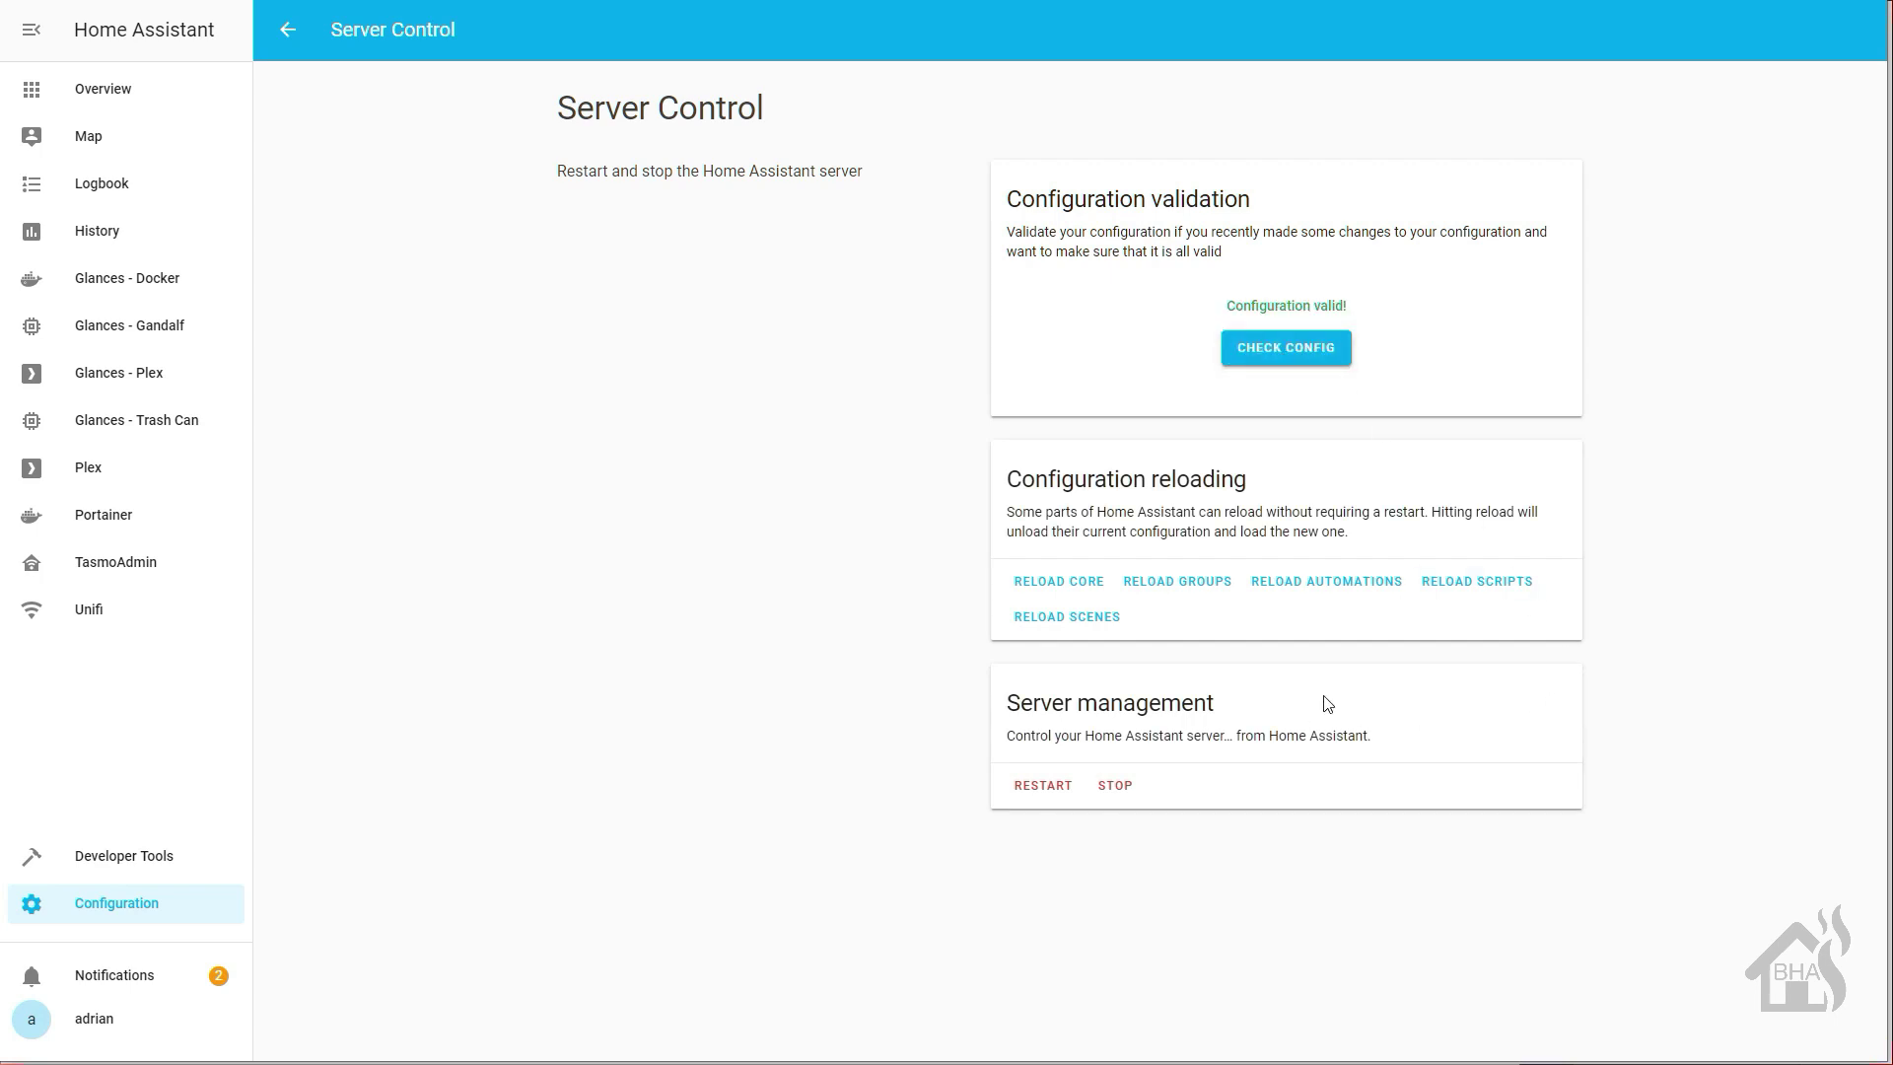
left_click(1301, 578)
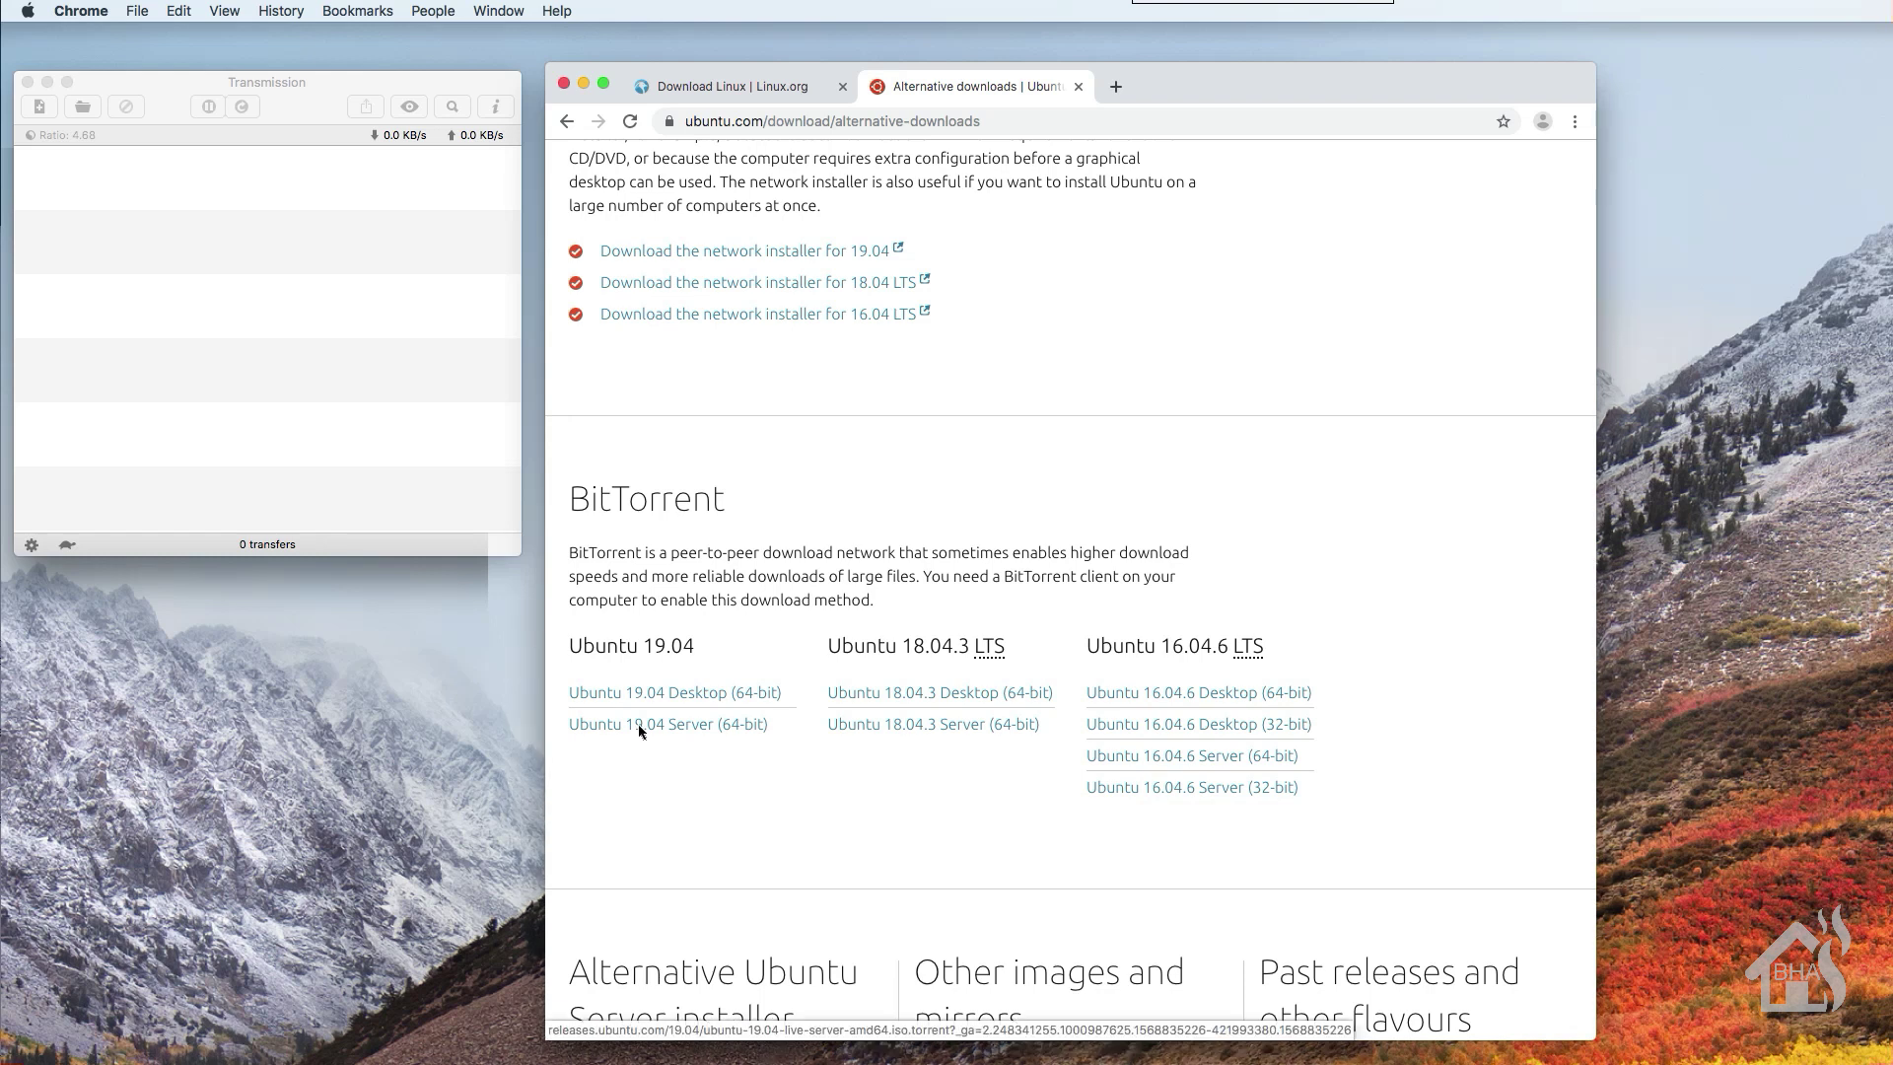
On the Ubuntu alternative downloads page, download the Ubuntu 19.04 Server (64-bit) torrent and open the downloaded file.
left_click(636, 725)
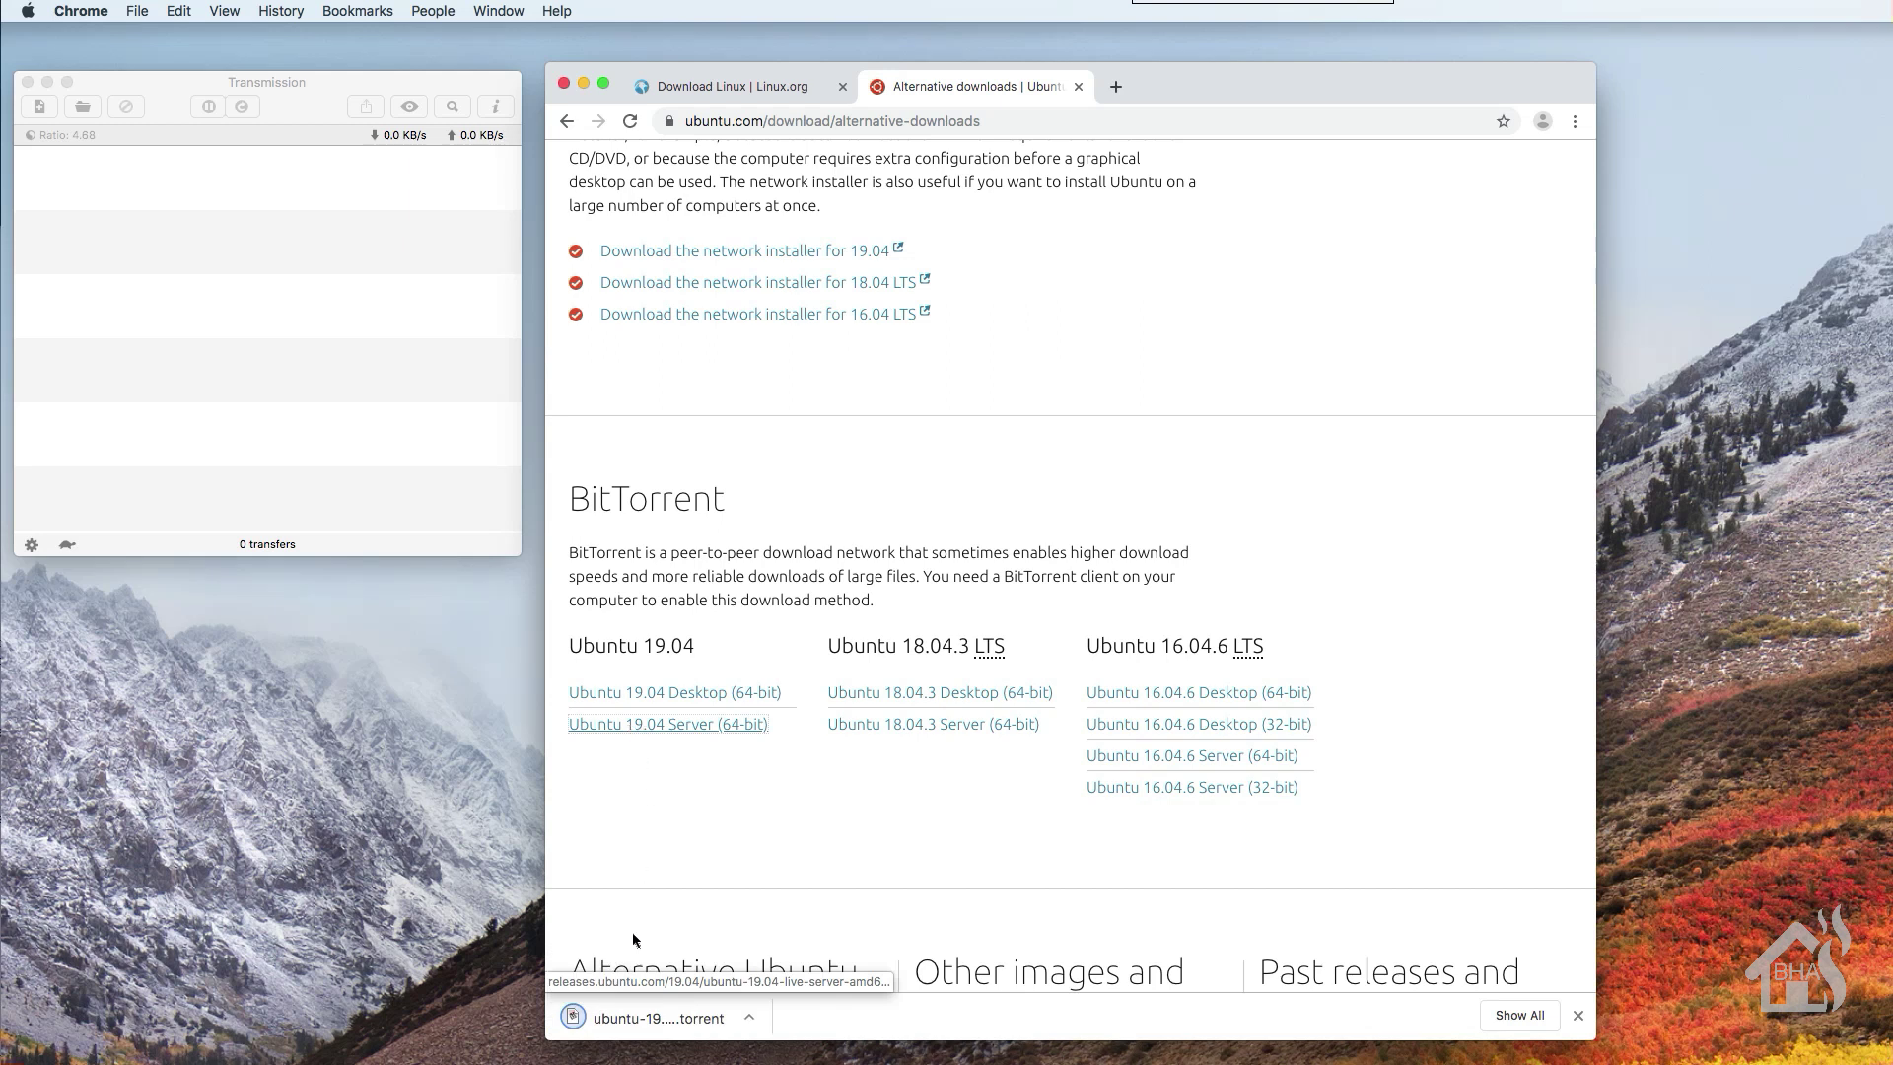
left_click(647, 1015)
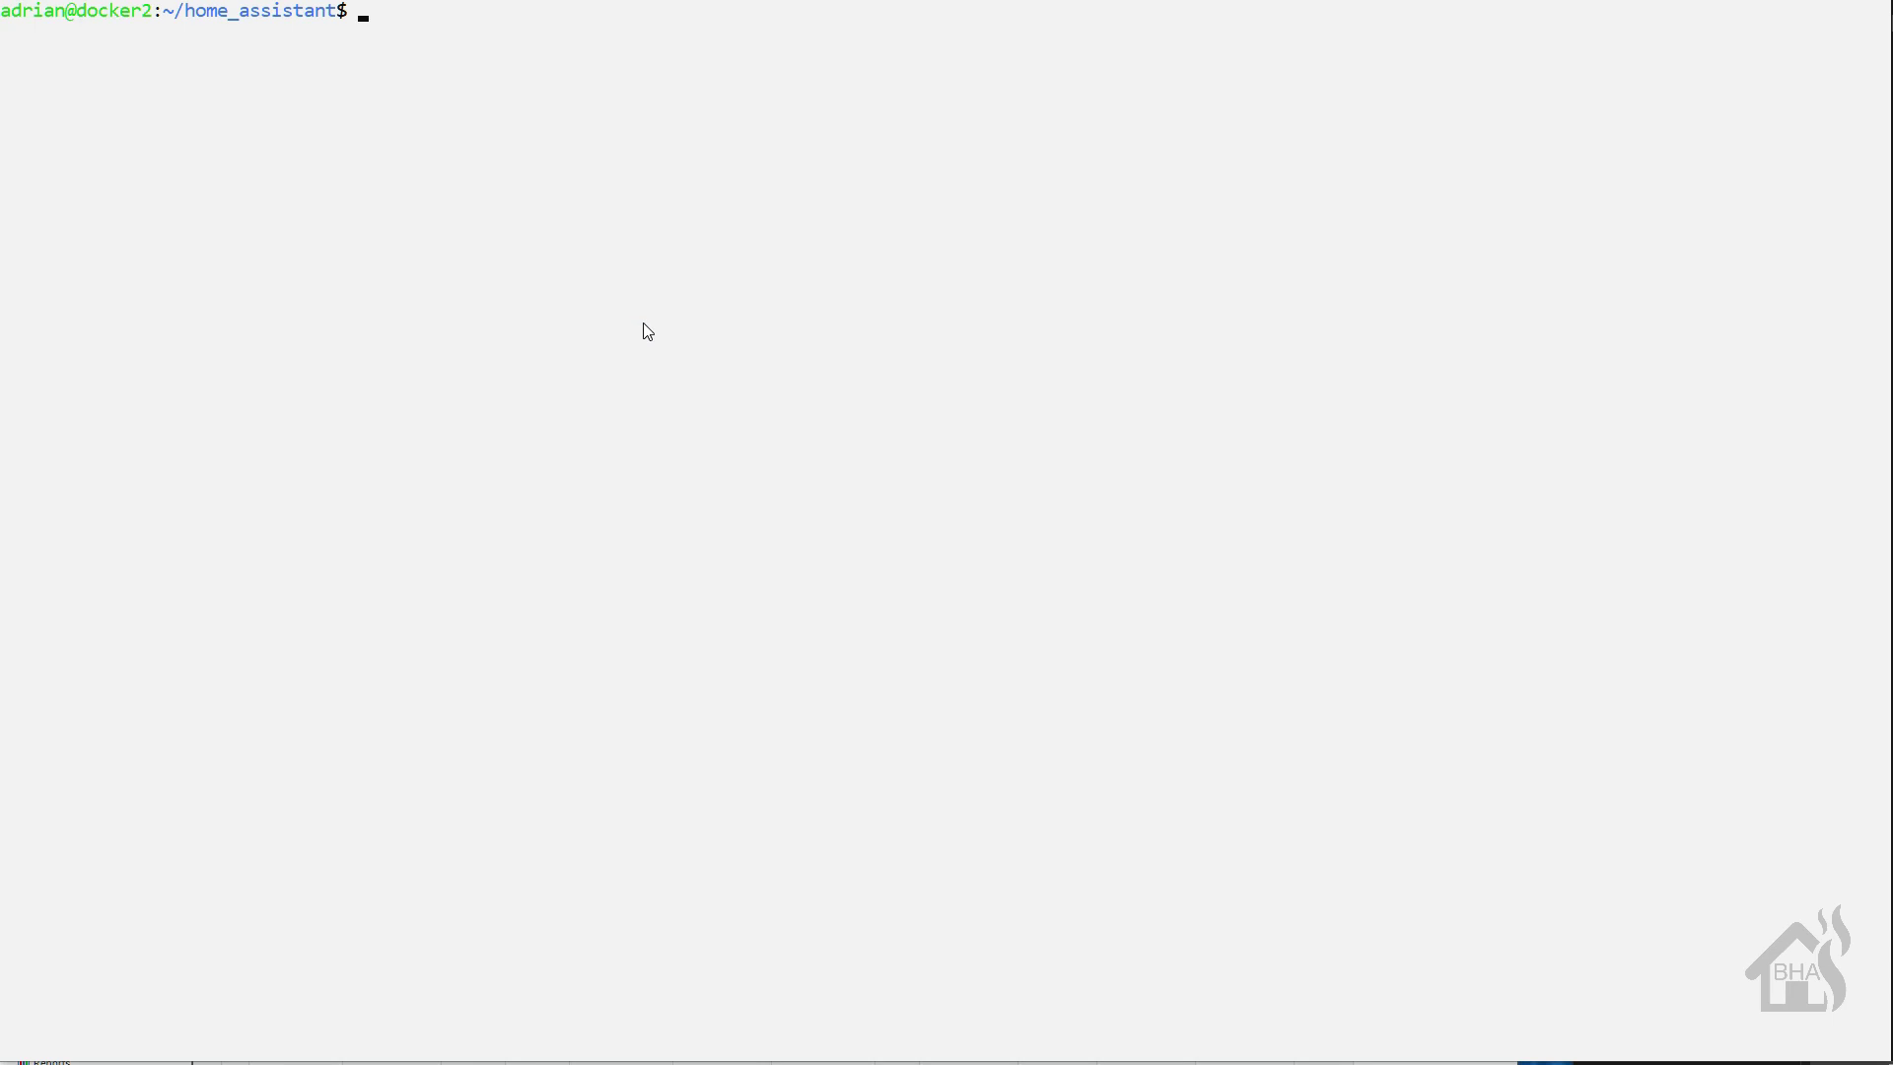
In the terminal, open panel_iframe.yaml with sudo vi, entering the sudo password.
type("sudo vi pan")
key("Tab")
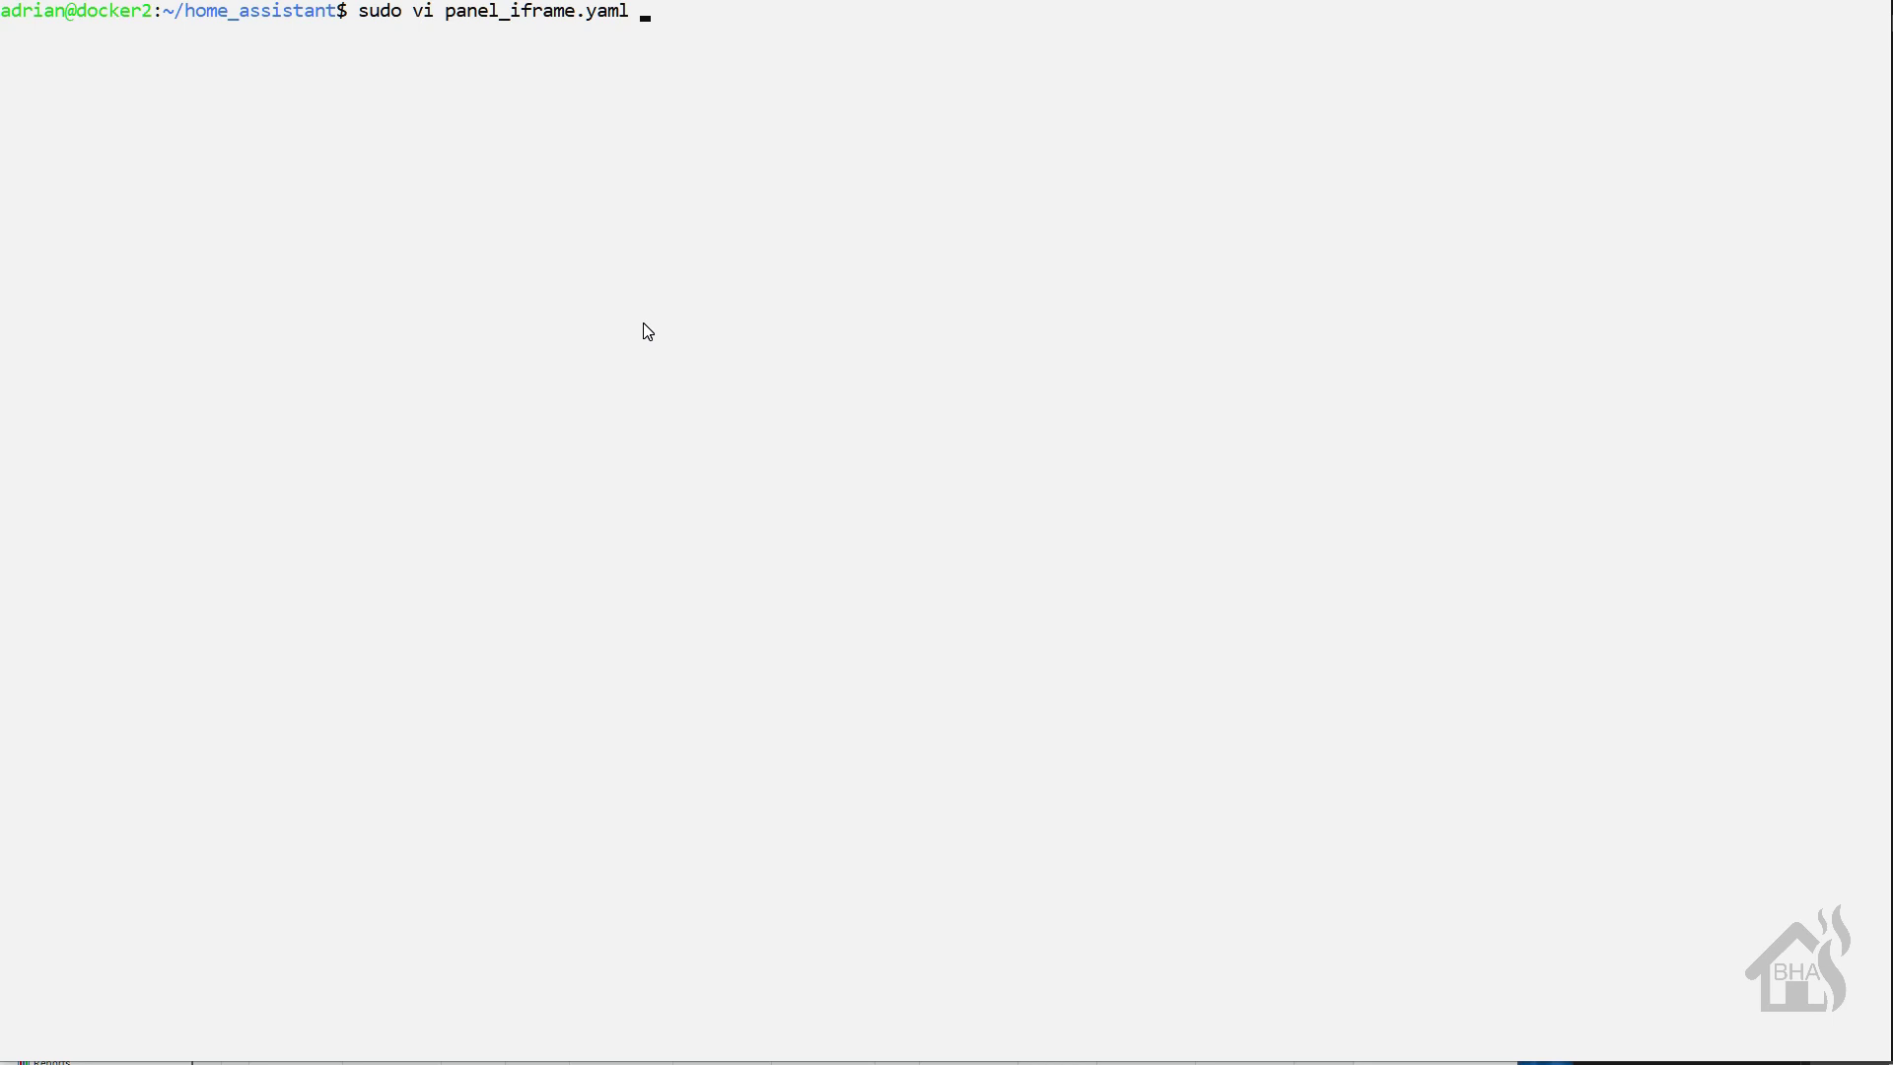
key("Return")
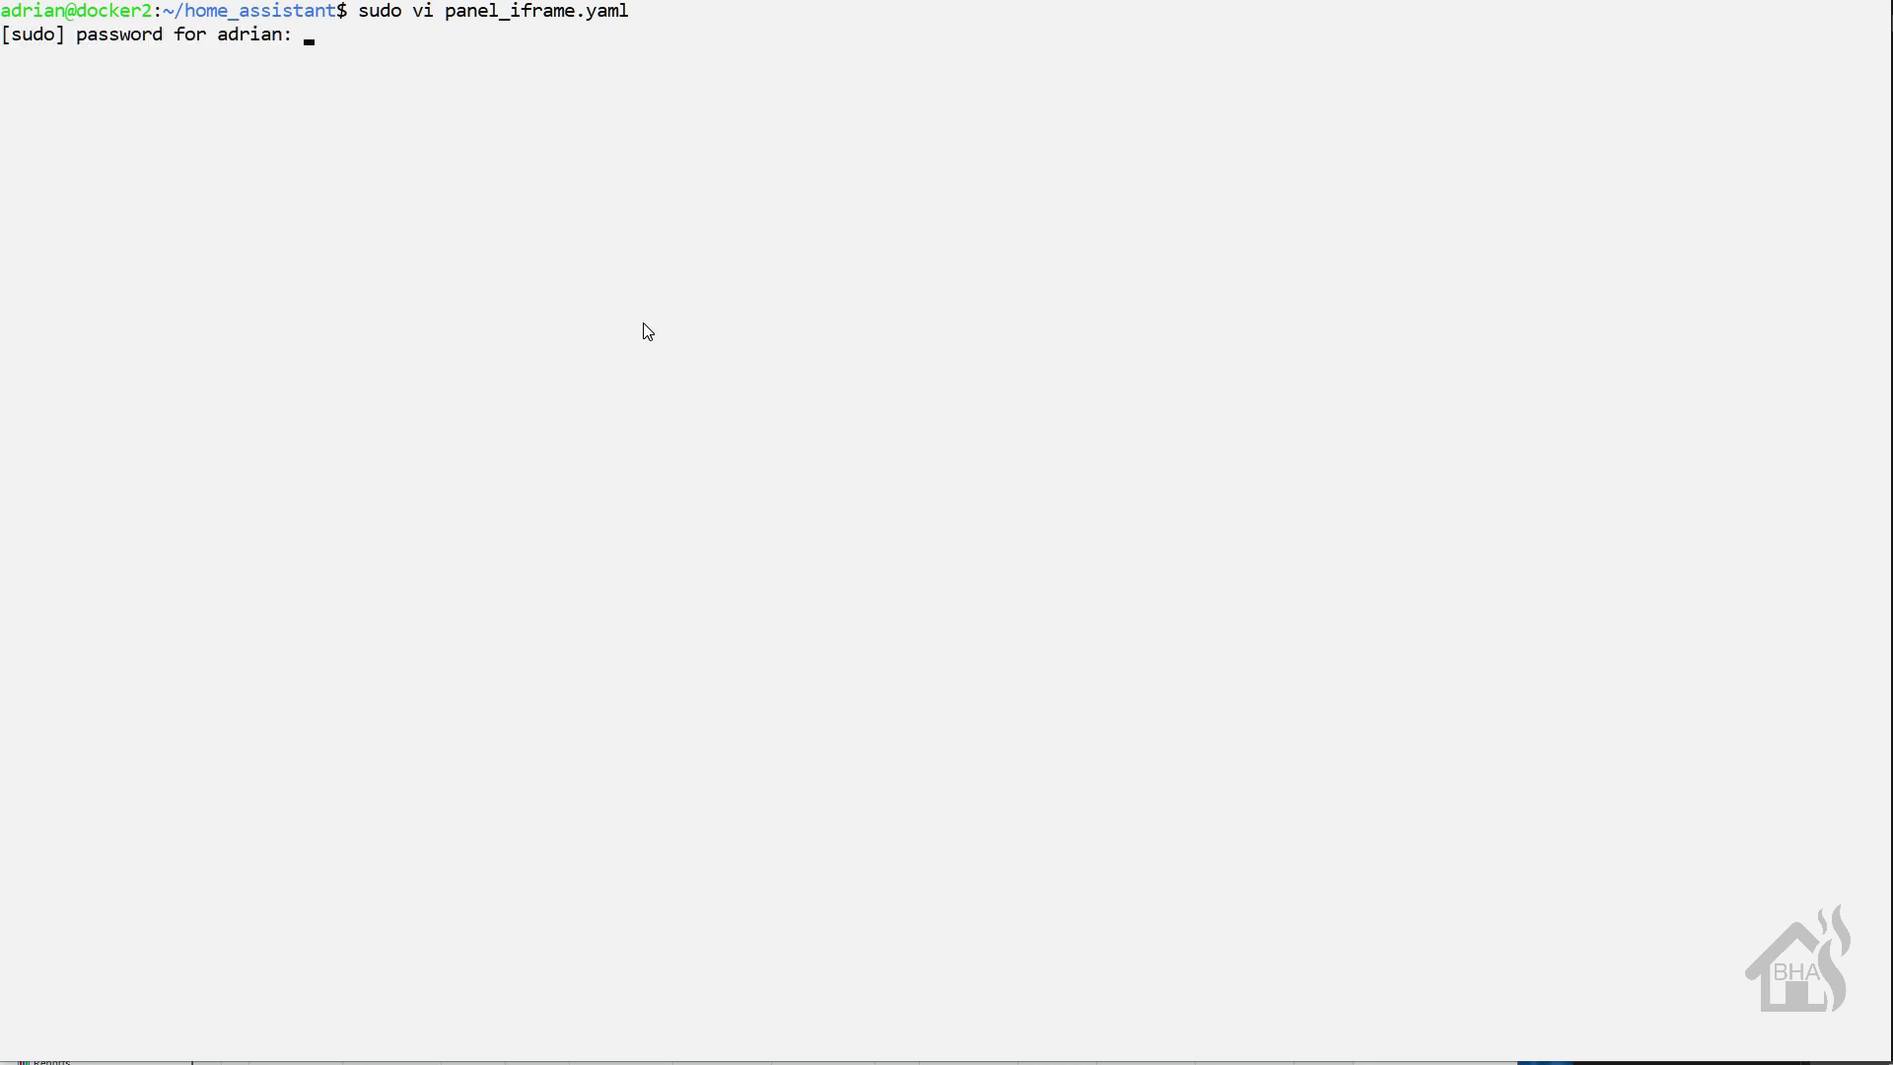
key("Return")
Insert three blank lines after the docker_glances entry at the end of the file and return to the first one.
key("i")
key("Right")
key("Right")
key("Right")
key("Right")
key("Right")
key("Right")
key("Right")
key("Right")
key("Right")
key("Right")
key("Right")
key("Right")
key("Right")
key("Right")
key("Right")
key("Right")
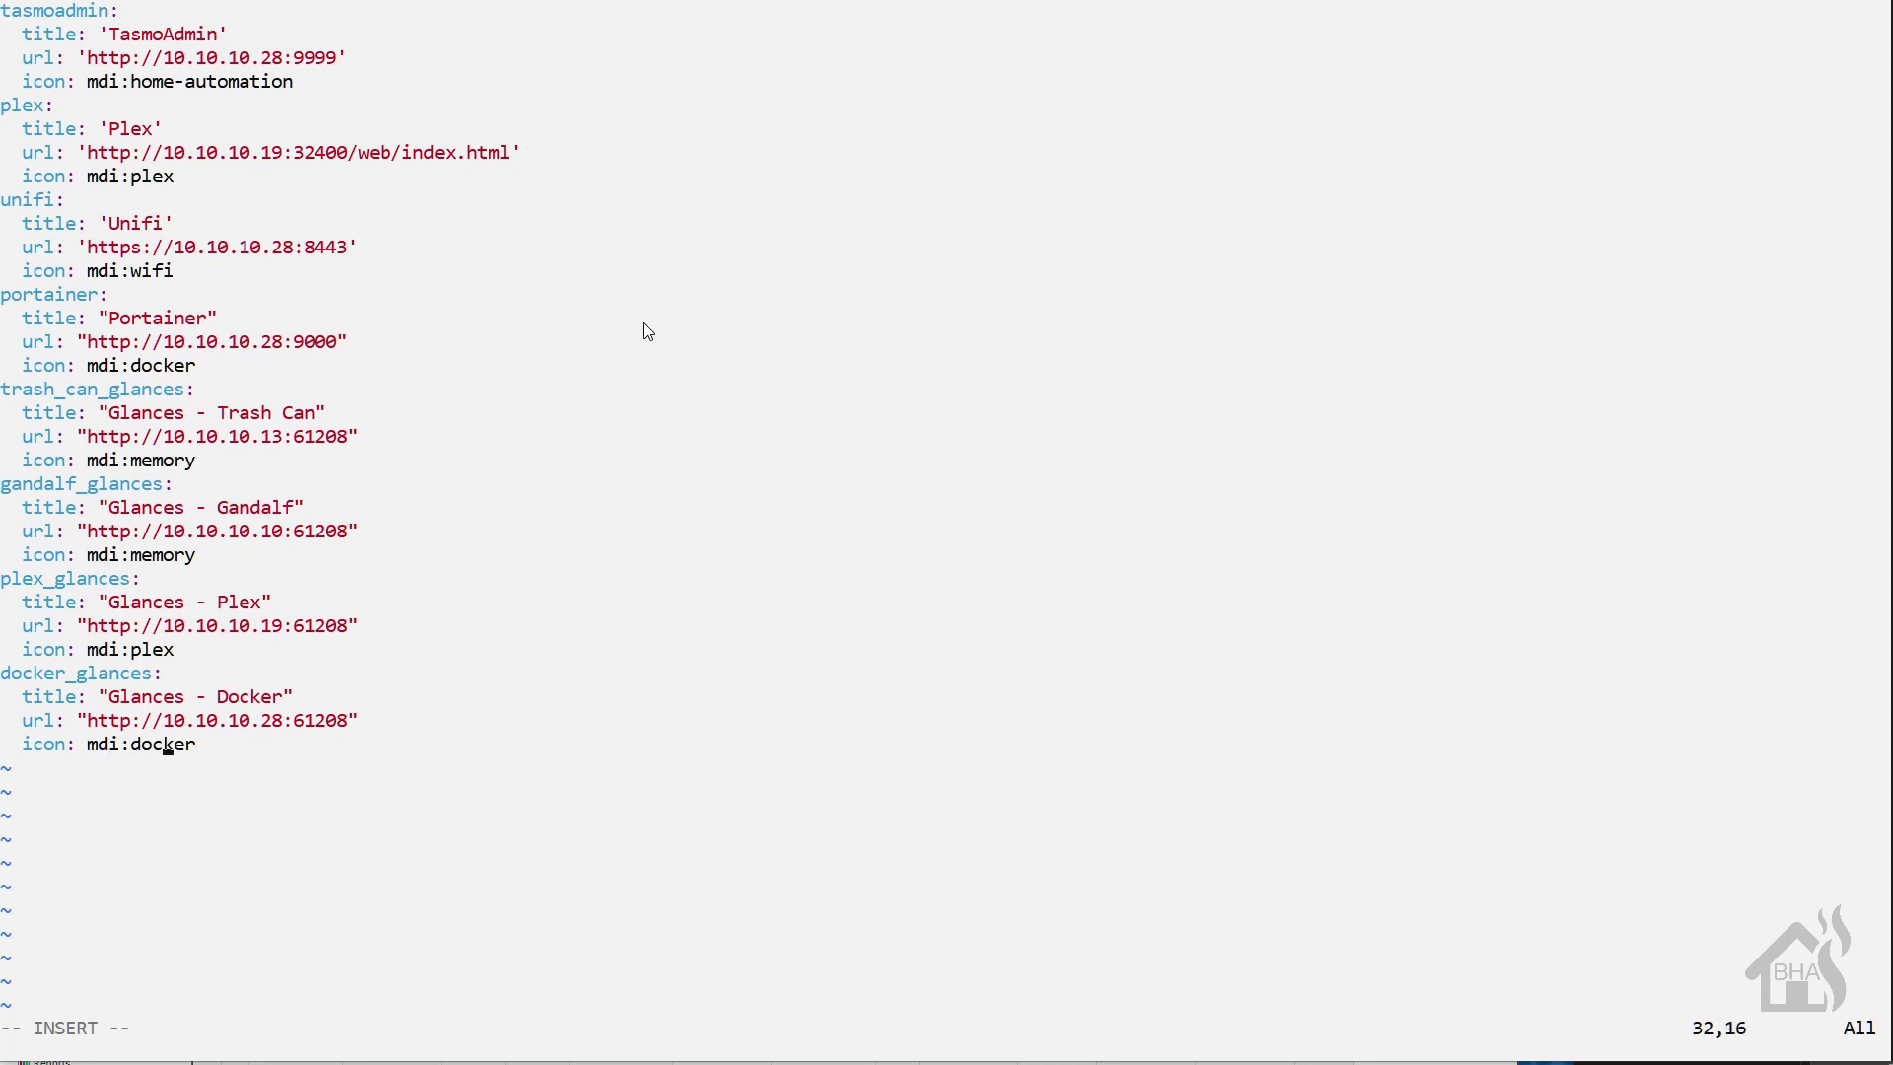
key("Return")
key("Return")
key("Return")
key("Up")
key("Up")
Add a transmission entry below docker_glances with the indented title "Transmission".
type("transmission:")
key("Return")
key("BackSpace")
key("BackSpace")
key("BackSpace")
key("BackSpace")
key("BackSpace")
key("BackSpace")
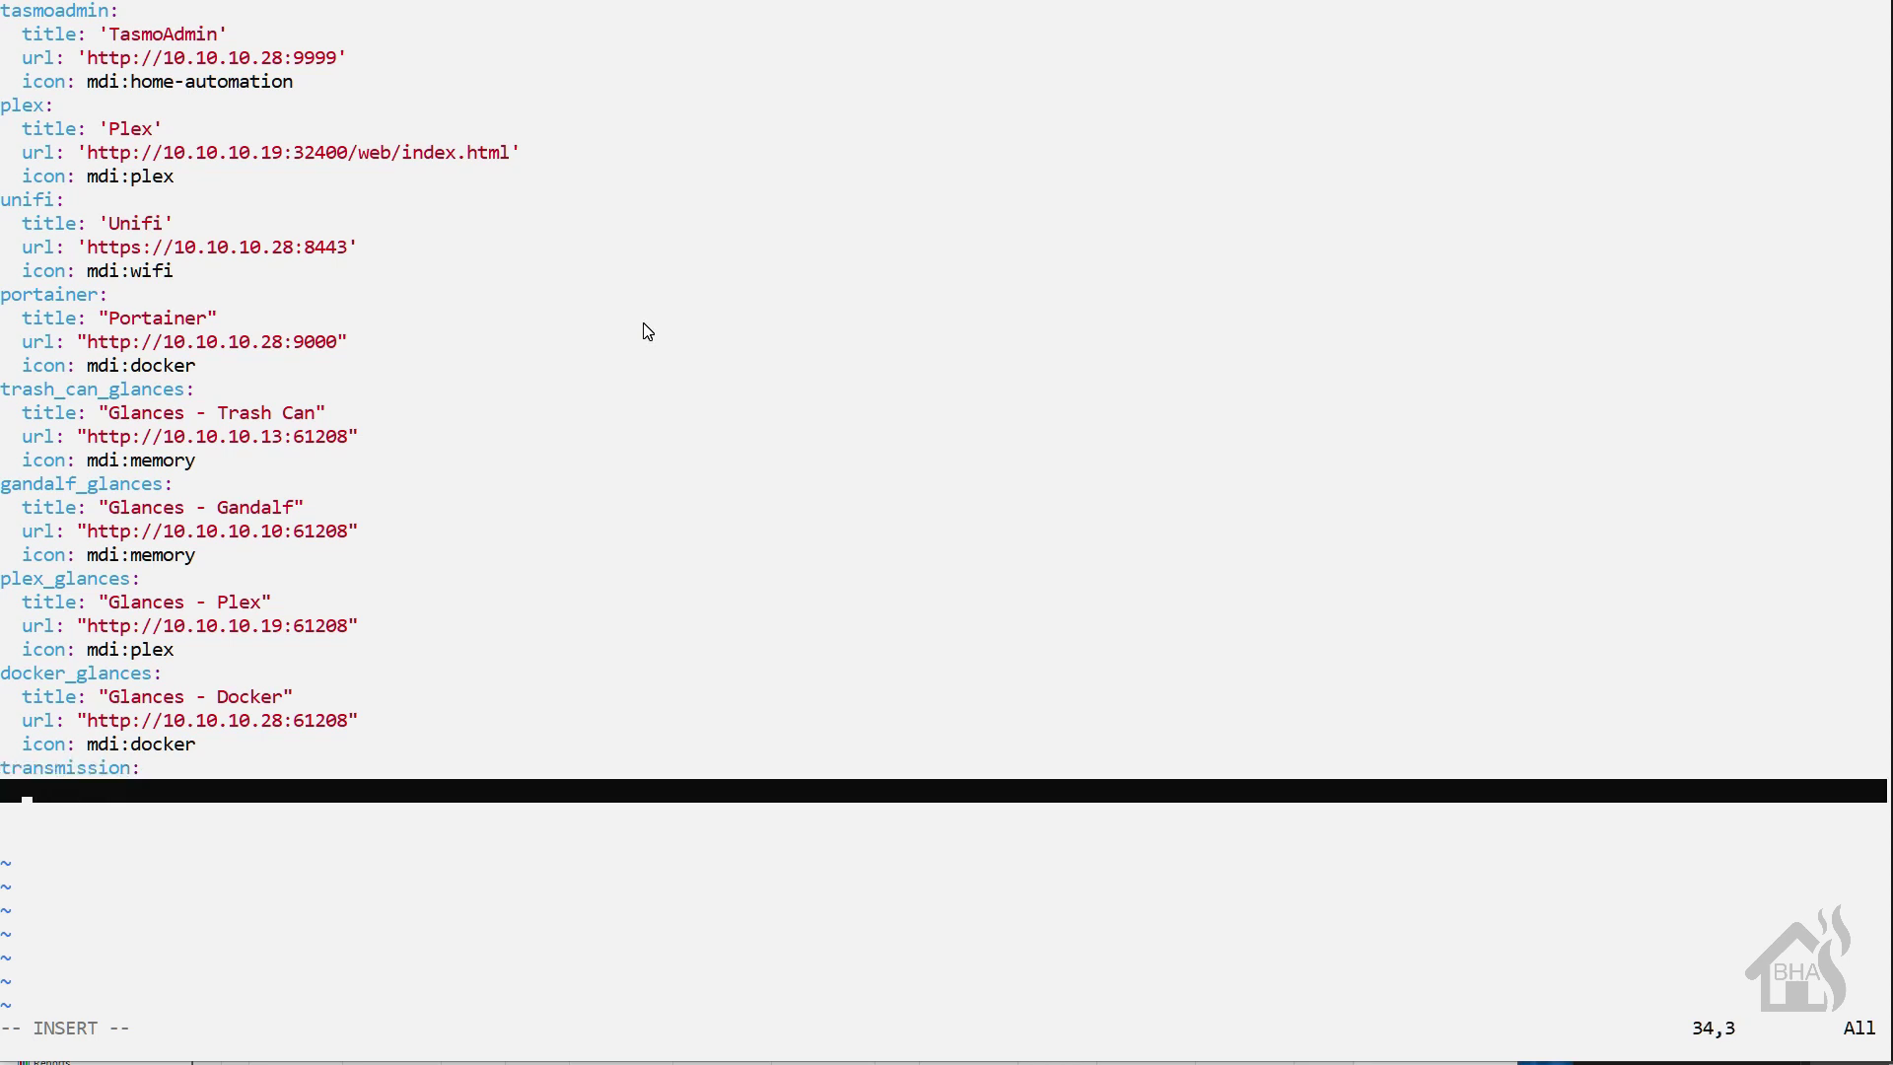
type("title: \"T")
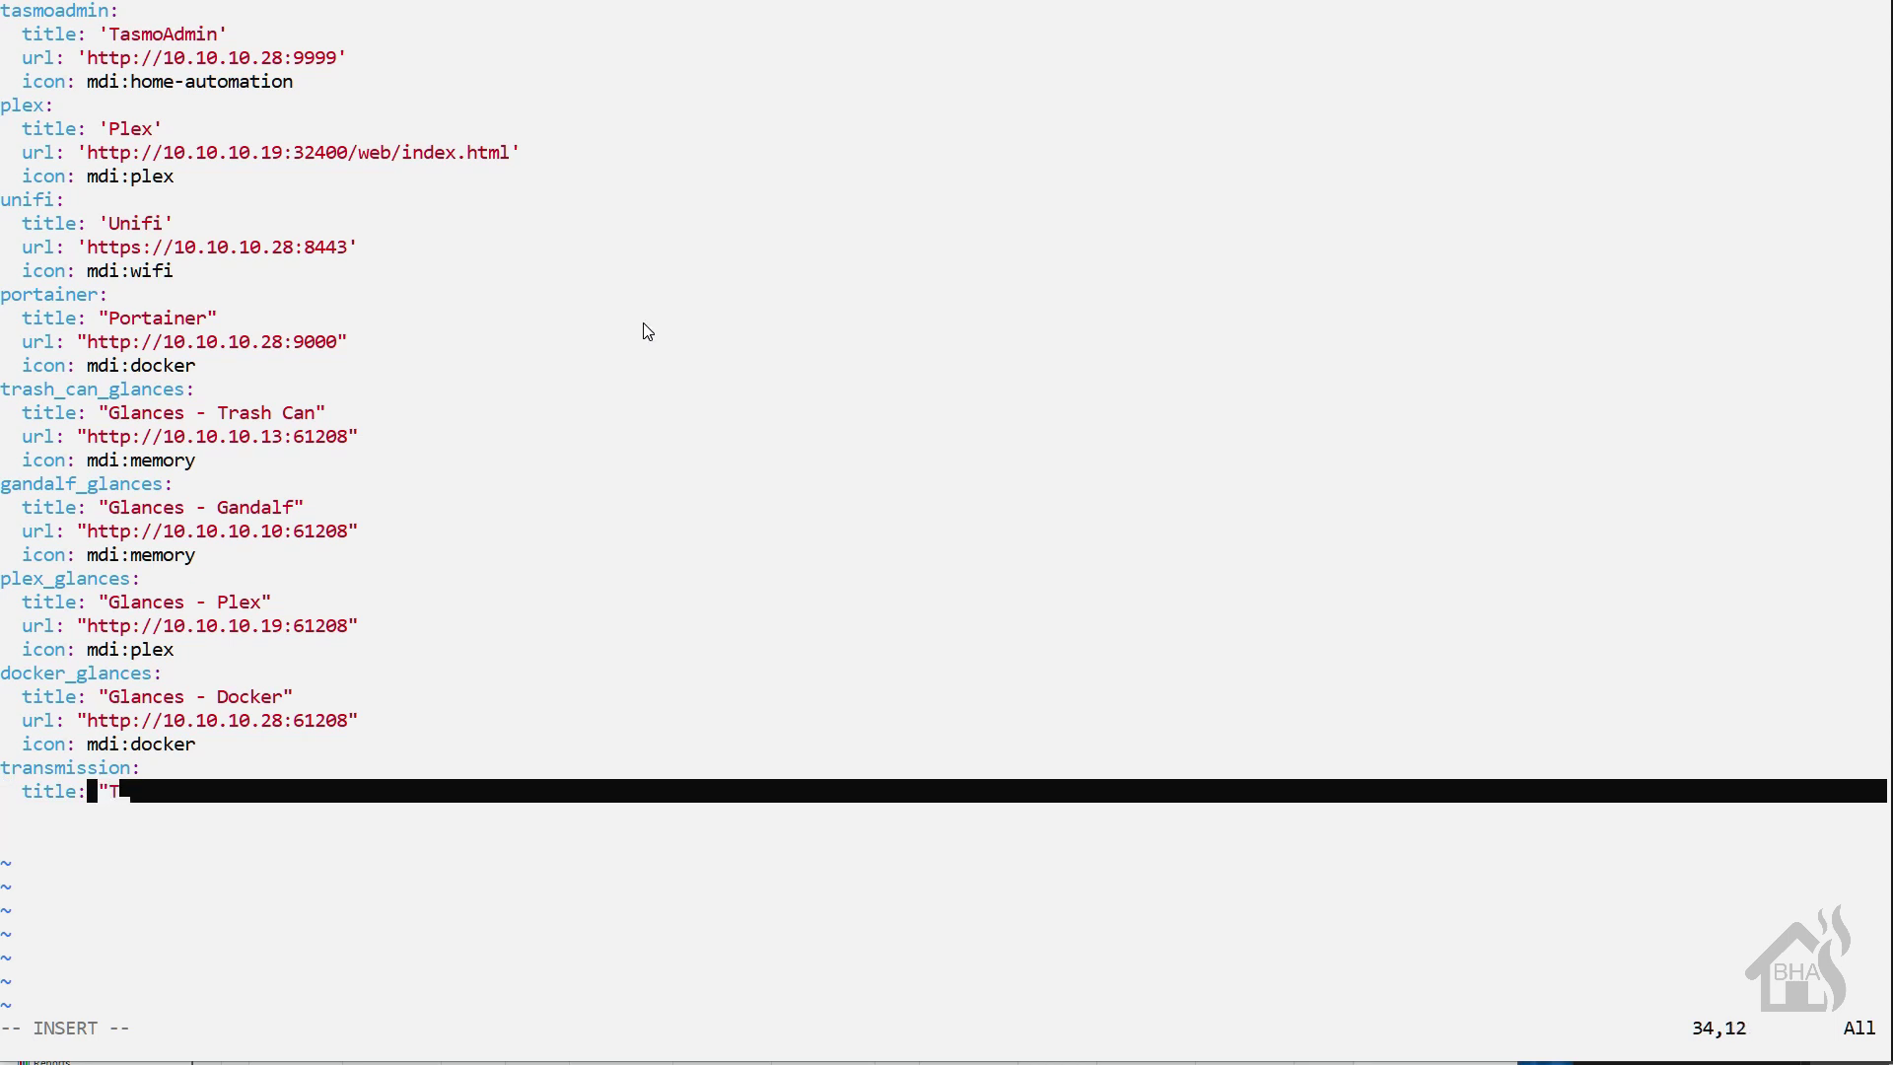
type("ransmission")
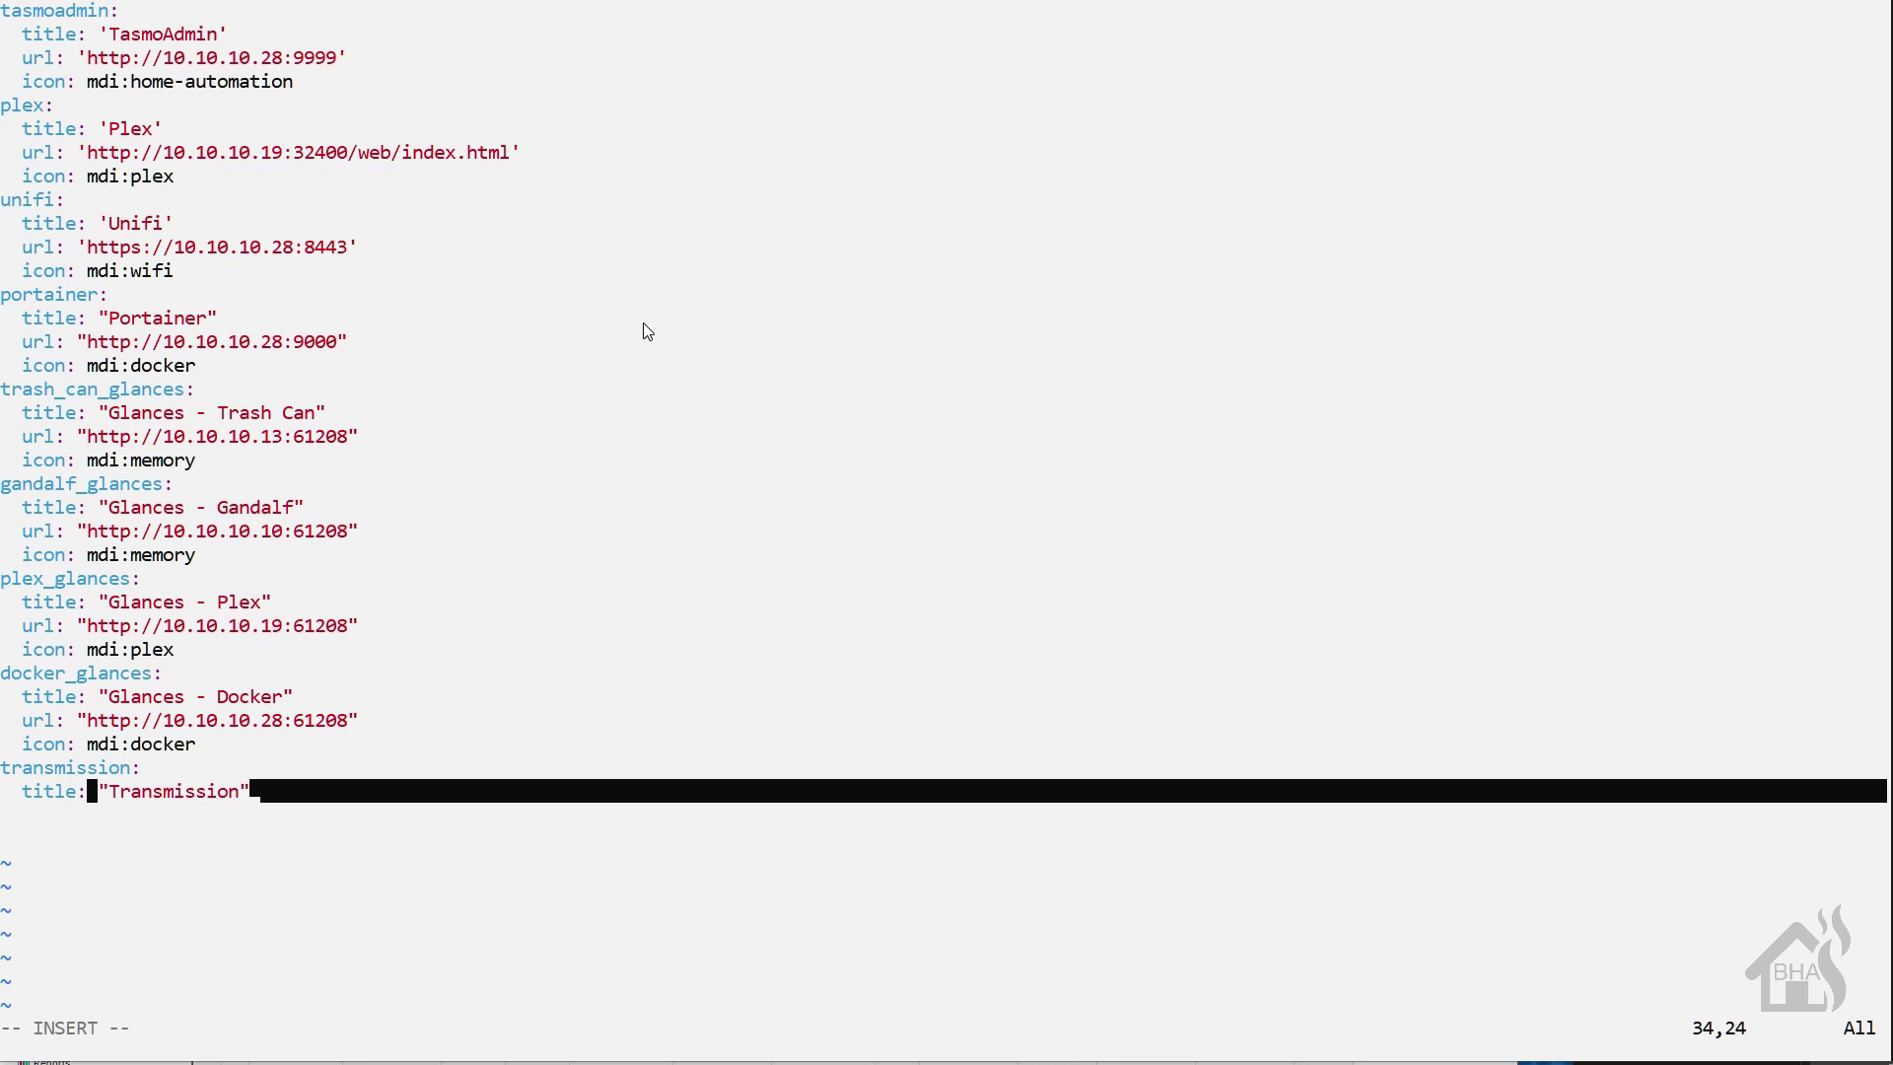
key("Return")
type("url")
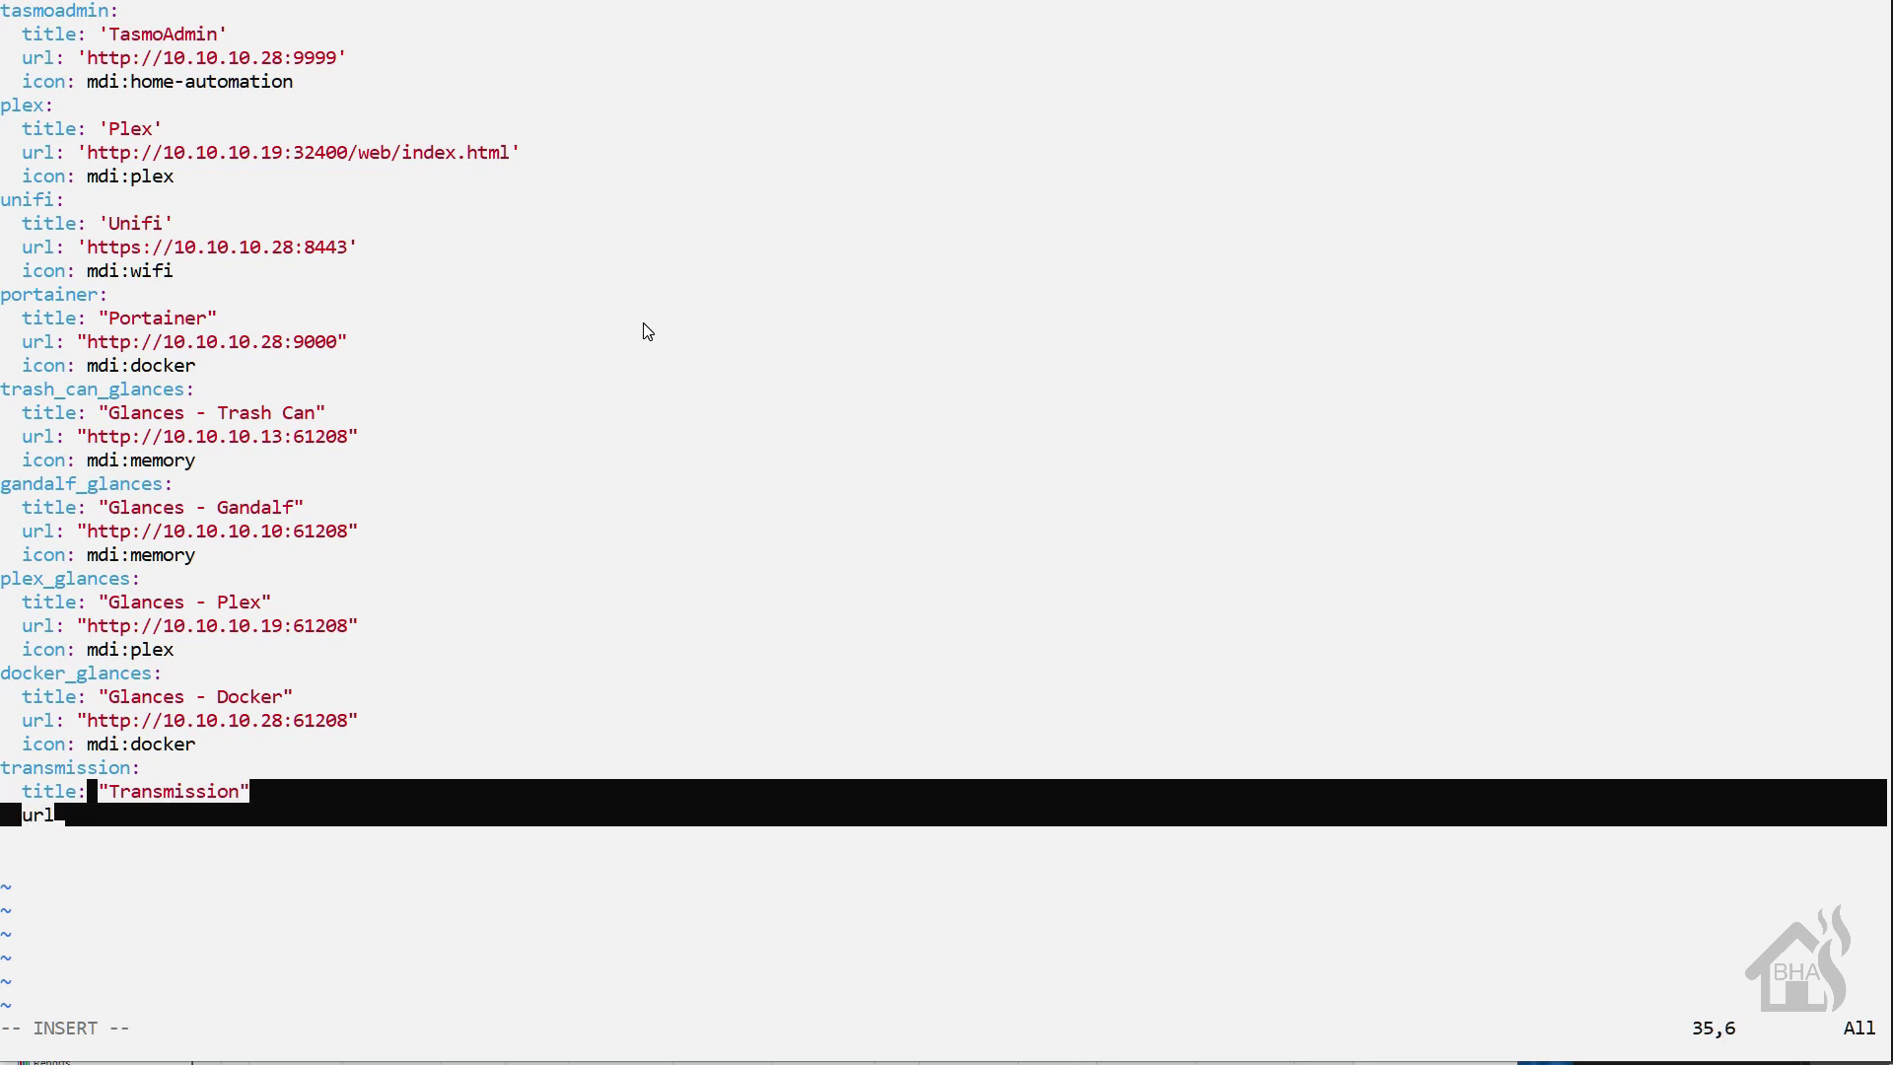
type(": \"http://10")
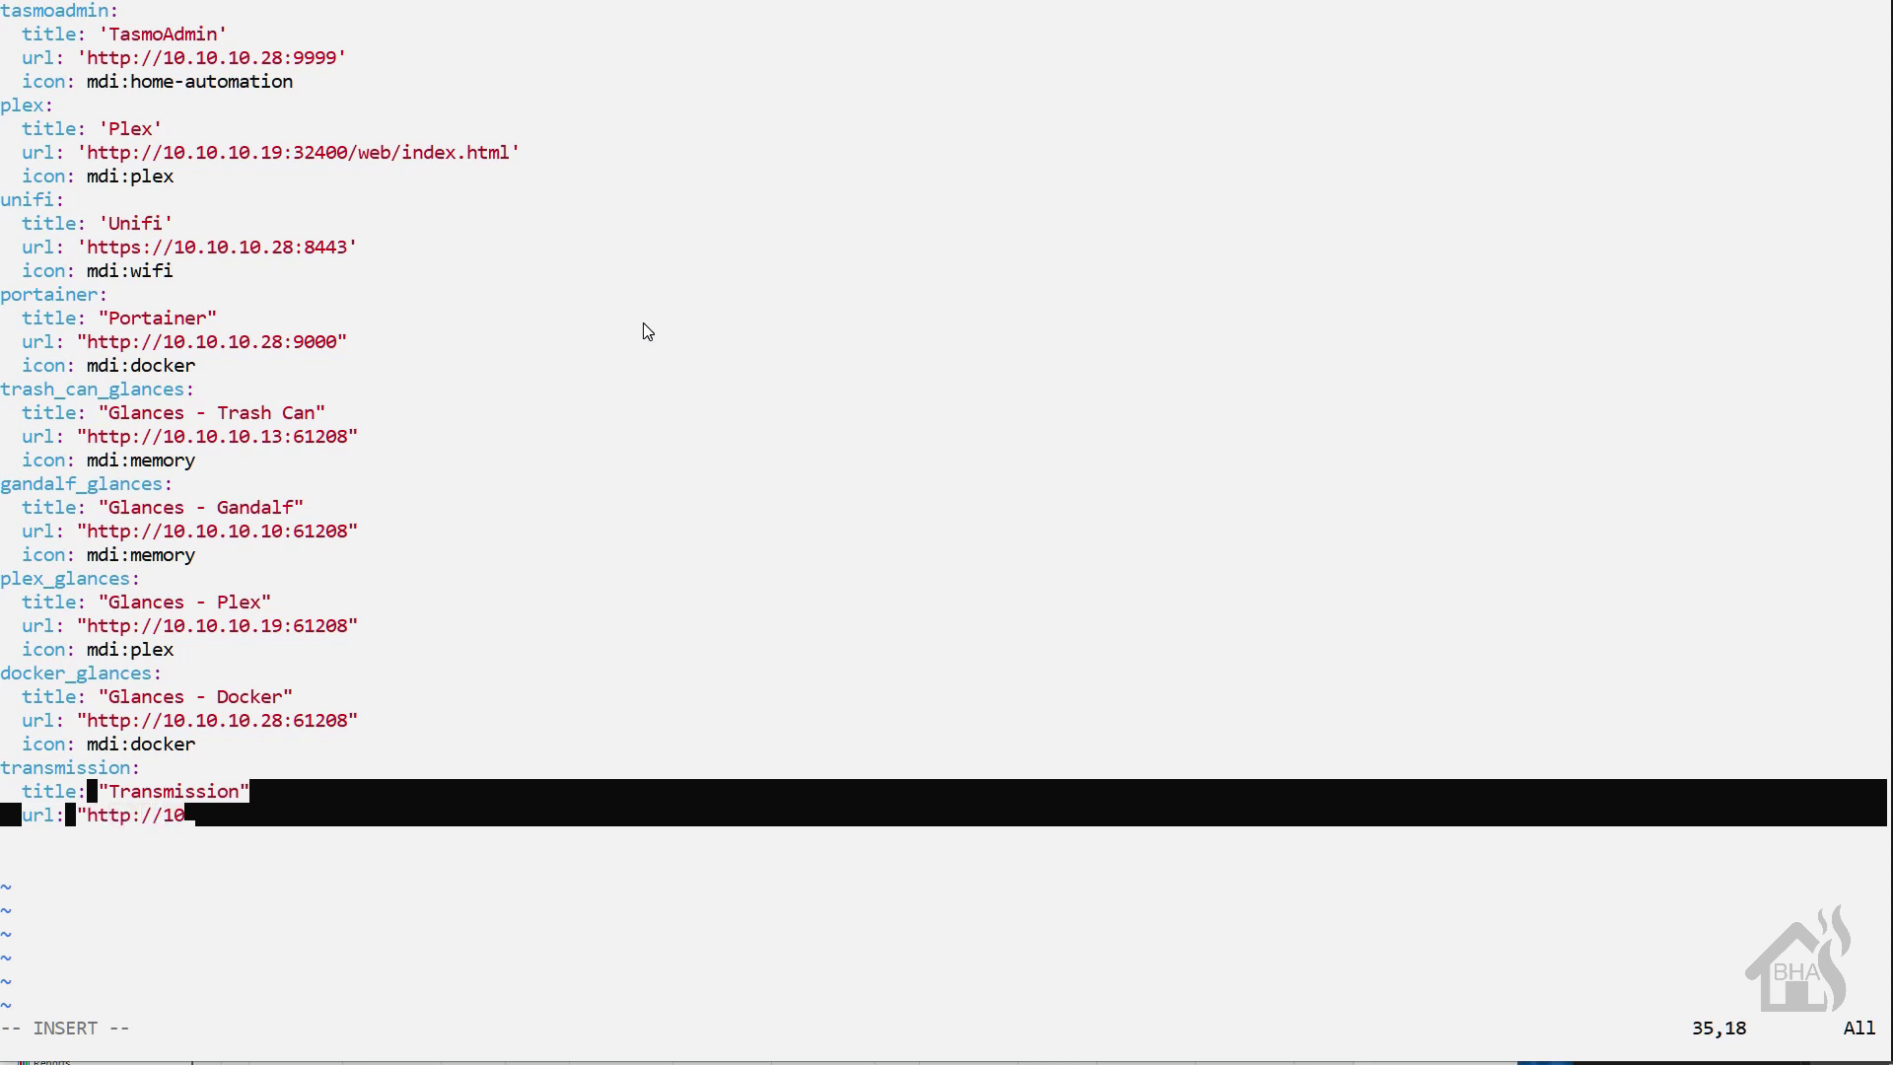
type(".10.10.20:")
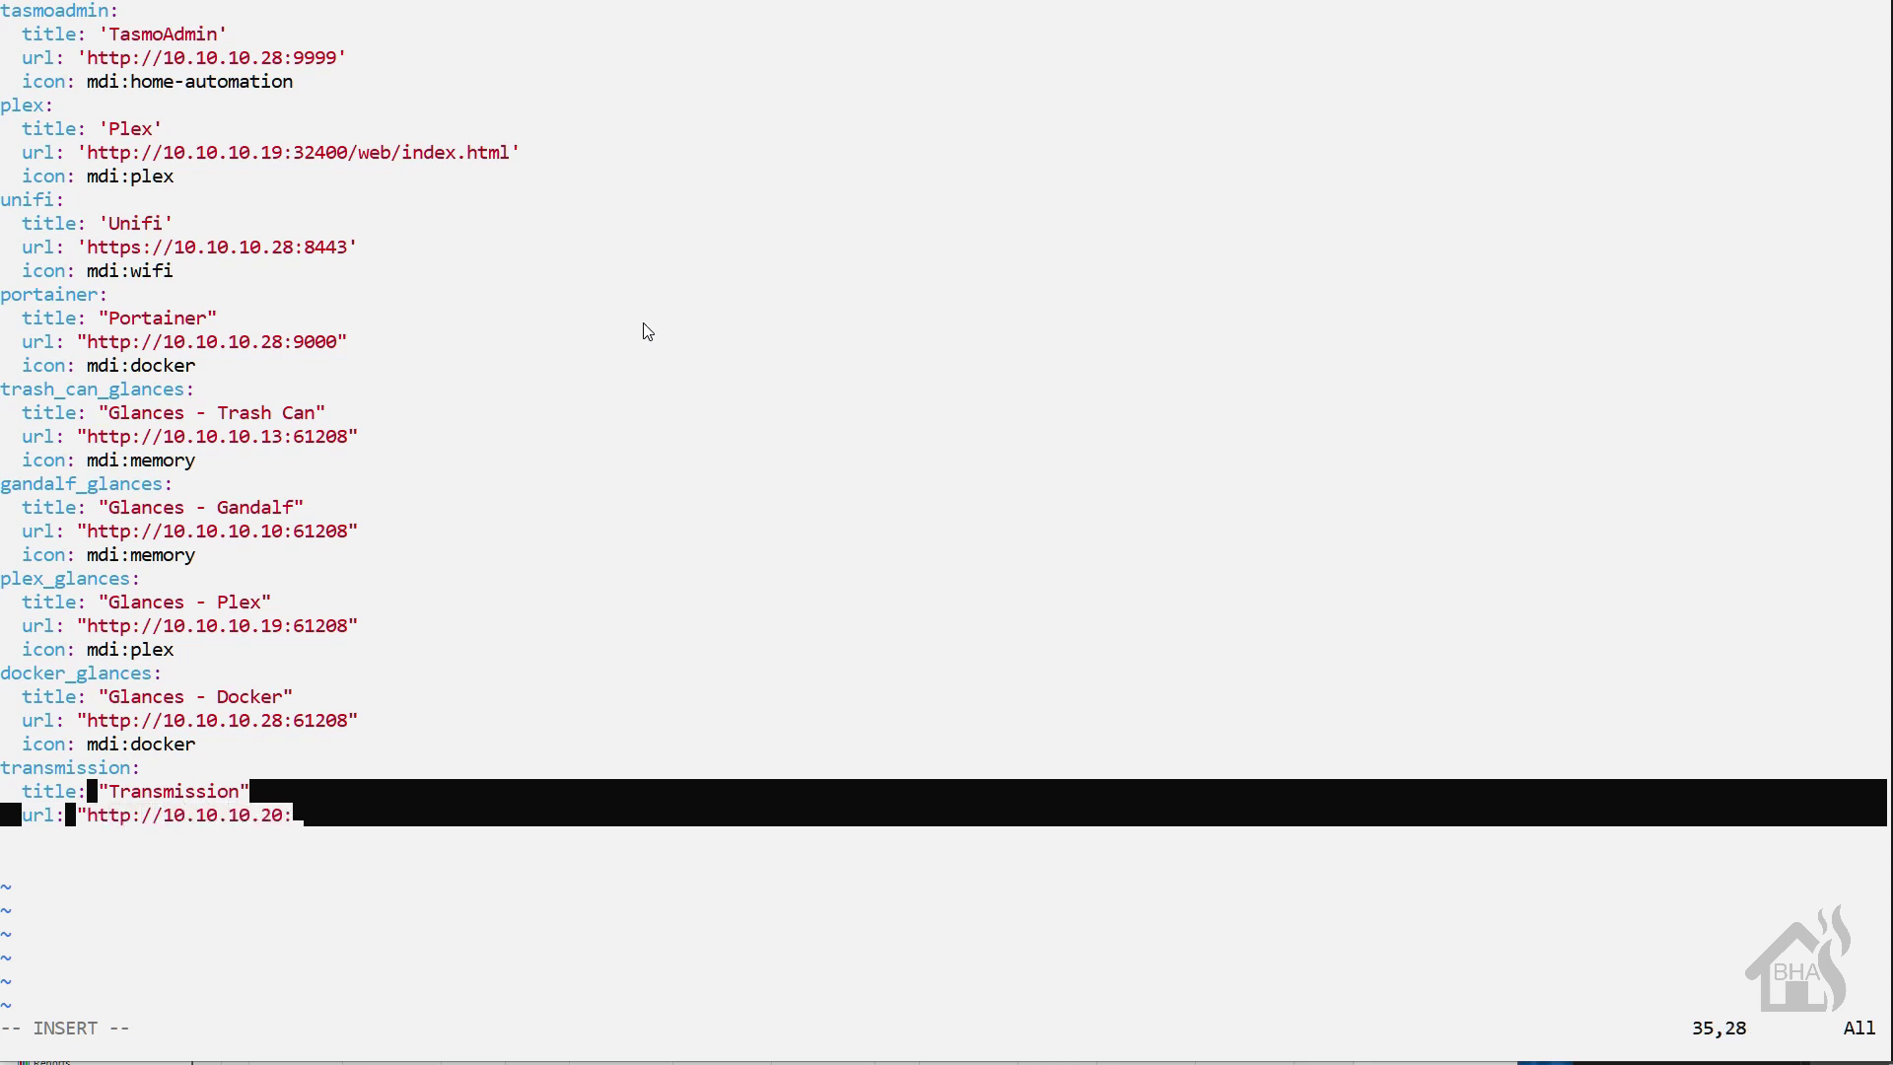
type("9091\"")
key("Return")
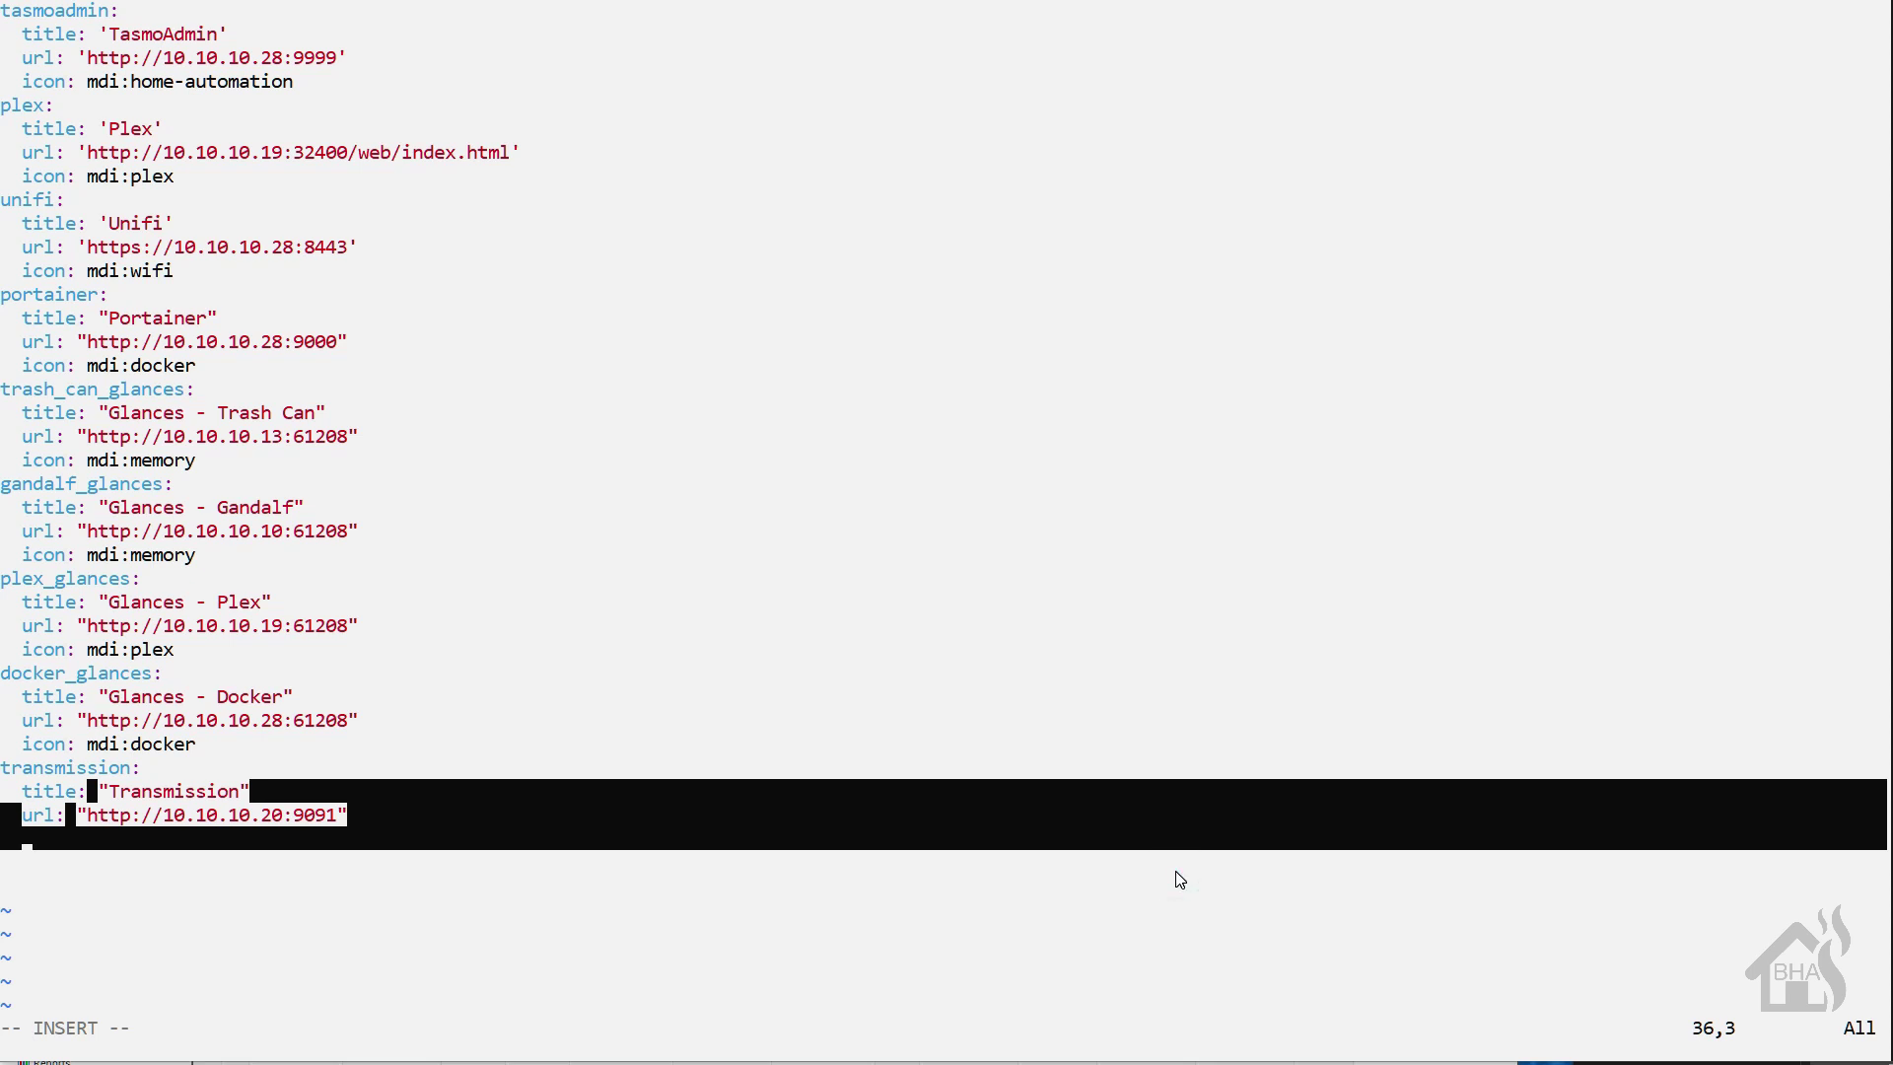
Give the transmission entry the icon mdi:briefcase-download, then save the file and quit vi.
type("icon: mdi:")
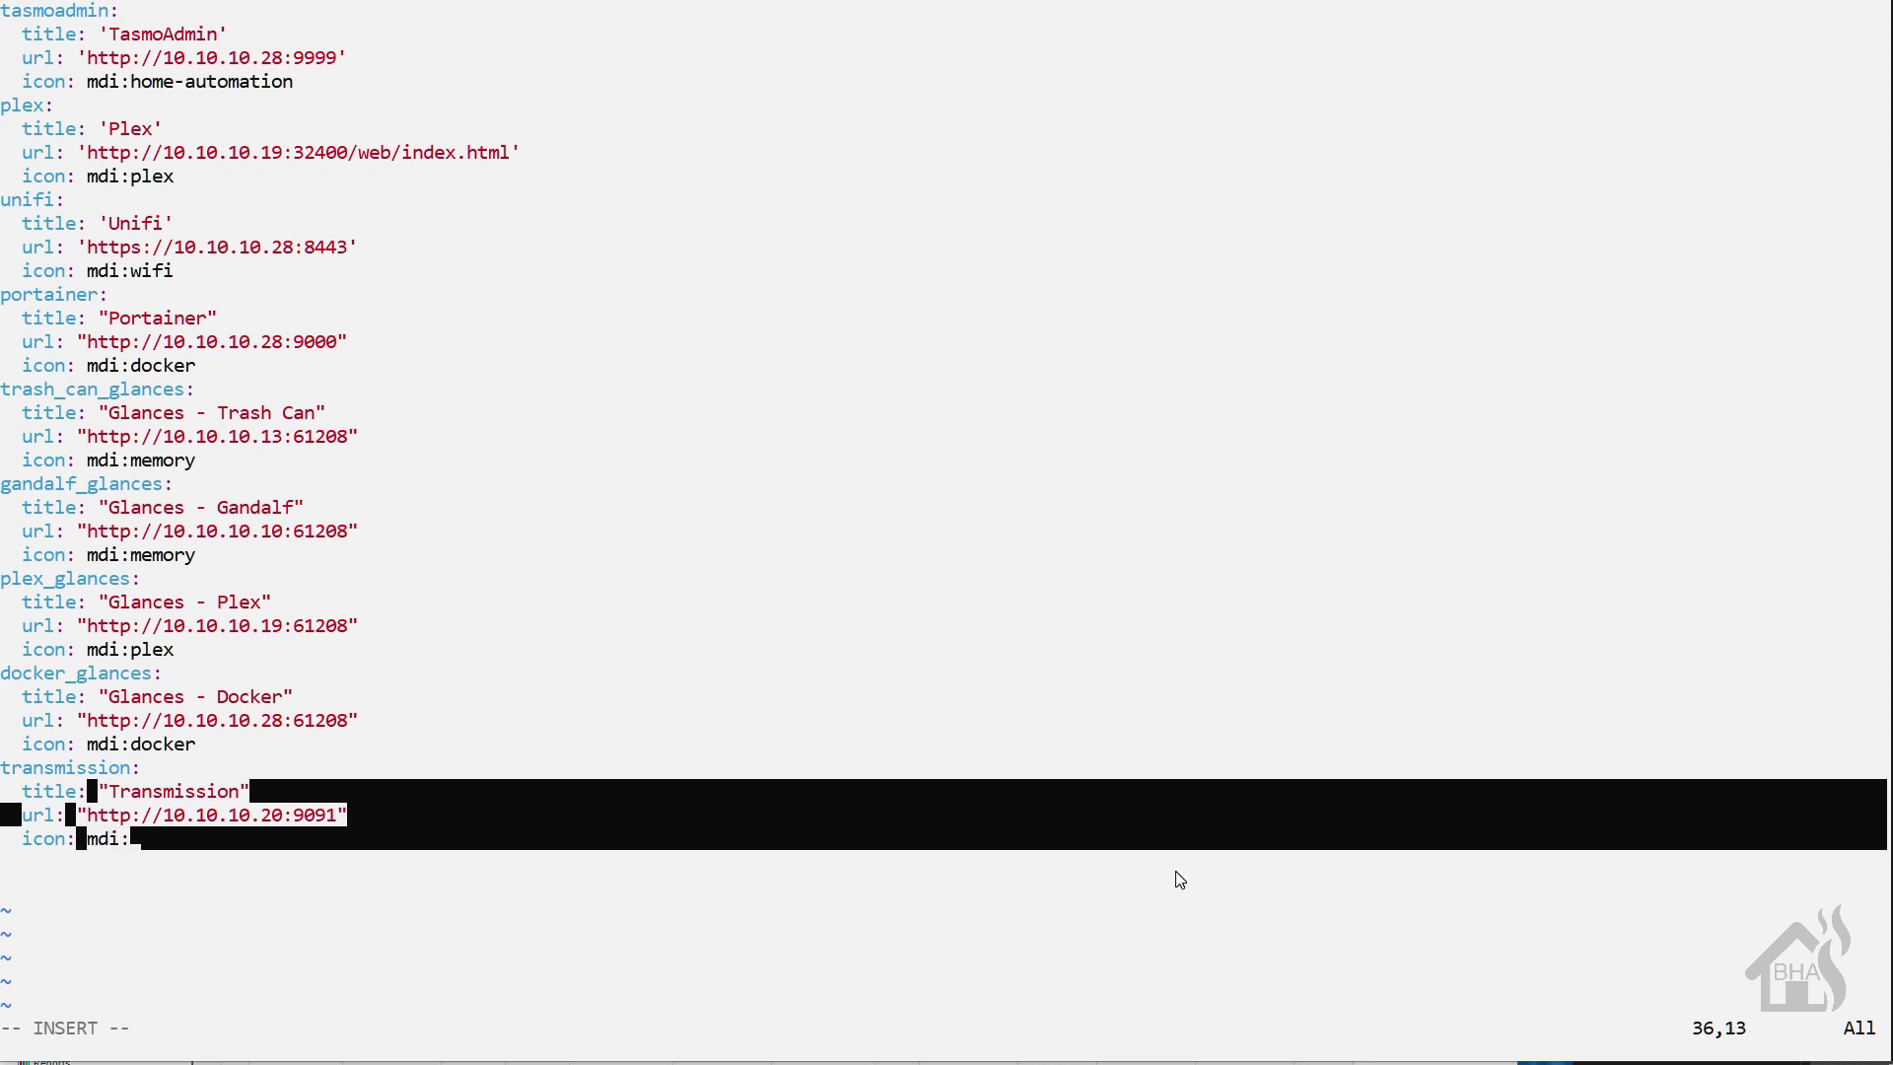
type("briefca")
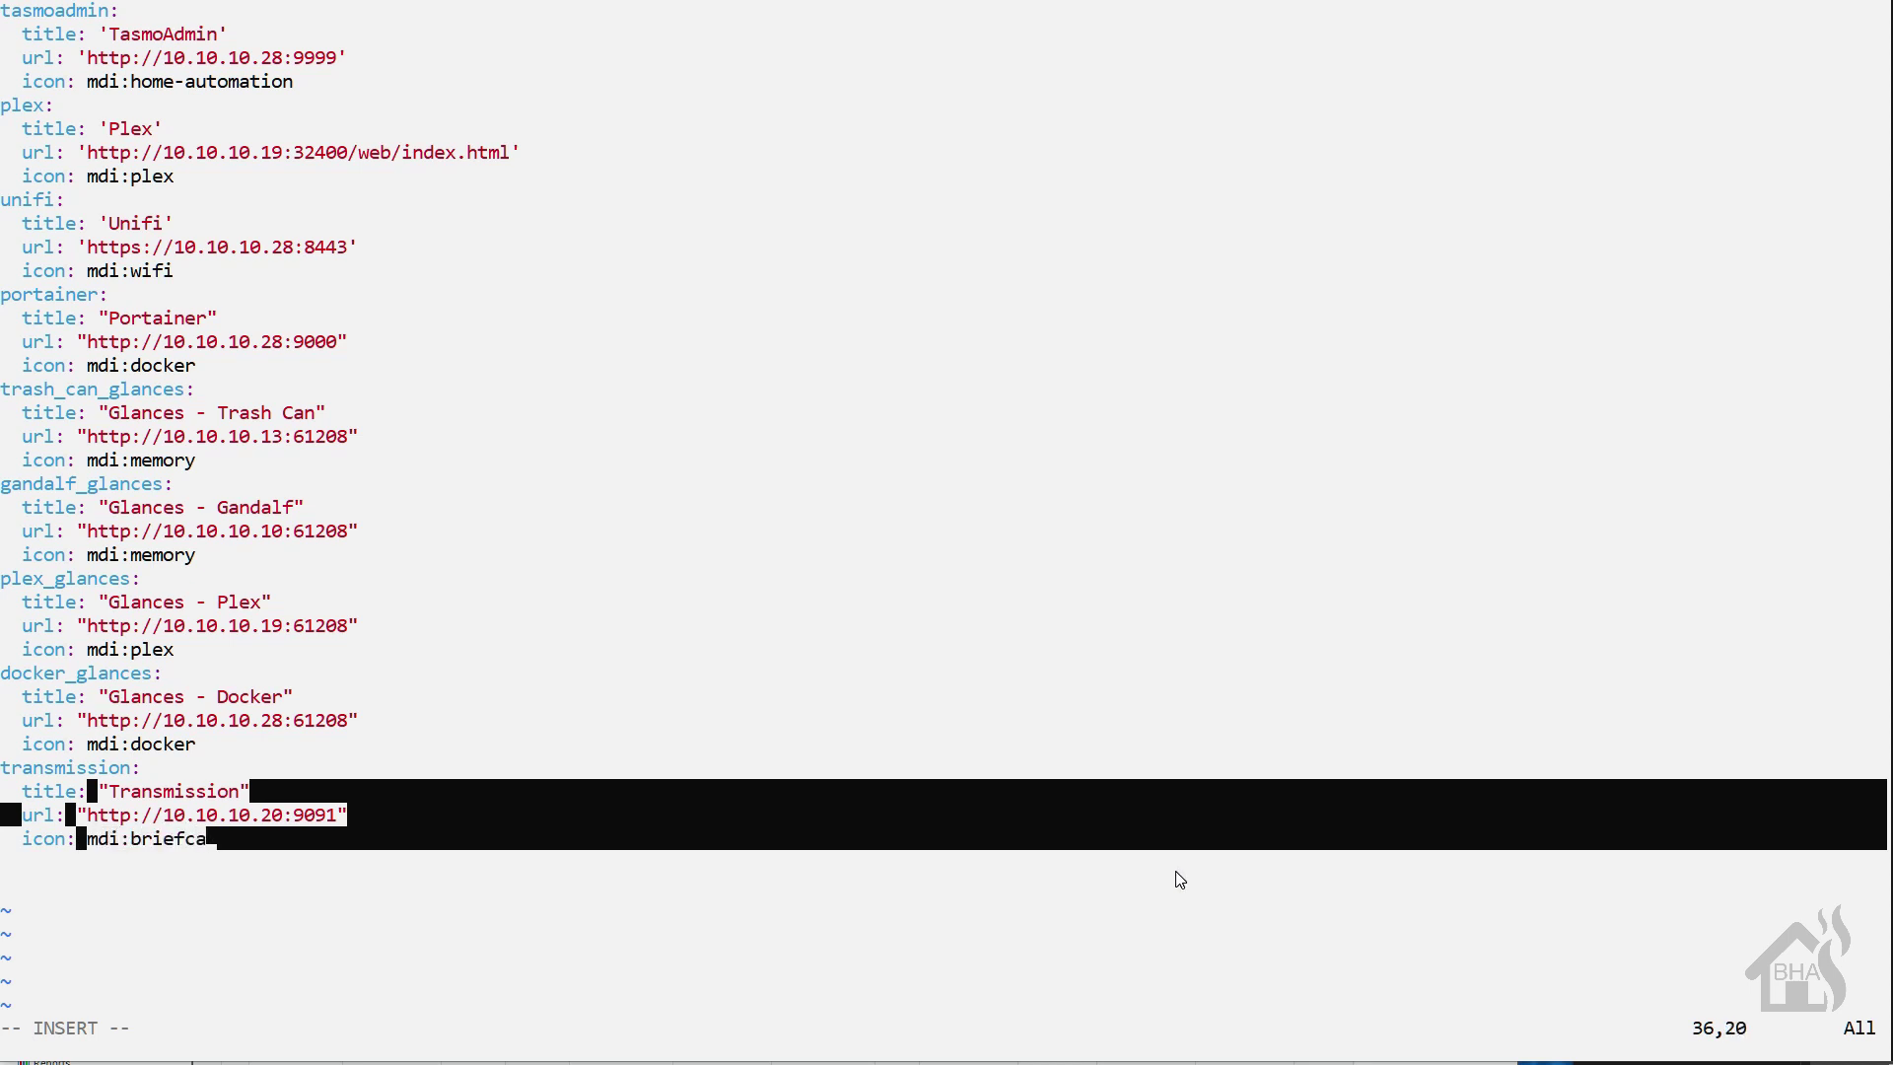
type("se-download")
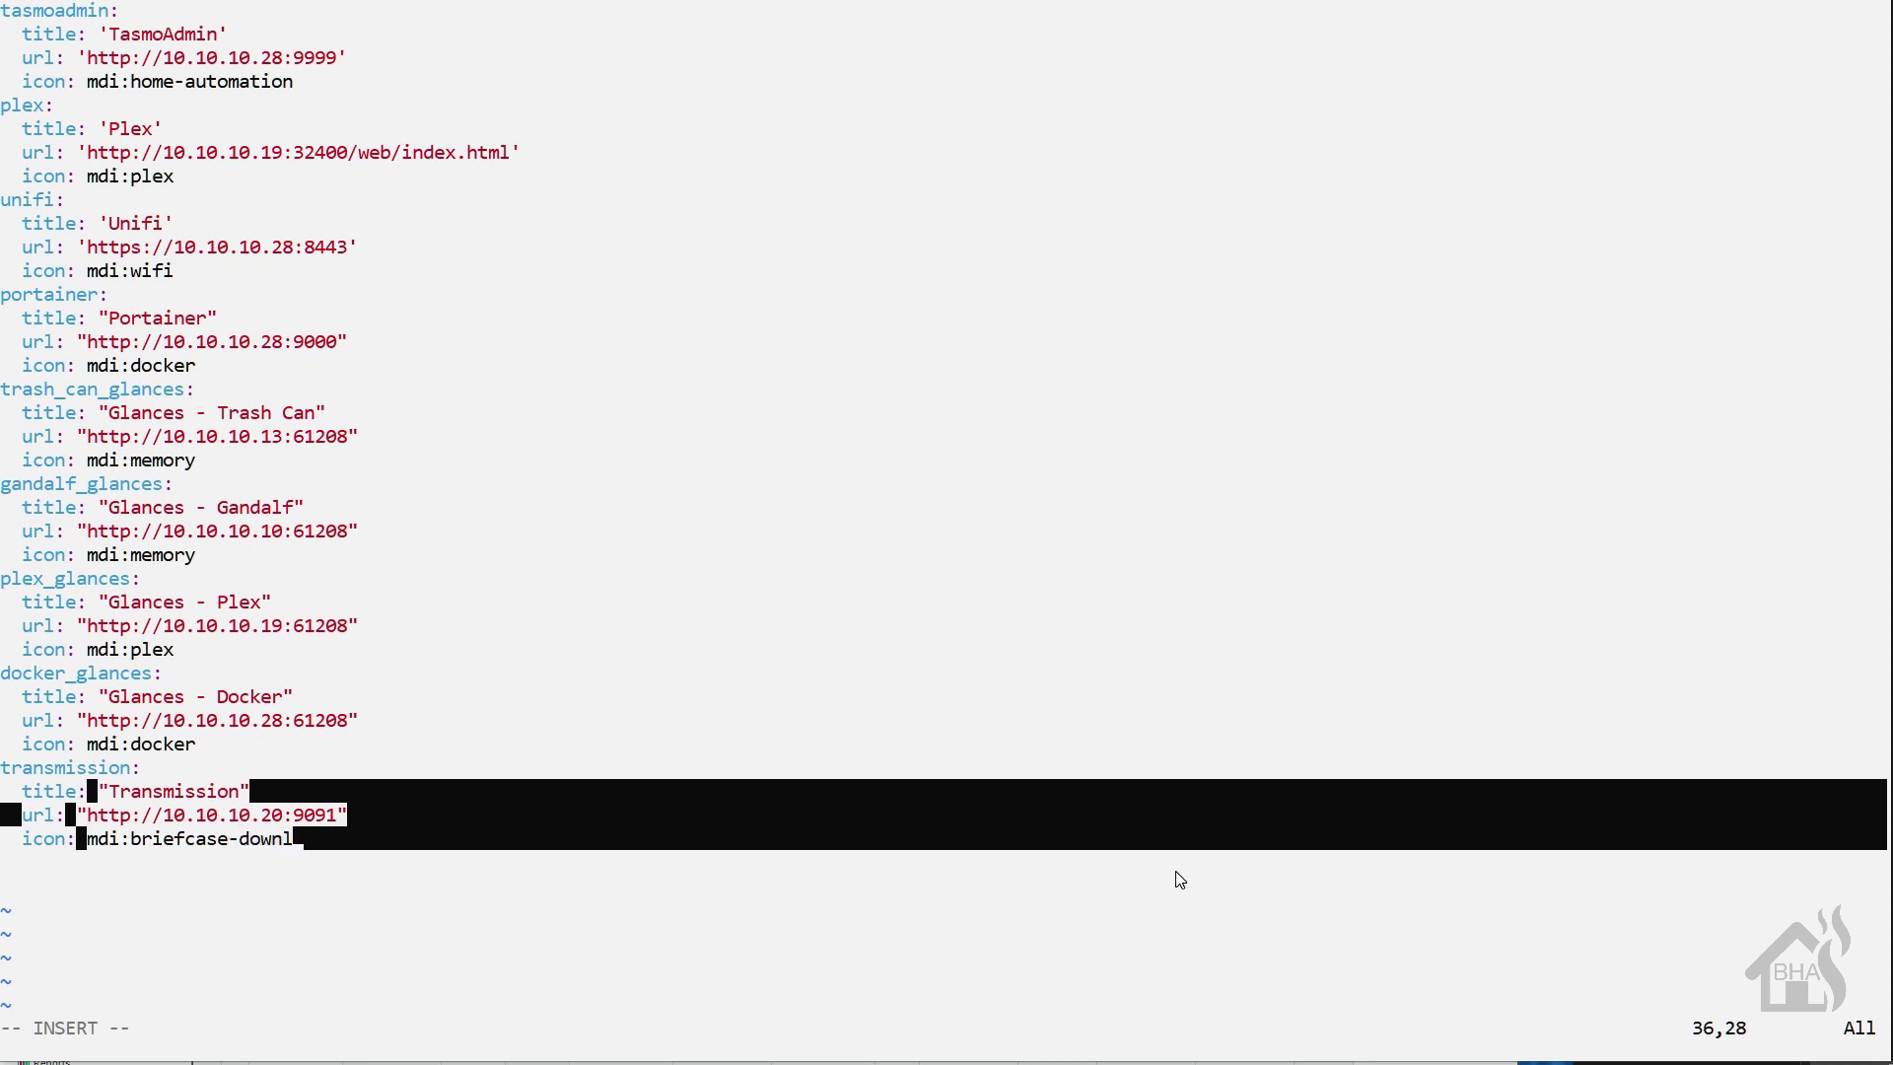
key("Escape")
type(":wq!")
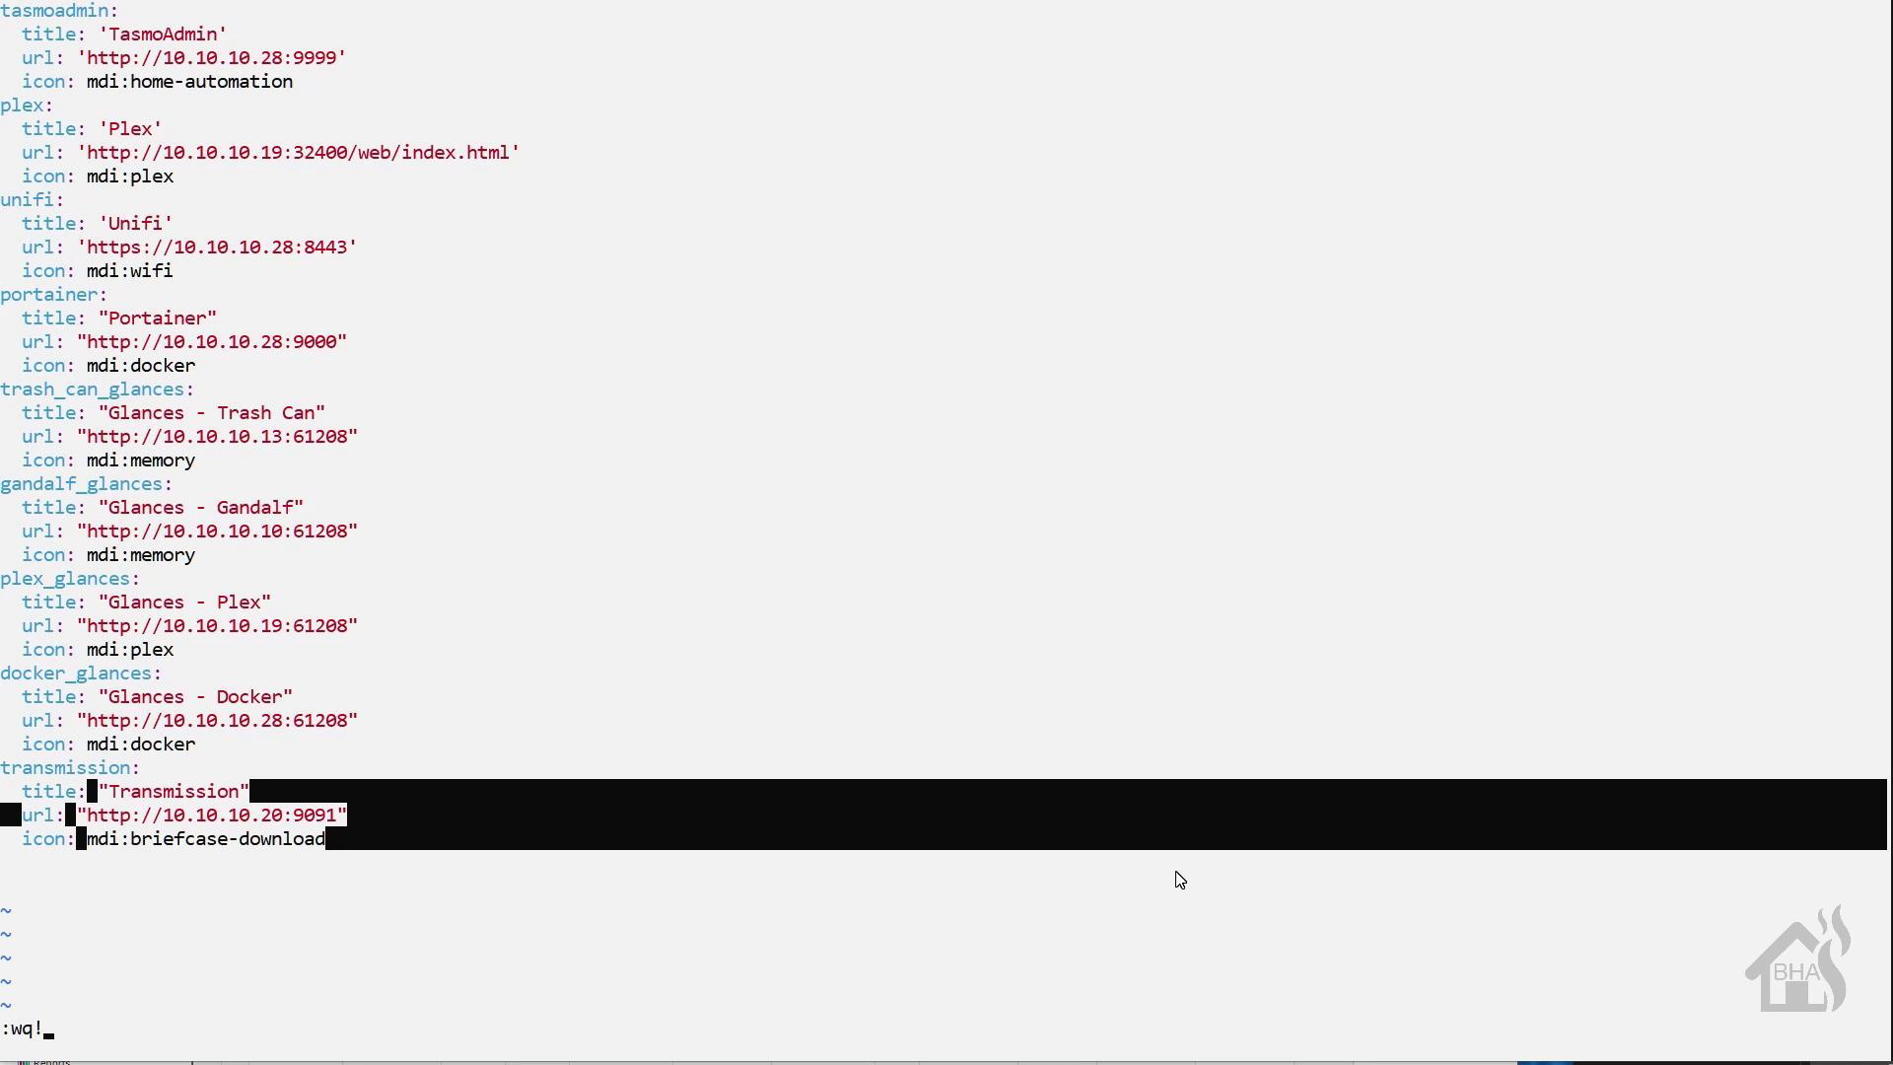
key("Return")
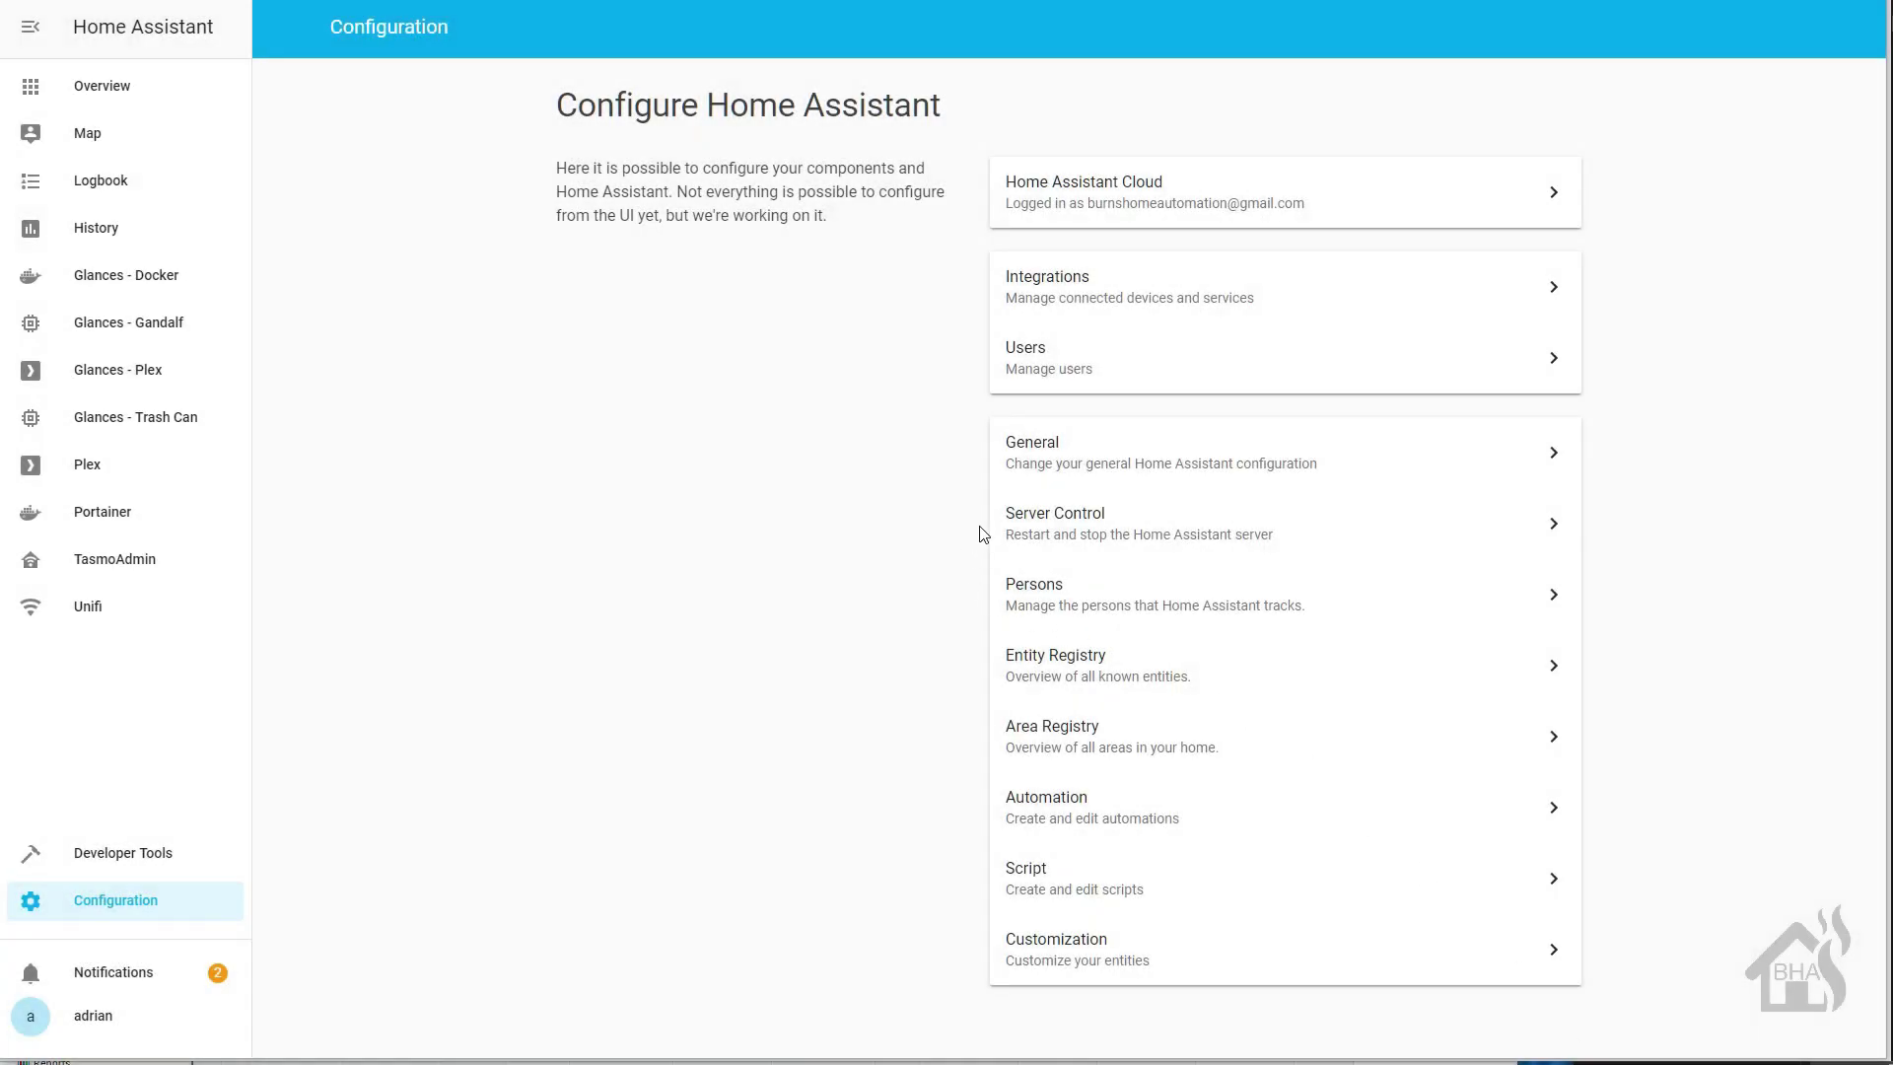
In Home Assistant's Server Control, check the configuration and restart the server.
left_click(1107, 522)
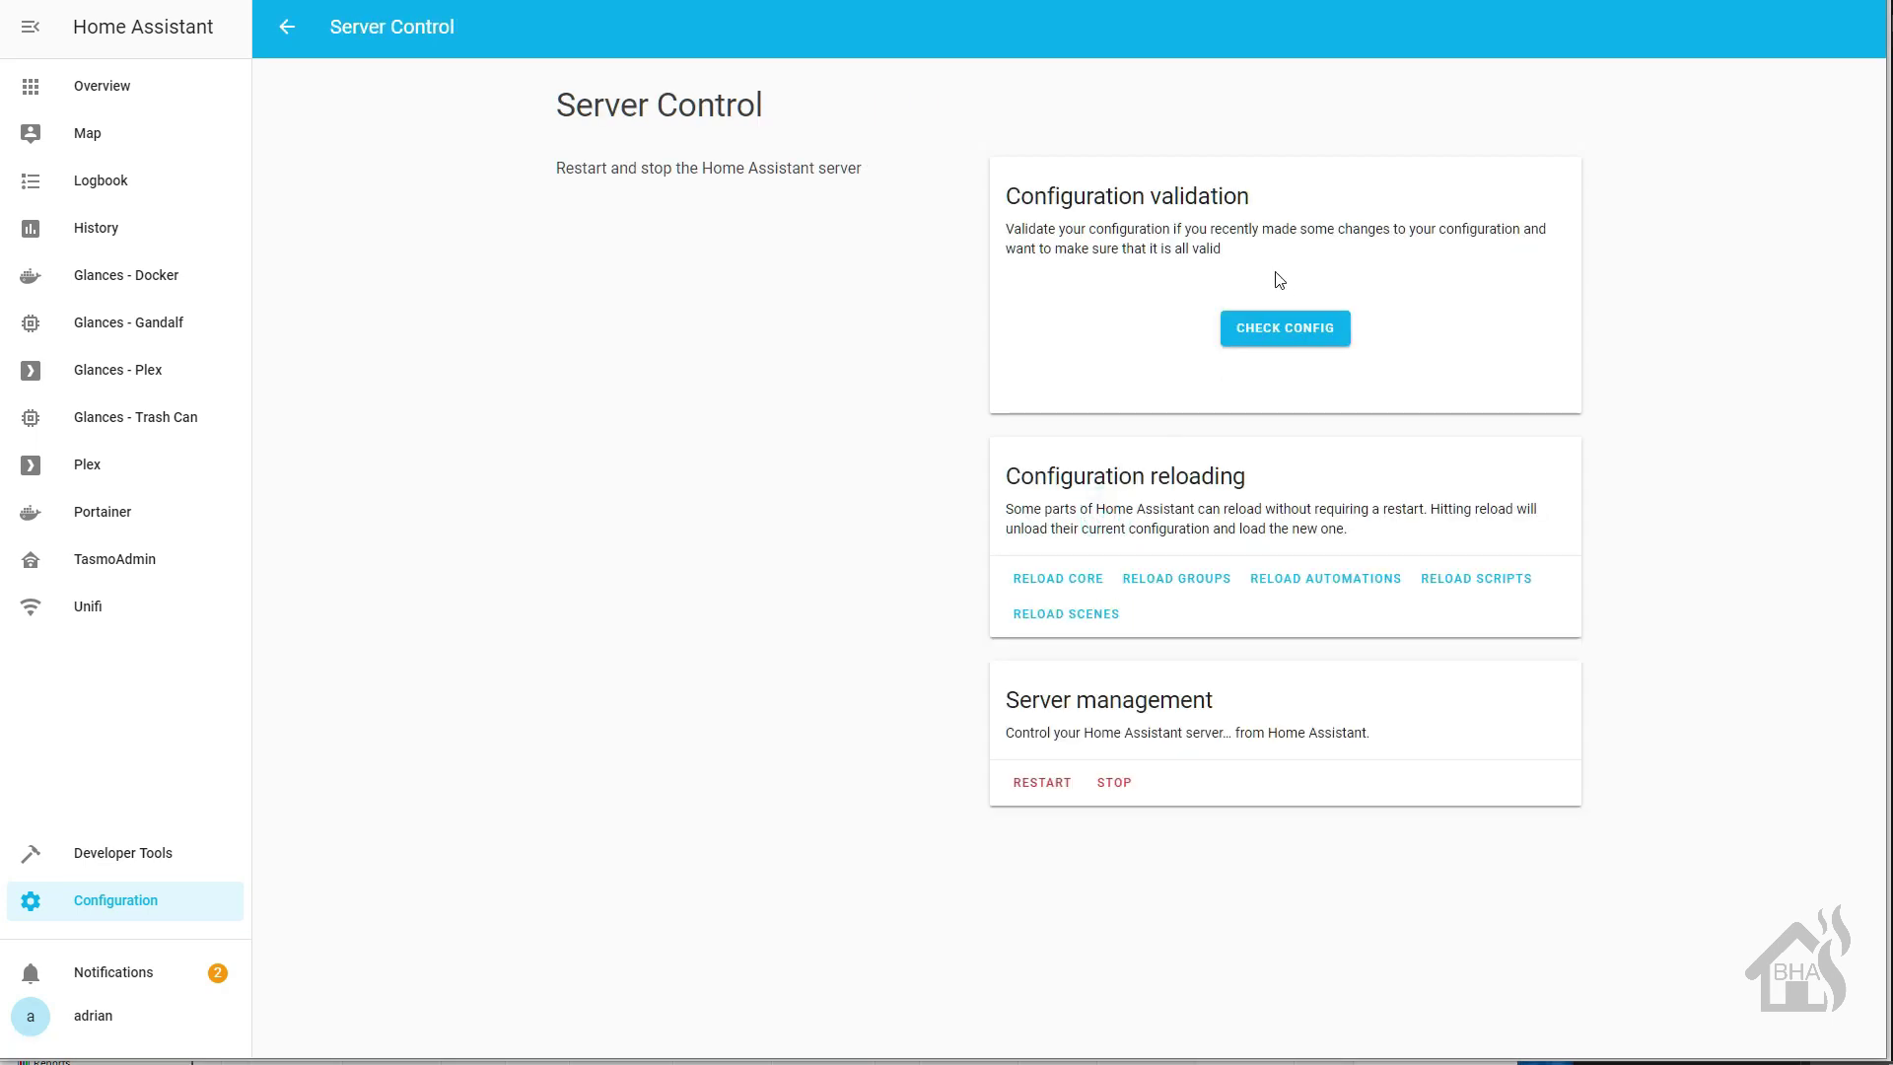
left_click(1277, 332)
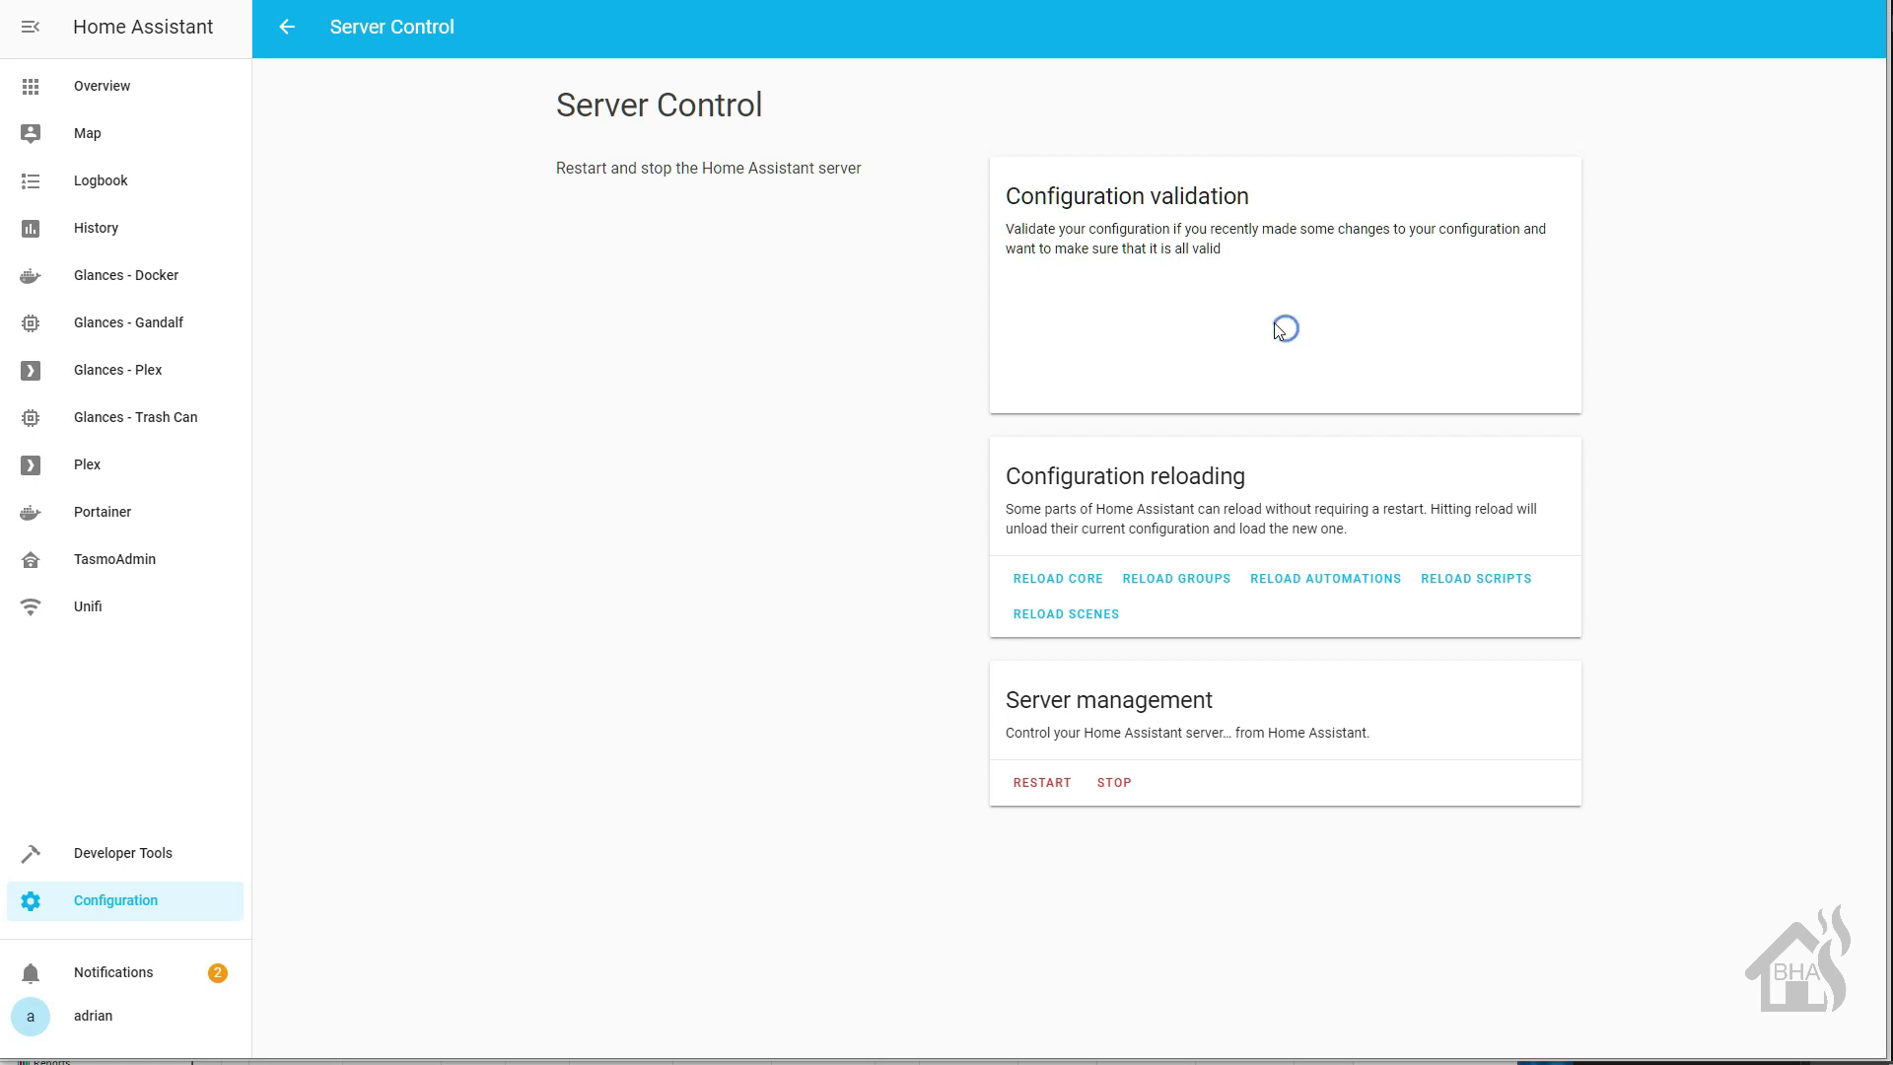
left_click(1053, 785)
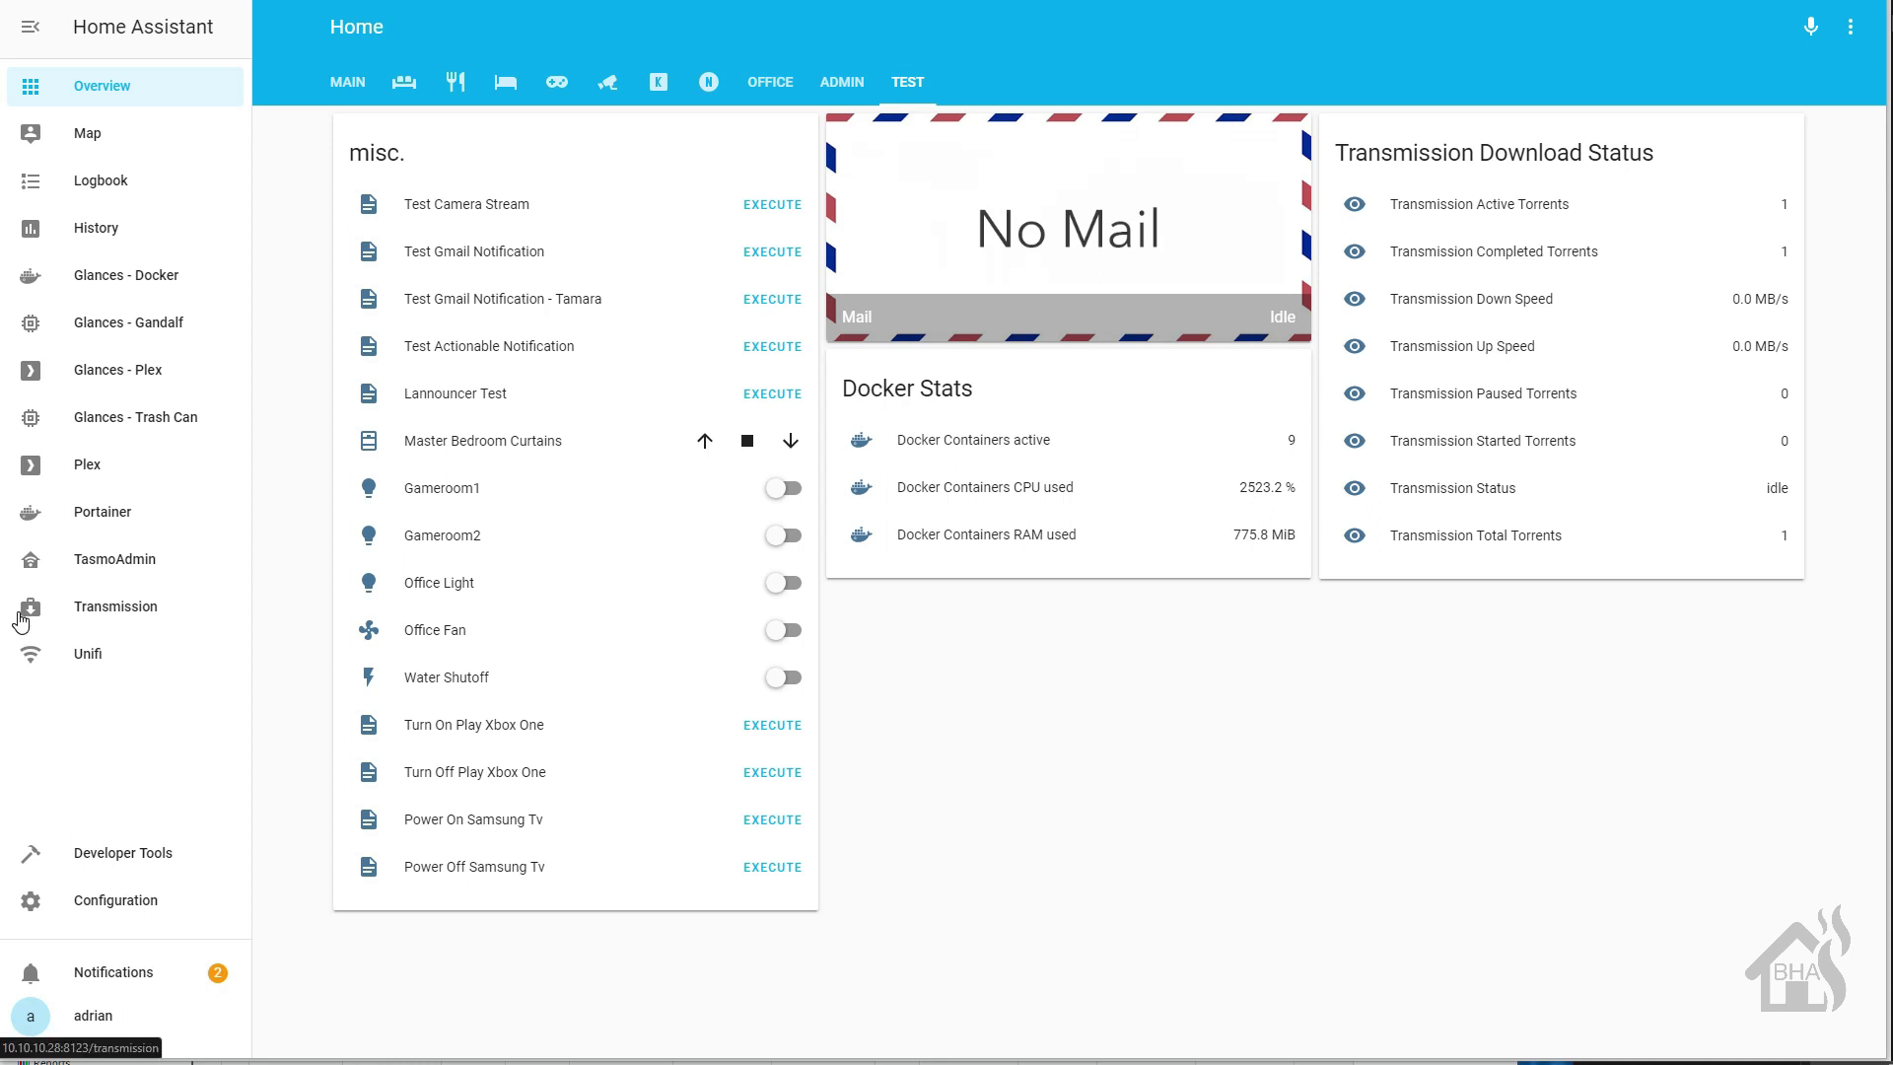
Open the new Transmission panel in Home Assistant and select the ubuntu-19.04-live-server-amd64.iso torrent.
left_click(130, 618)
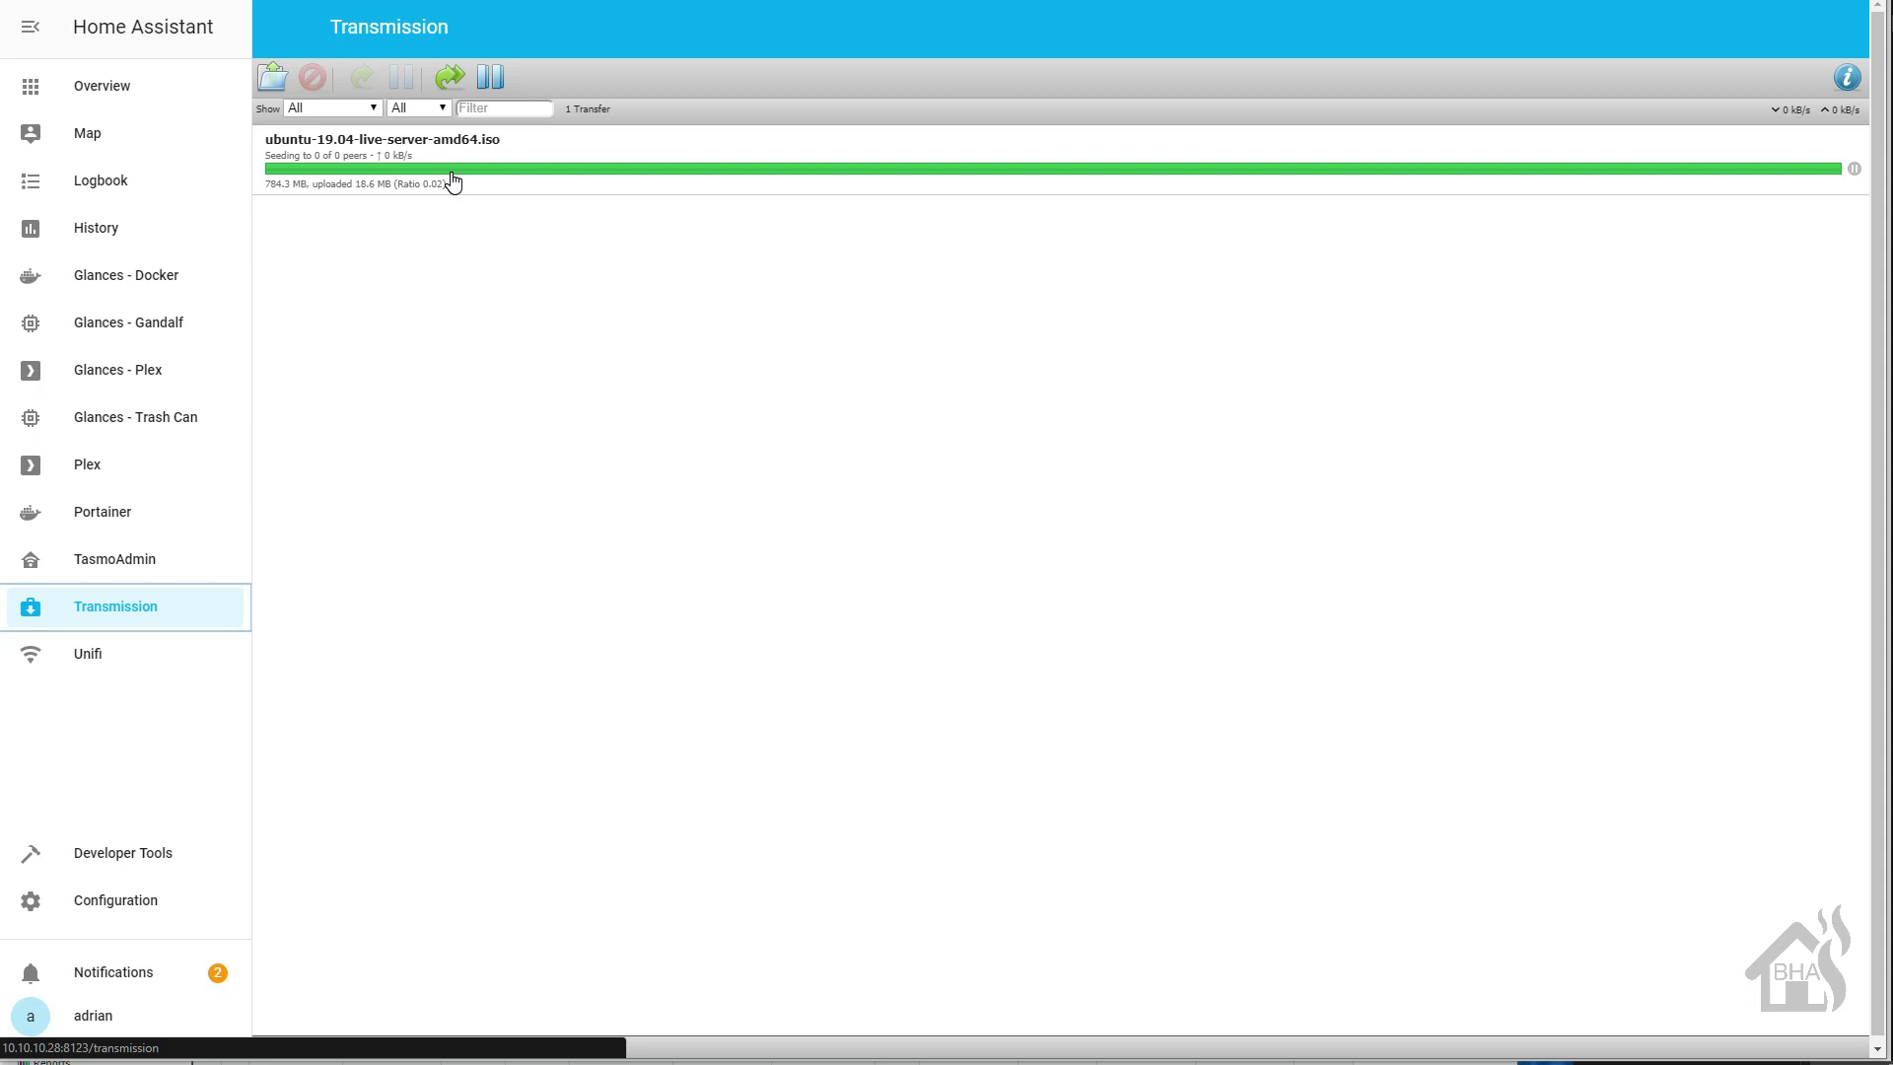
left_click(507, 158)
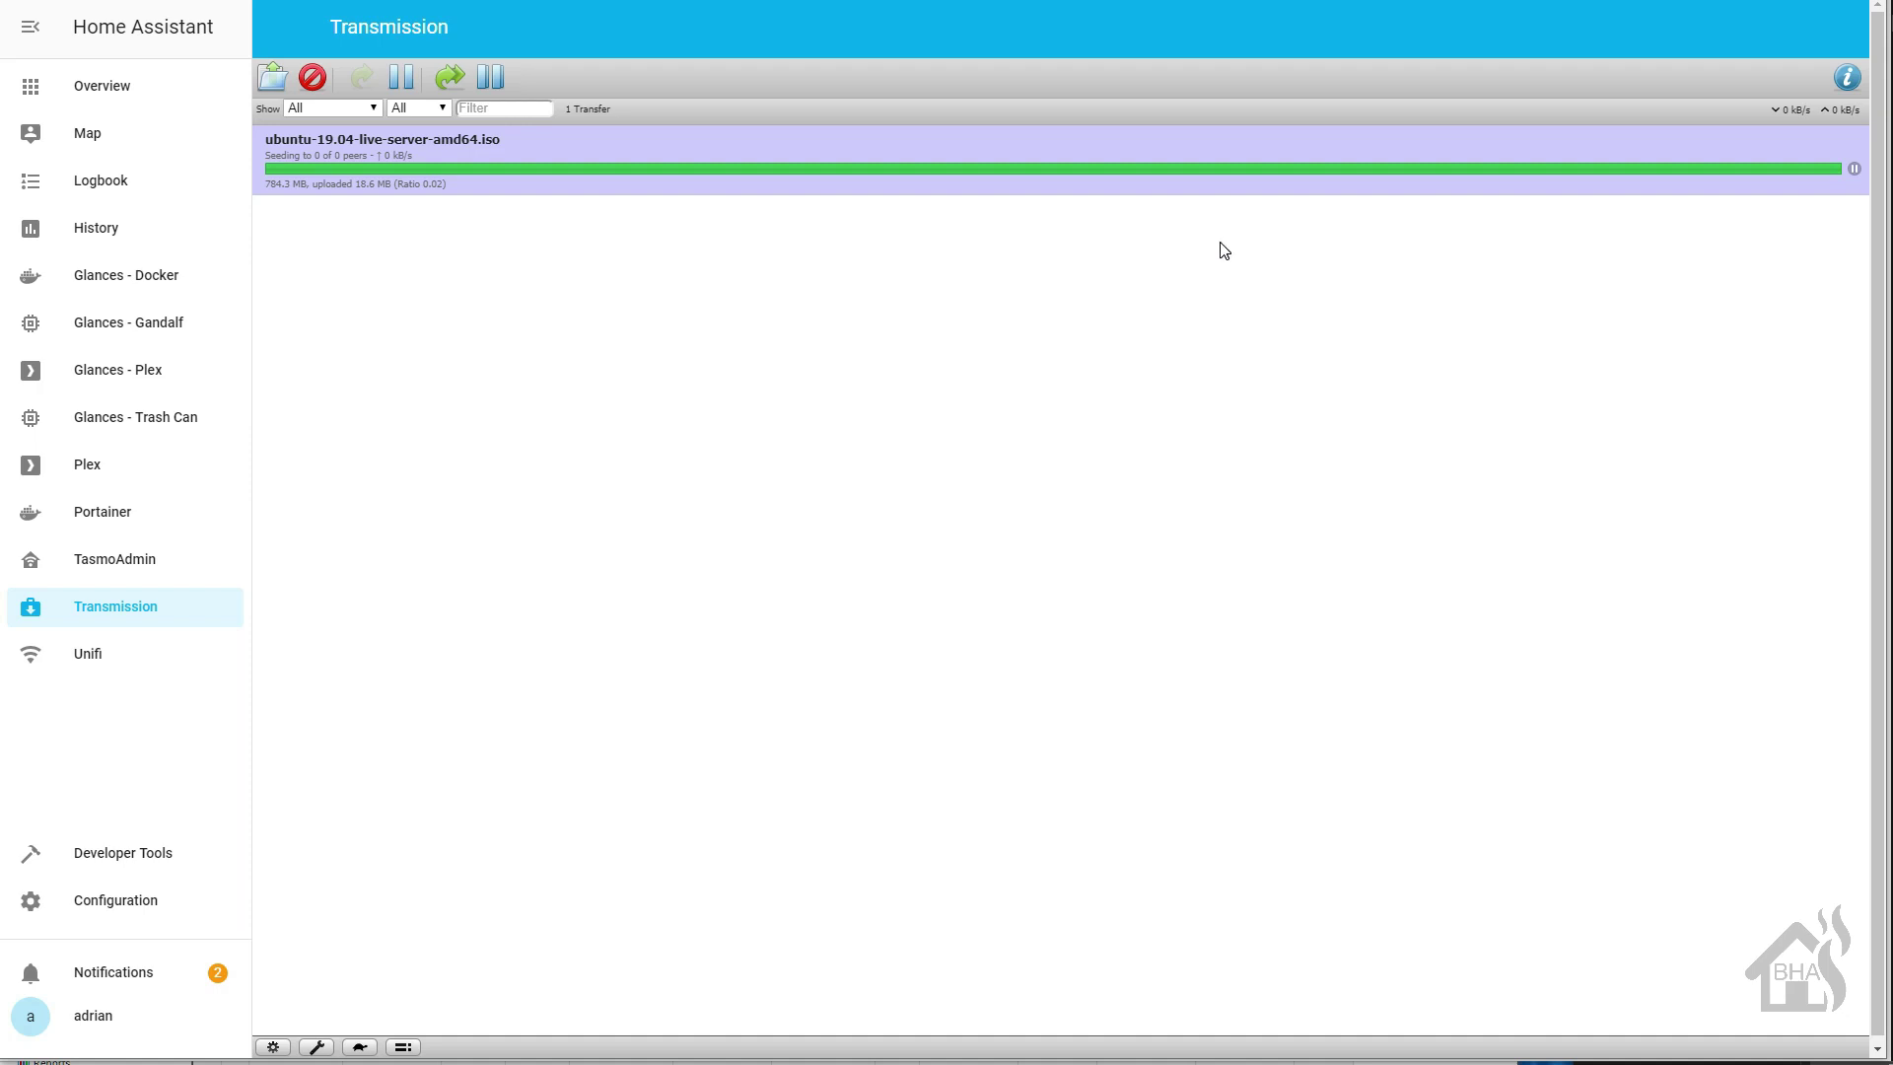
left_click(990, 765)
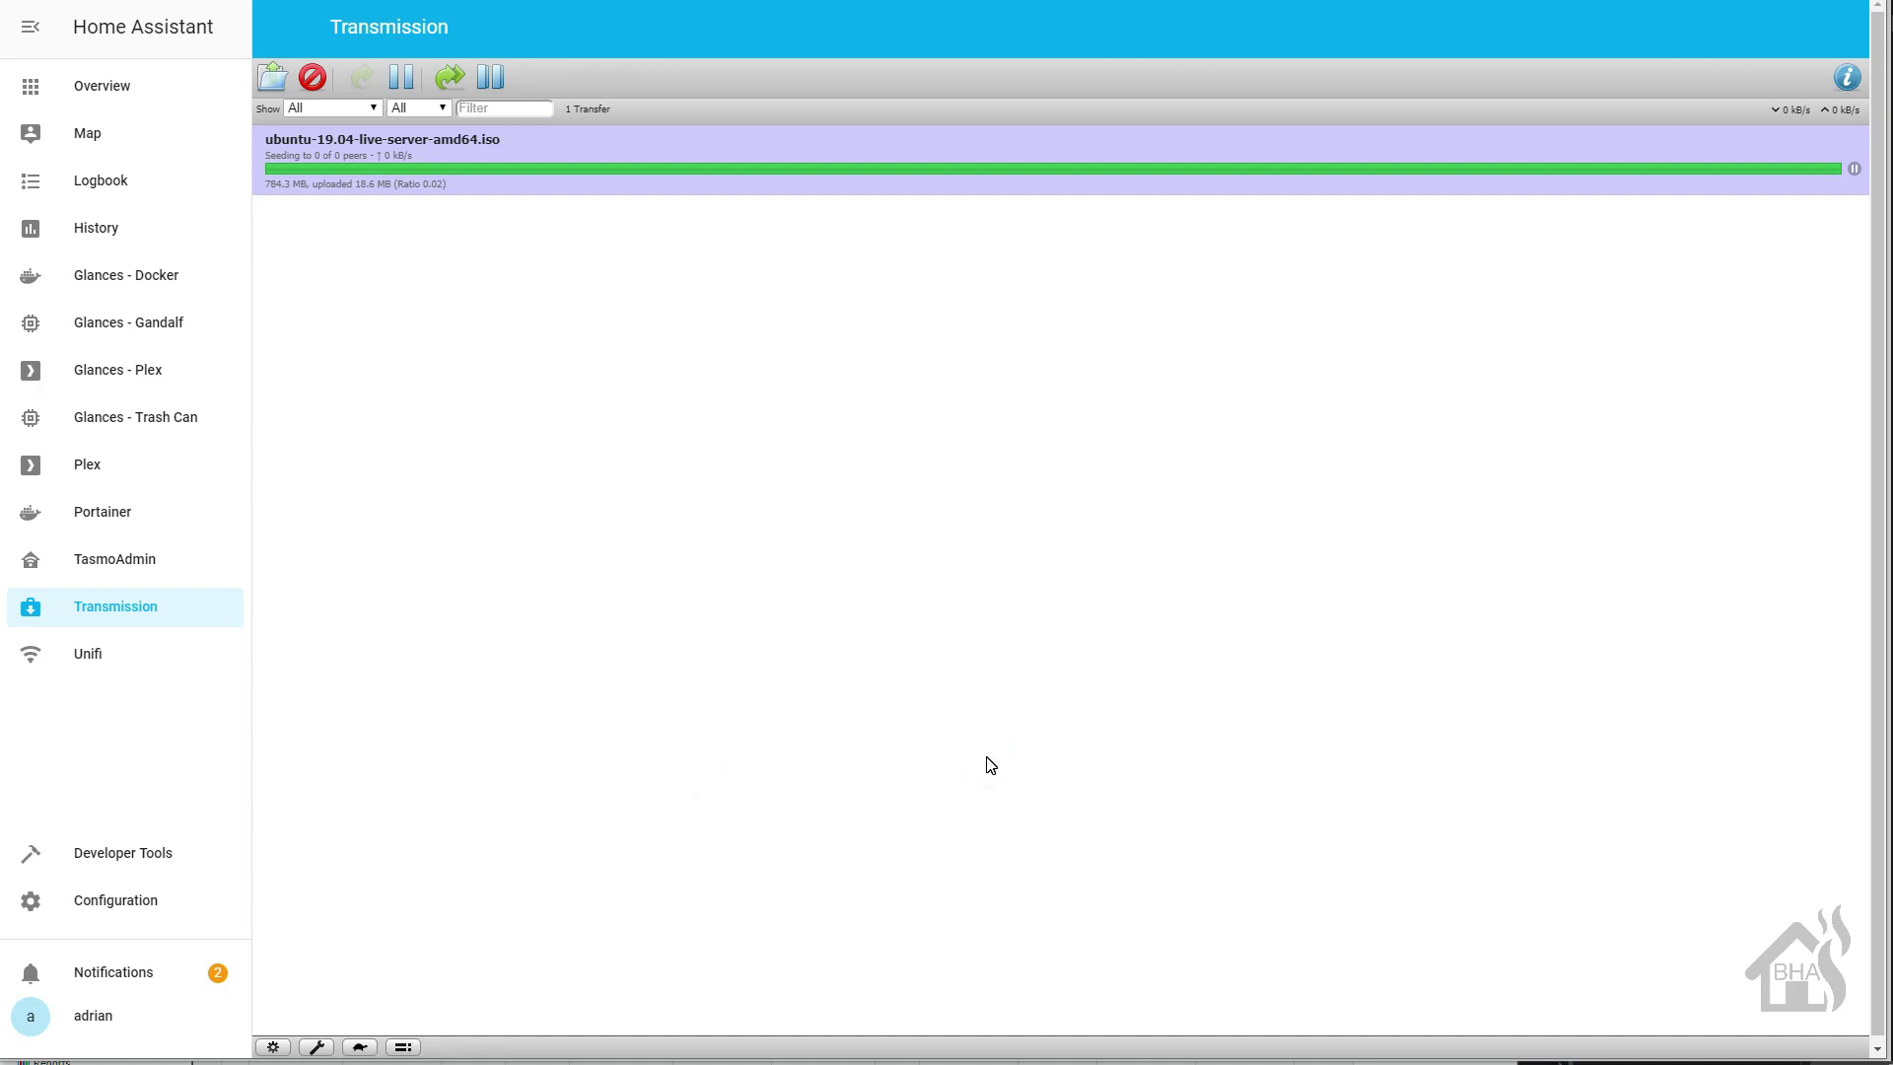